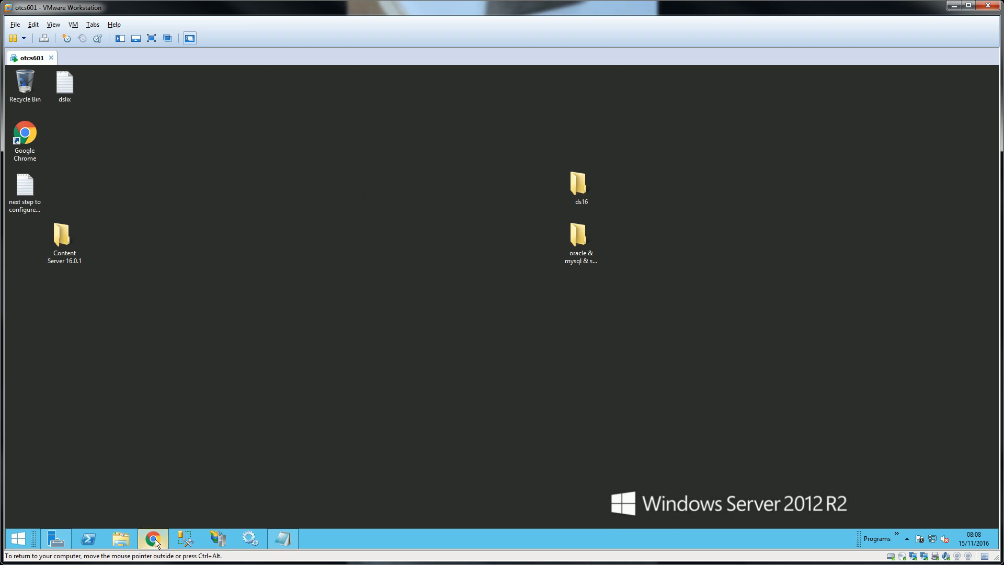
- Bring Chrome back and open Content Server Administration from the Admin menu
{"action": "left_click", "coordinate": [155, 539]}
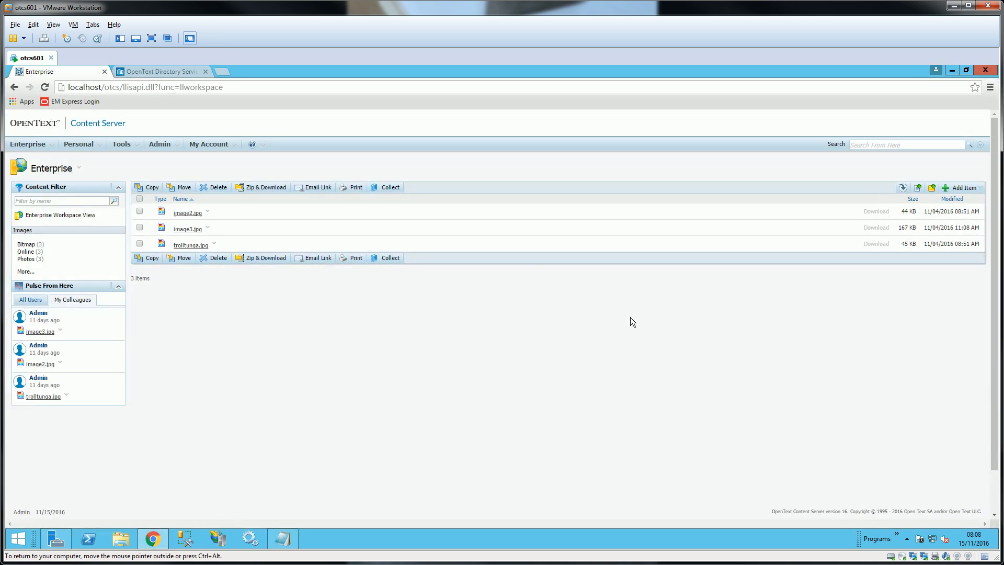
{"action": "left_click", "coordinate": [160, 144]}
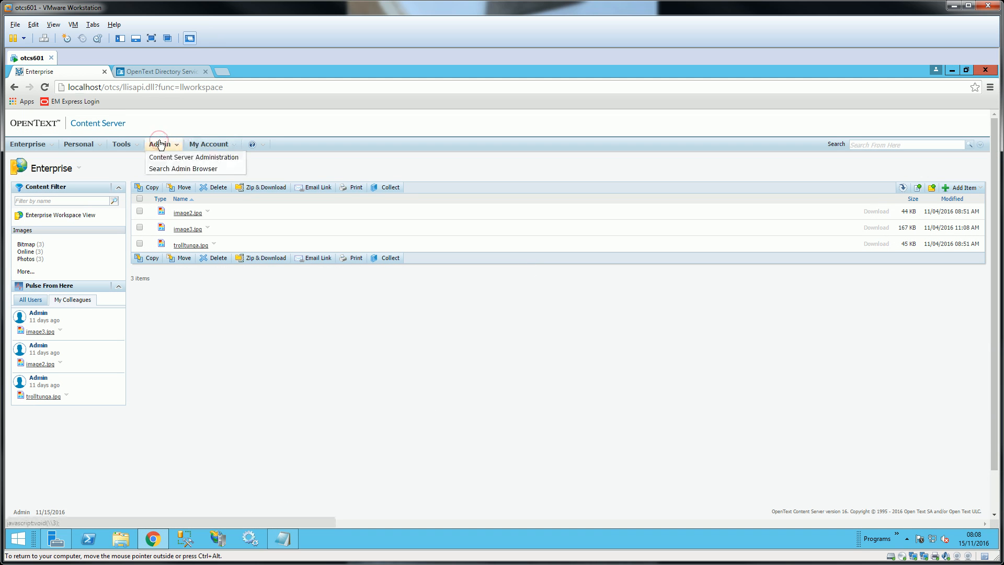
{"action": "left_click", "coordinate": [233, 163]}
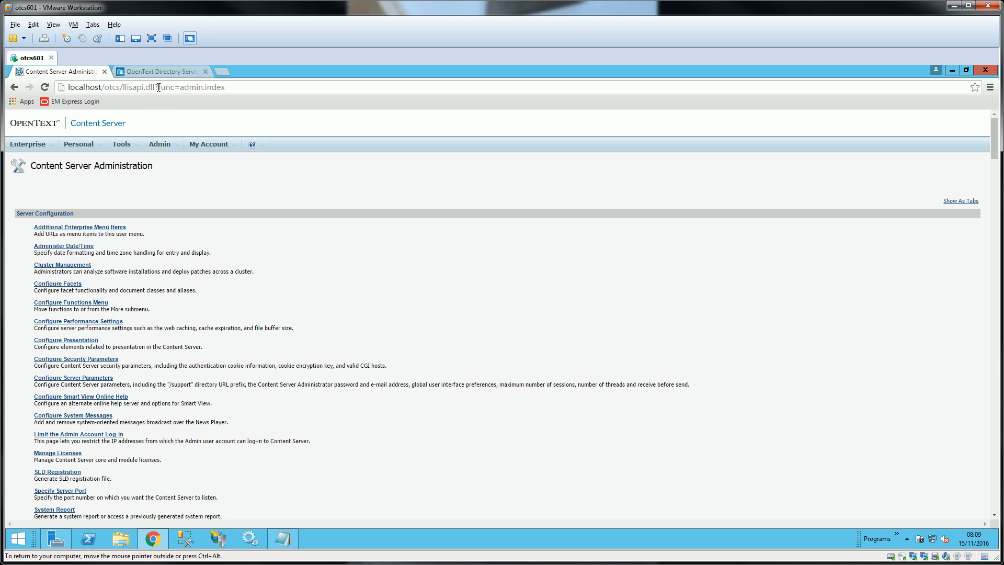
- Change the page address to func=admin.installmodule to load the Install Modules page
{"action": "left_click_drag", "start_coordinate": [158, 87], "coordinate": [240, 92]}
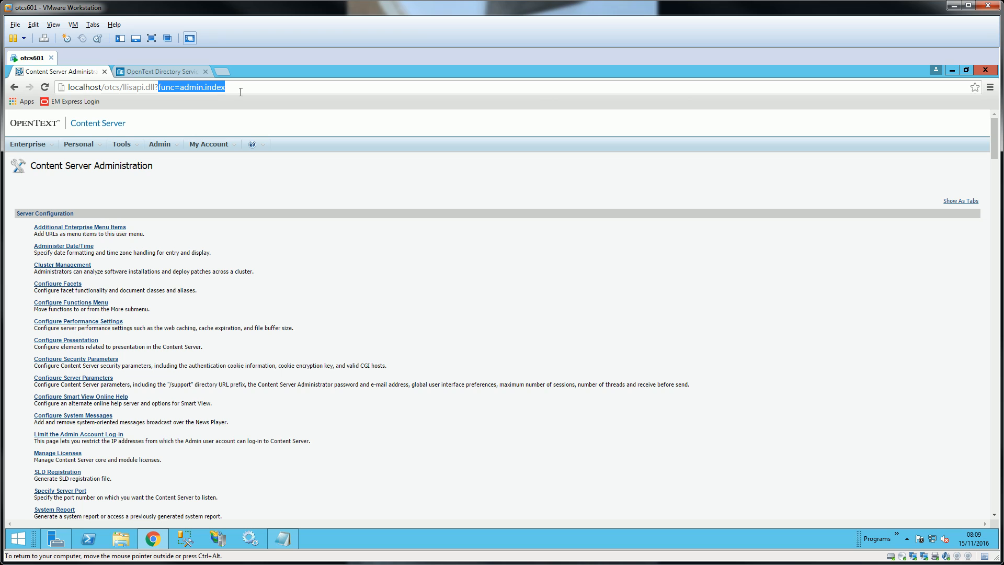
{"action": "type", "text": "func=admin.installmodule"}
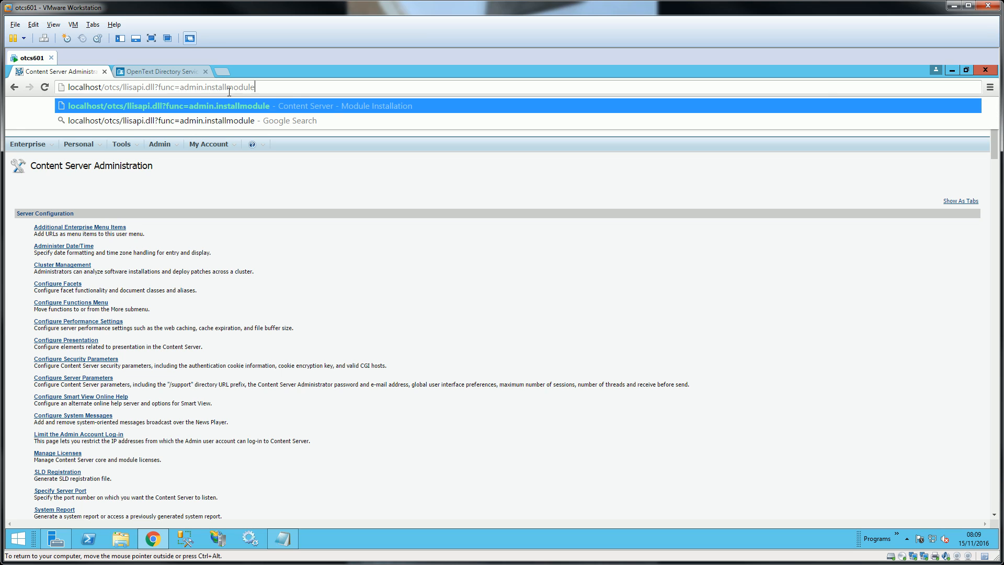
{"action": "key", "text": "Return"}
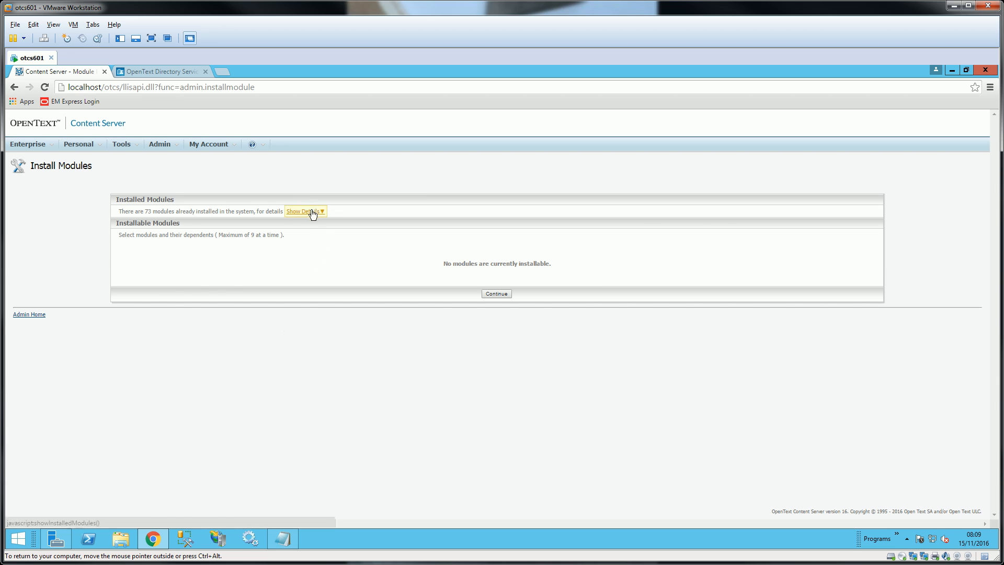
- Show module details, find the Content Server WebDAV entry, and minimize the browser
{"action": "left_click", "coordinate": [312, 212]}
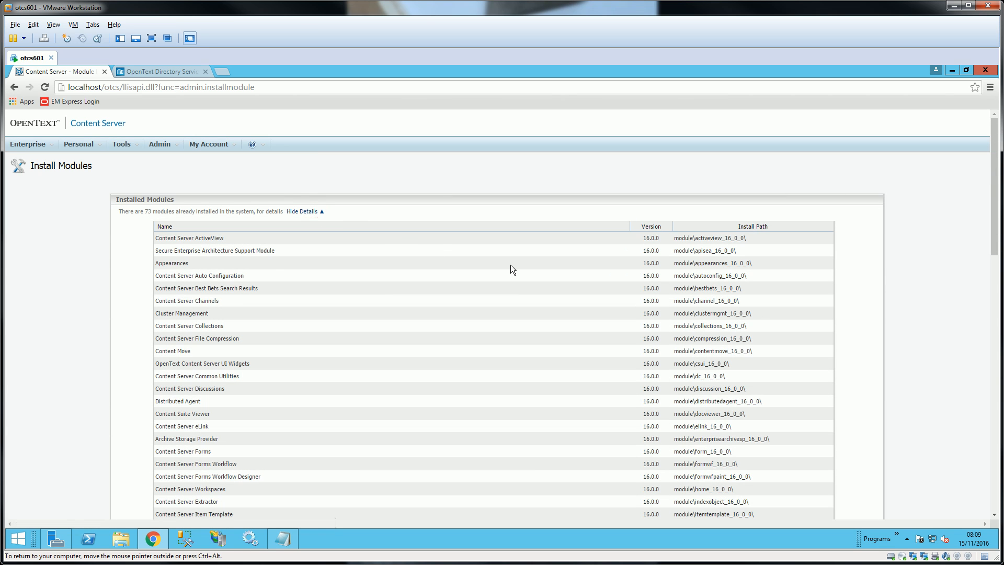
{"action": "key", "text": "ctrl+f"}
{"action": "type", "text": "we"}
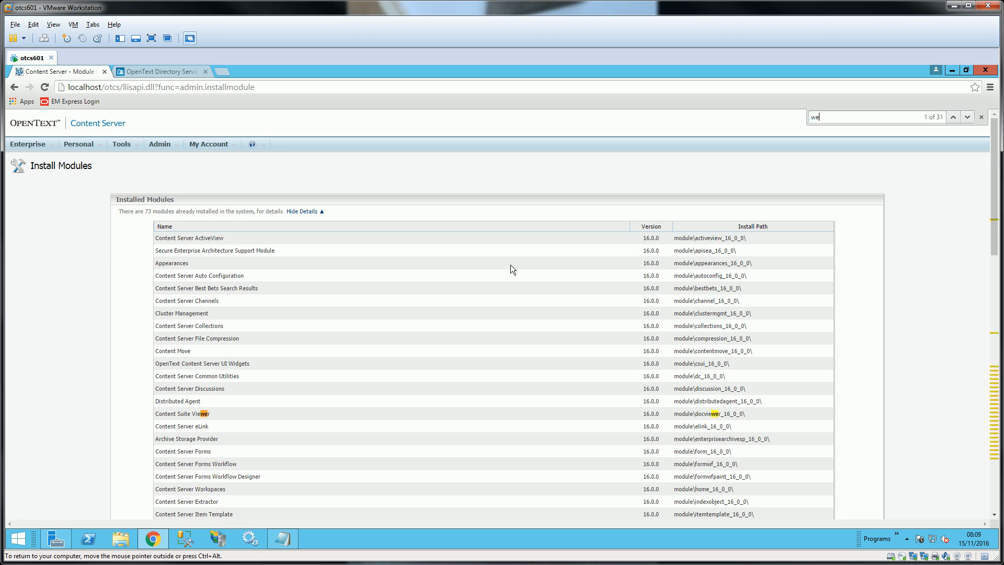
{"action": "type", "text": "bd"}
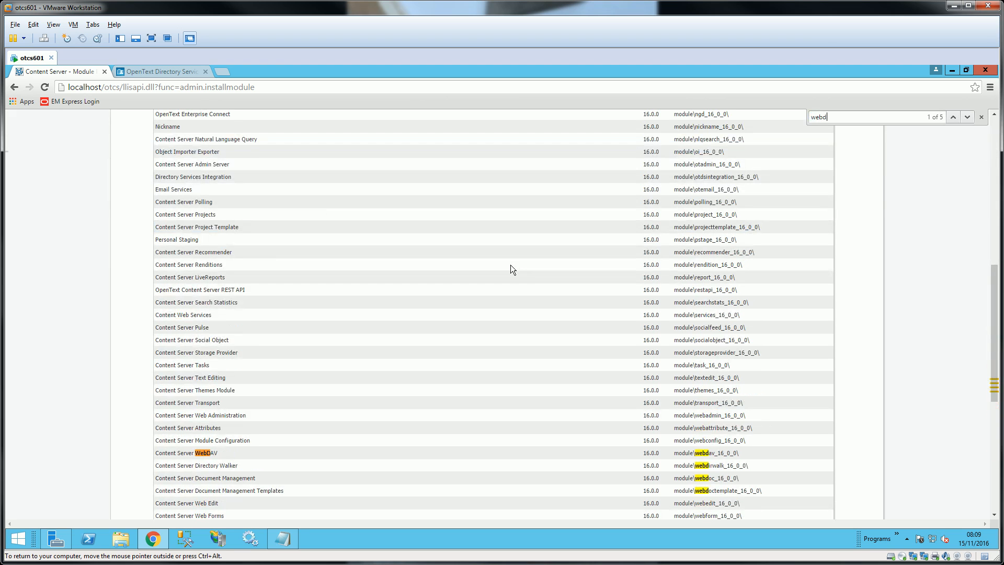
{"action": "left_click_drag", "start_coordinate": [175, 457], "coordinate": [778, 452]}
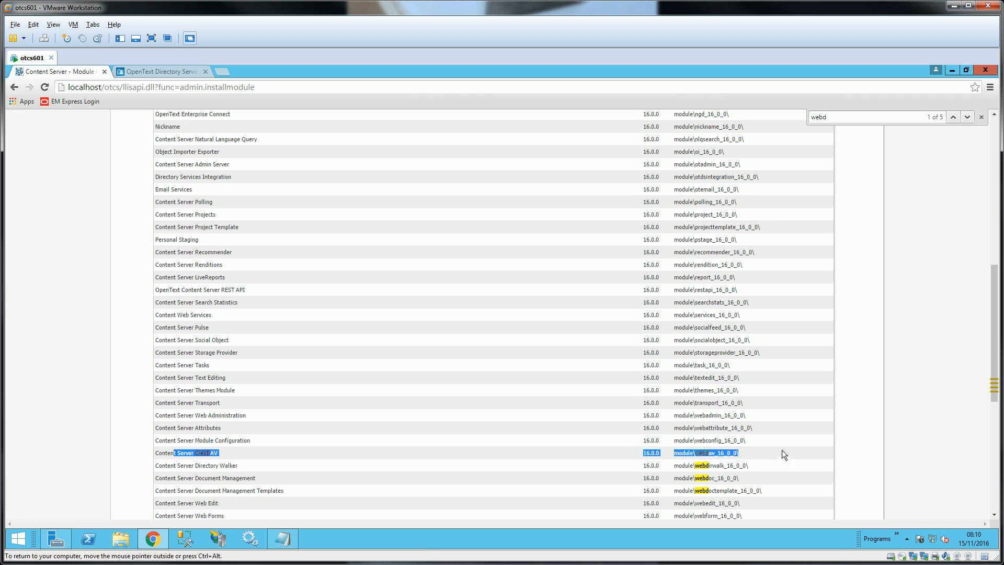
{"action": "scroll", "coordinate": [800, 437], "scroll_direction": "up", "scroll_amount": 12}
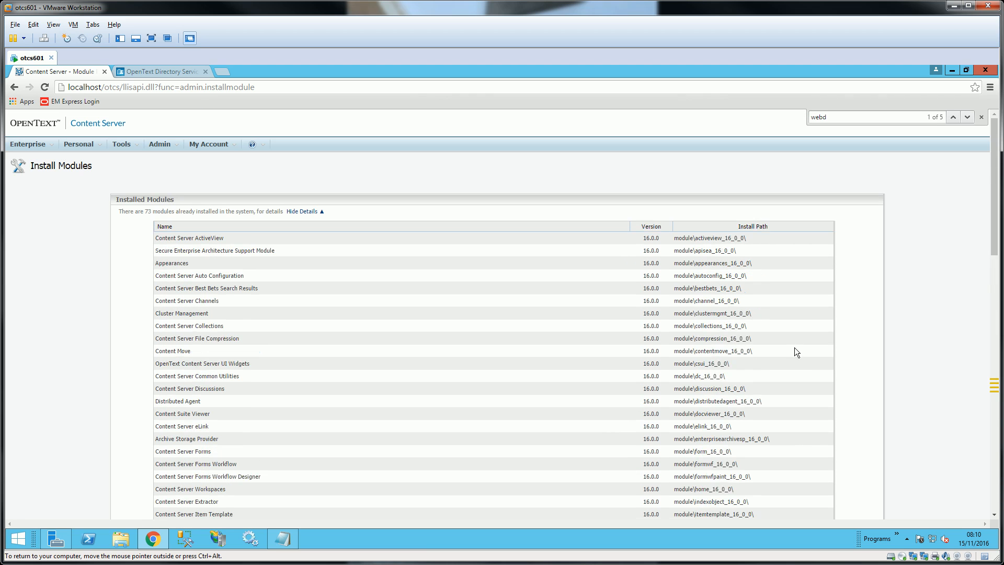
{"action": "left_click", "coordinate": [952, 70]}
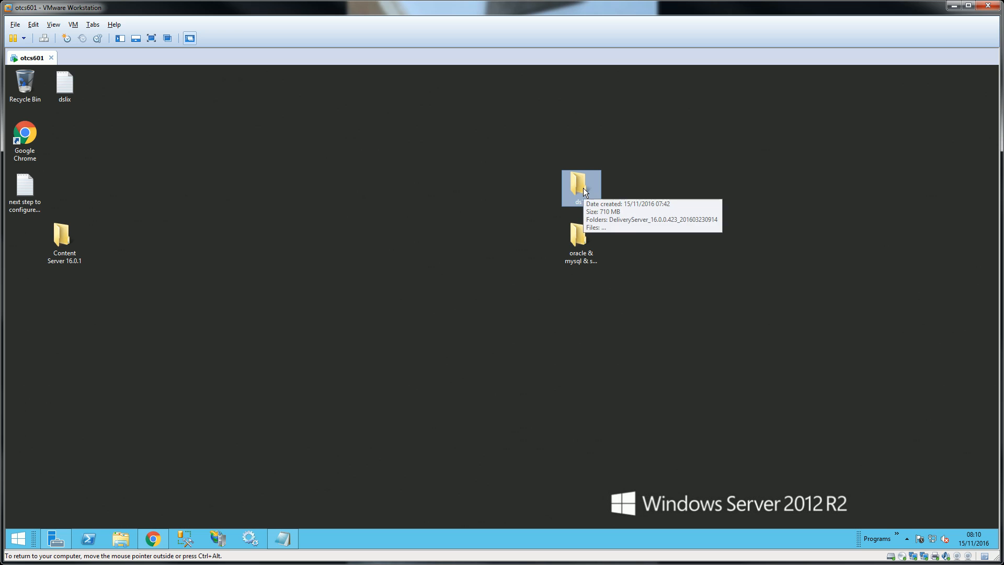
{"action": "double_click", "coordinate": [585, 238]}
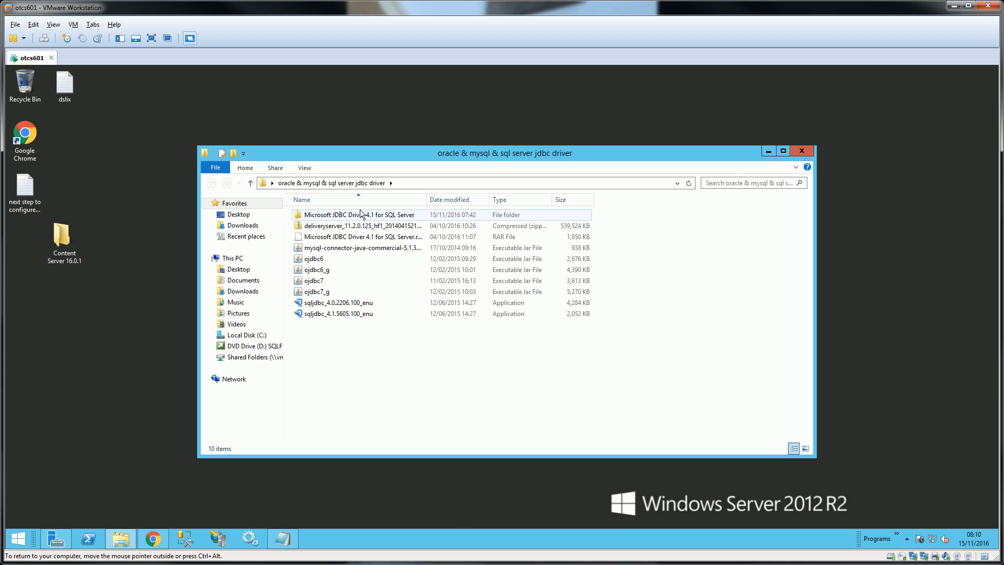
{"action": "left_click", "coordinate": [361, 214]}
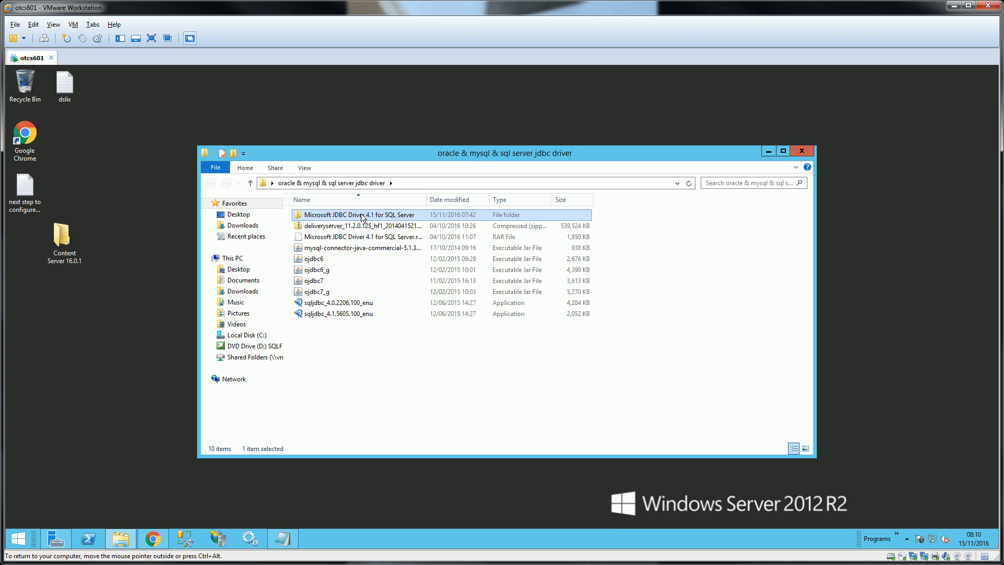
{"action": "double_click", "coordinate": [361, 215]}
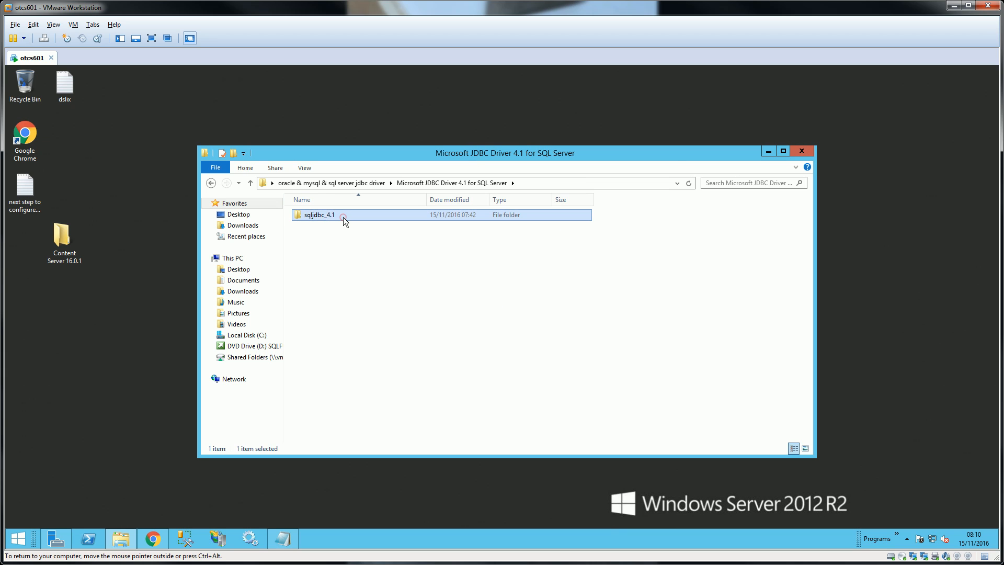
{"action": "double_click", "coordinate": [343, 217]}
{"action": "double_click", "coordinate": [319, 216]}
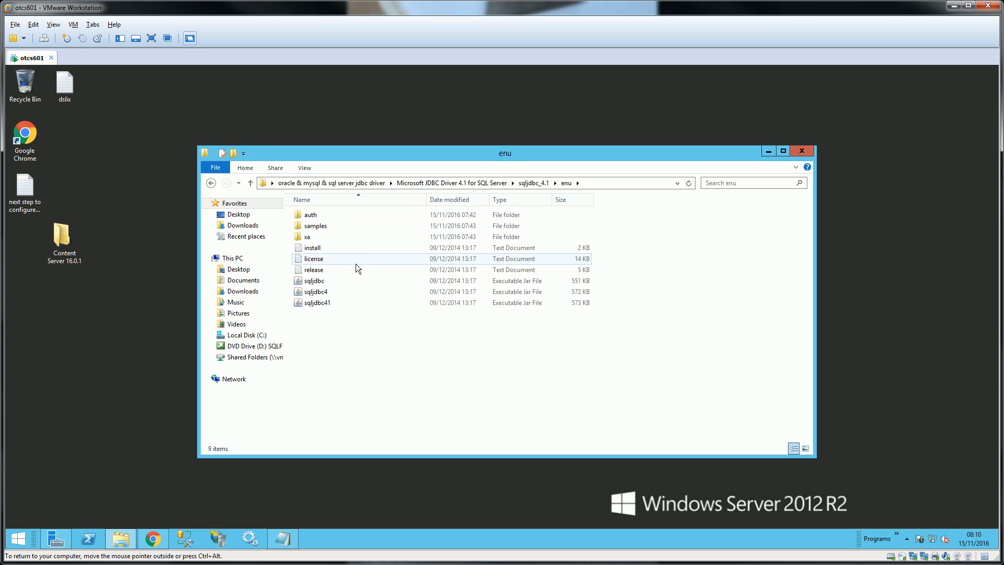
{"action": "left_click", "coordinate": [314, 281]}
{"action": "left_click", "coordinate": [316, 292]}
{"action": "left_click", "coordinate": [317, 302]}
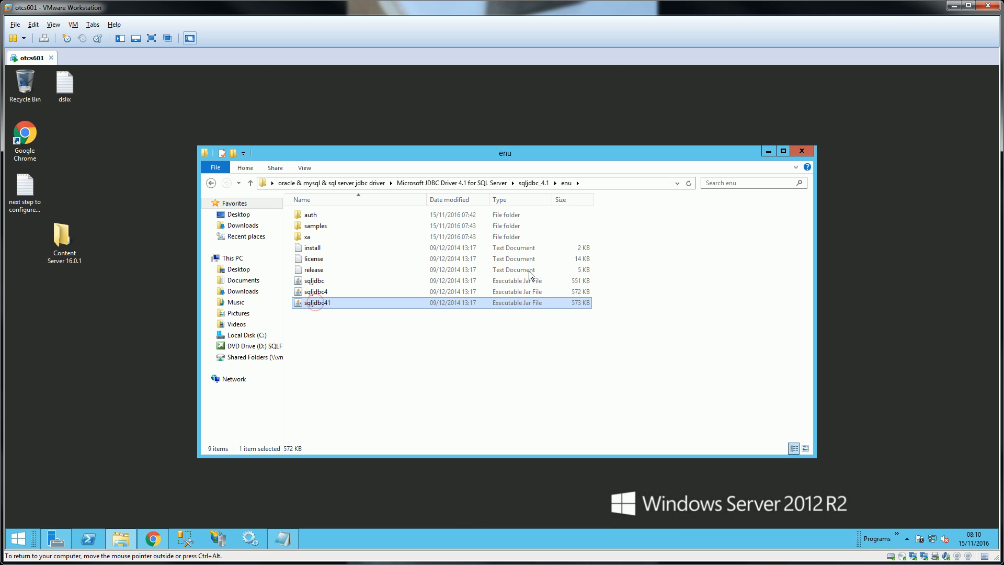
{"action": "left_click", "coordinate": [807, 151]}
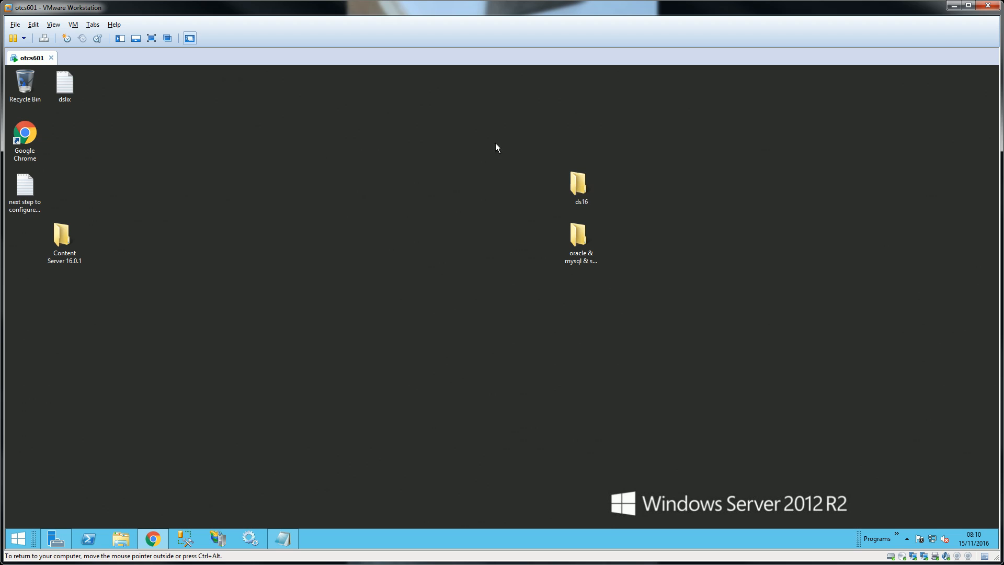
{"action": "left_click", "coordinate": [65, 85]}
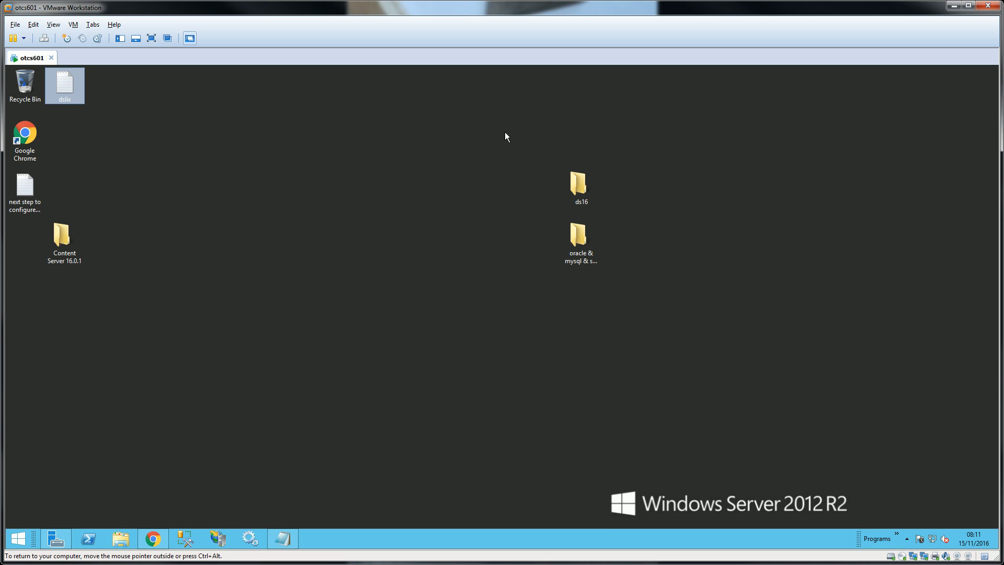
{"action": "left_click", "coordinate": [580, 189]}
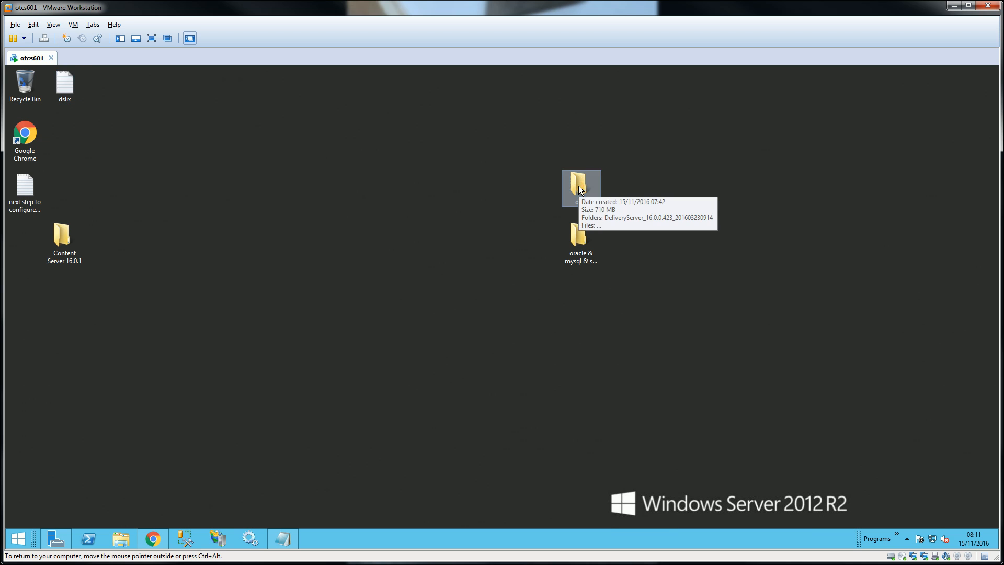
{"action": "double_click", "coordinate": [568, 185]}
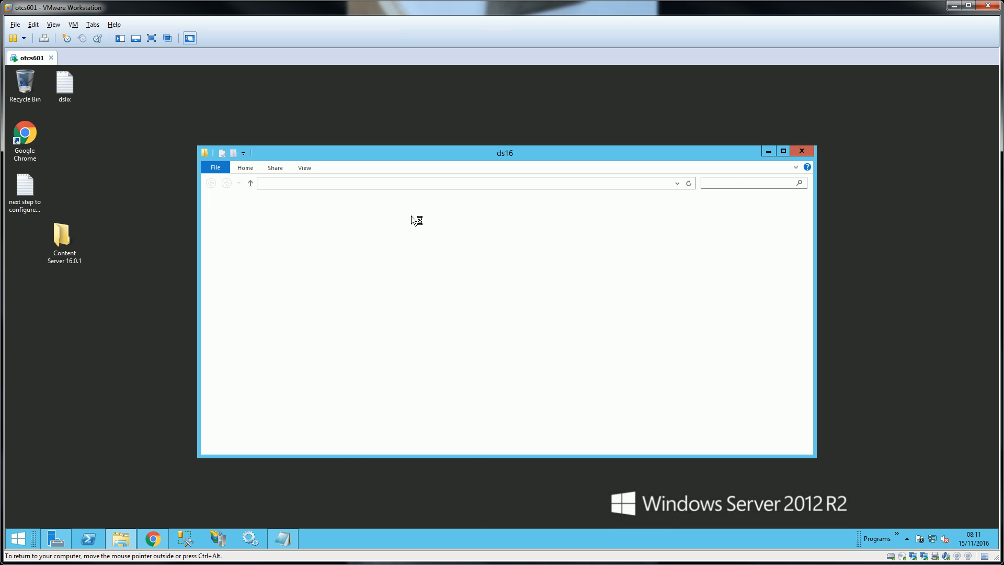
{"action": "left_click", "coordinate": [374, 218]}
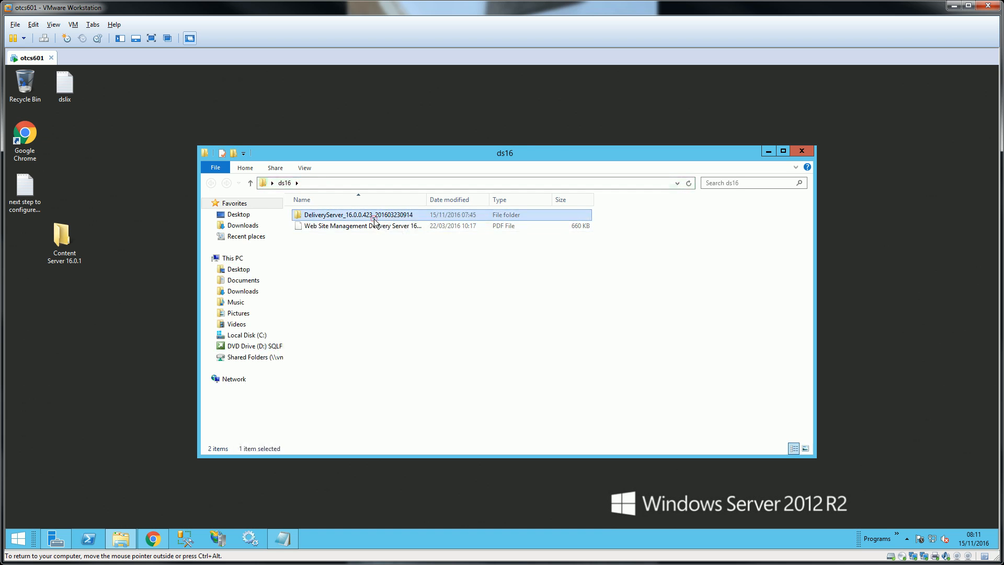
{"action": "double_click", "coordinate": [375, 219]}
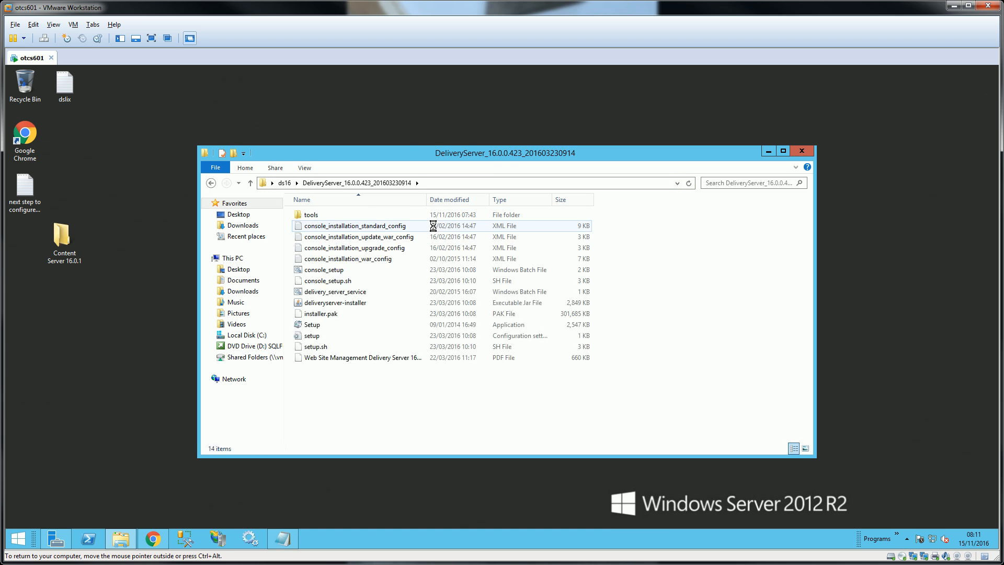
{"action": "left_click", "coordinate": [314, 327]}
{"action": "right_click", "coordinate": [314, 327]}
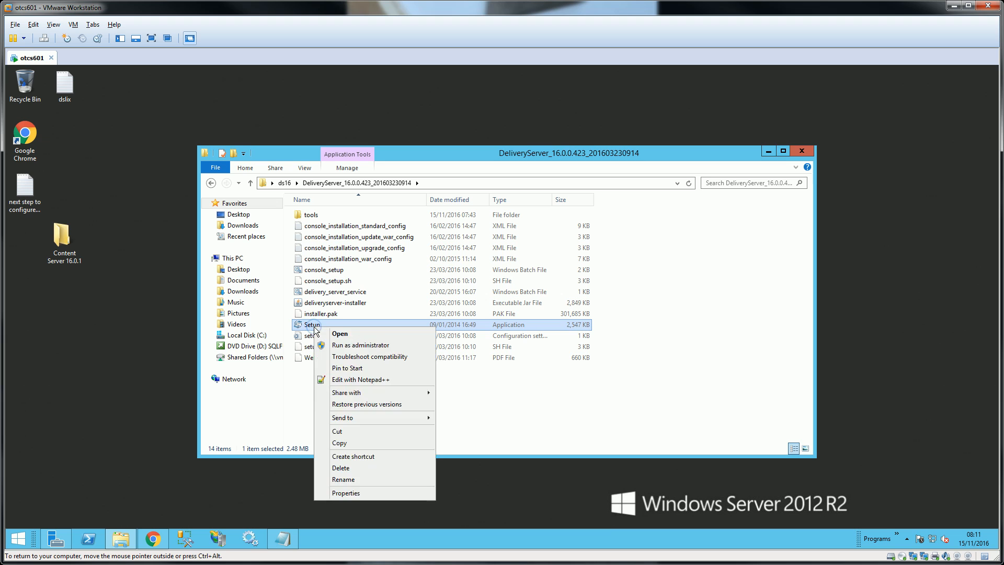
{"action": "left_click", "coordinate": [332, 344]}
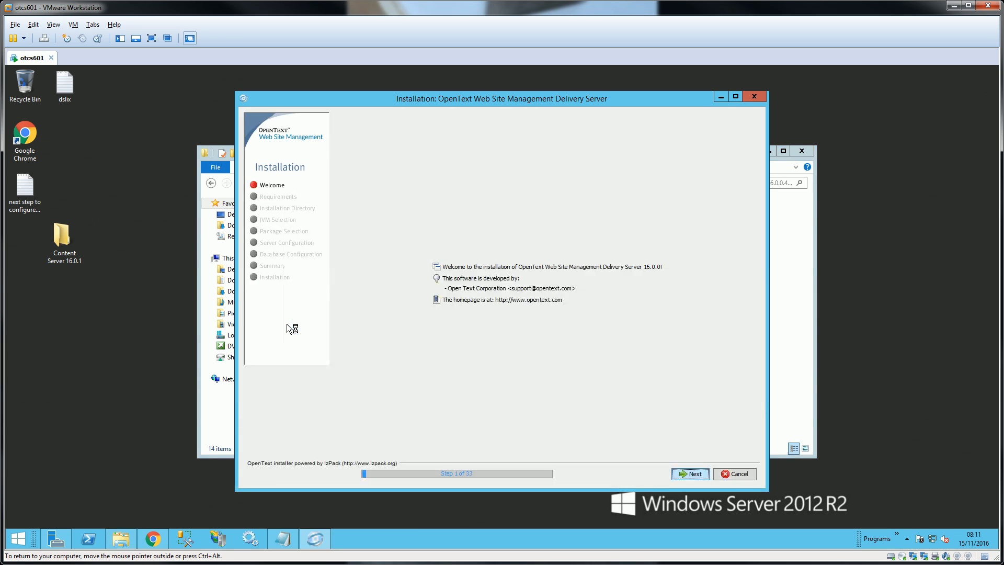
- Accept the license agreement and pick Web archive (.war) as the installation type
{"action": "left_click", "coordinate": [700, 475]}
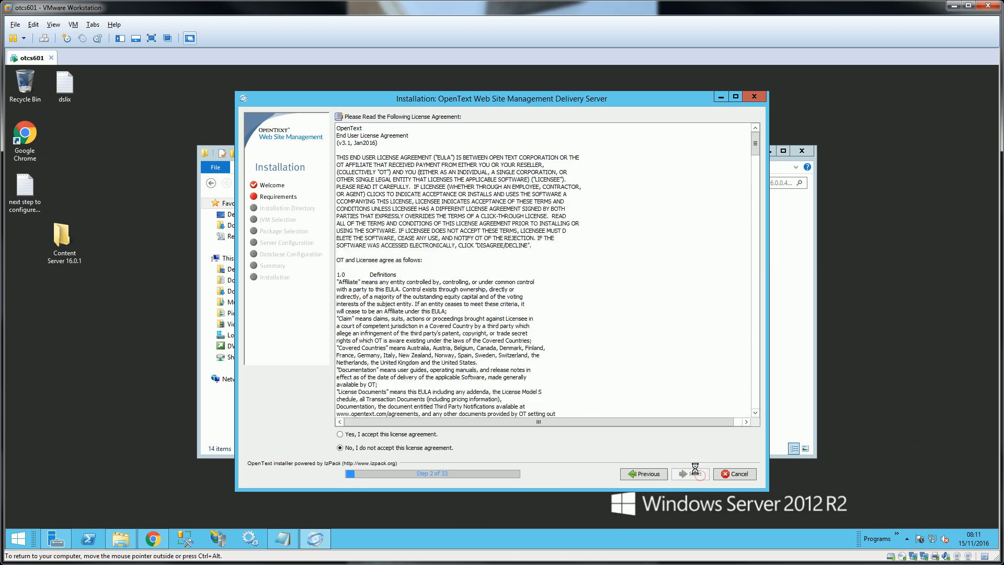
{"action": "left_click", "coordinate": [400, 435]}
{"action": "left_click", "coordinate": [695, 477]}
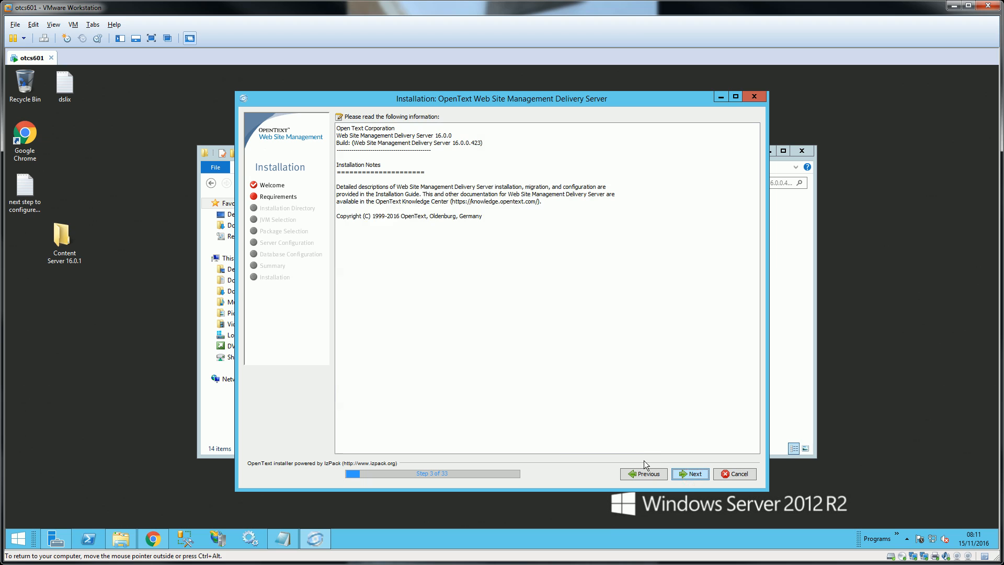
{"action": "left_click", "coordinate": [695, 476]}
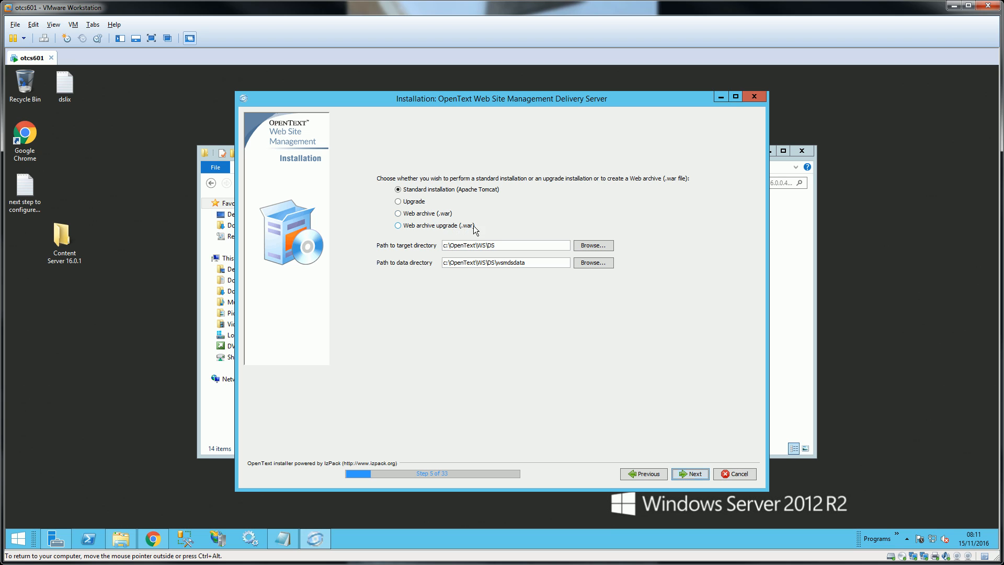
{"action": "left_click", "coordinate": [453, 213]}
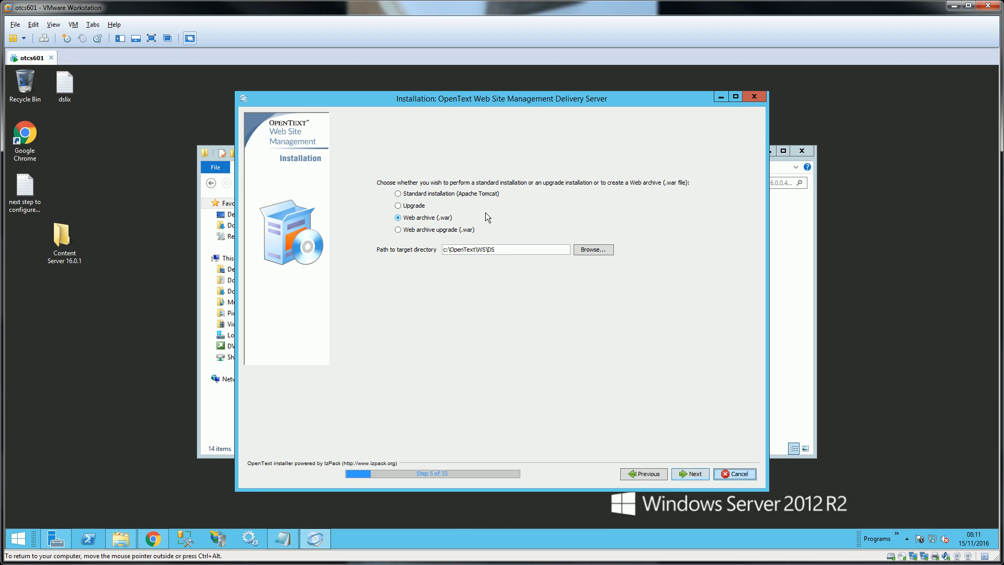
- Choose Standard installation (Apache Tomcat) with data directory c:\OpenText\WS\DS\wsmdsdata and confirm directory creation
{"action": "left_click", "coordinate": [419, 194]}
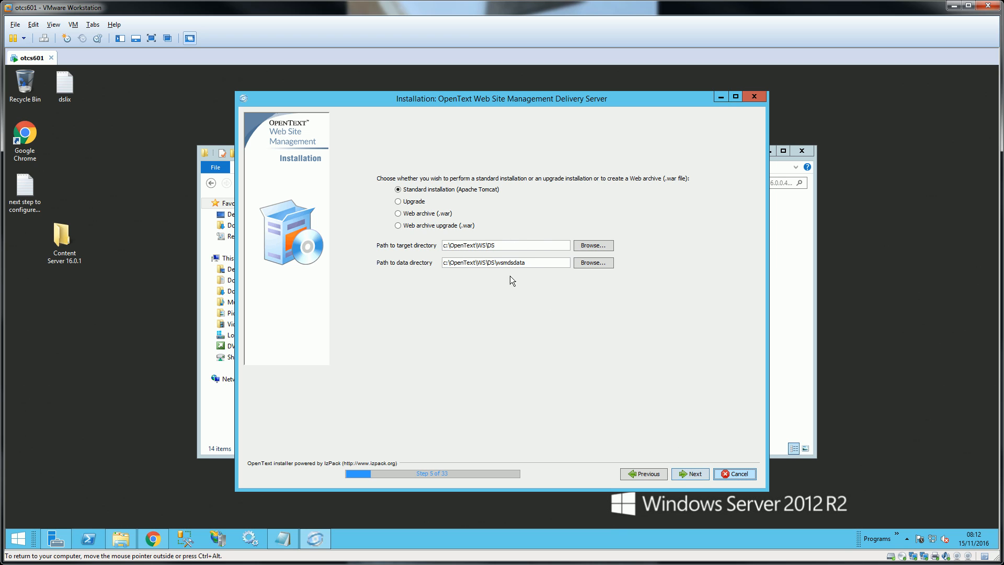
{"action": "left_click_drag", "start_coordinate": [527, 262], "coordinate": [442, 260]}
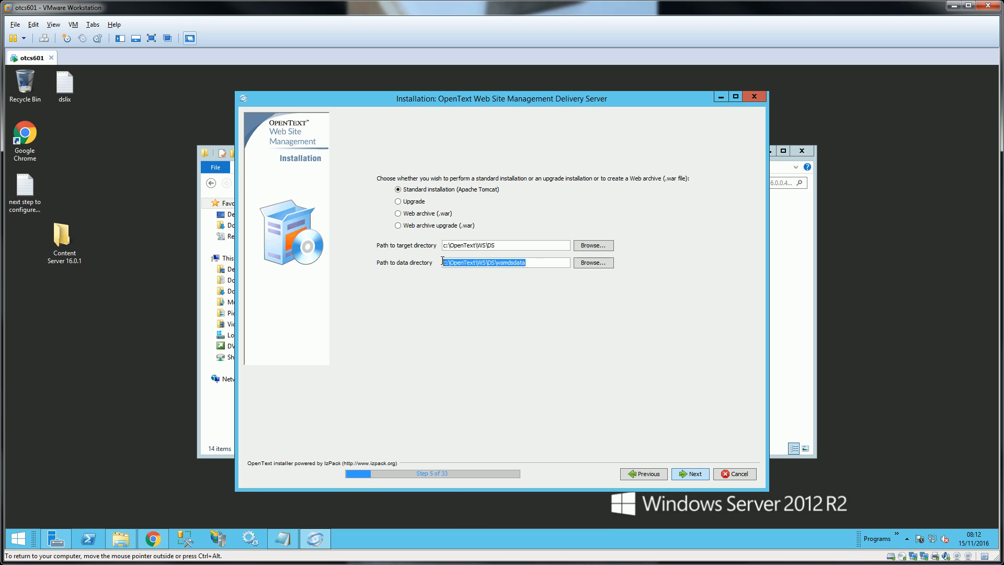
{"action": "left_click", "coordinate": [526, 264]}
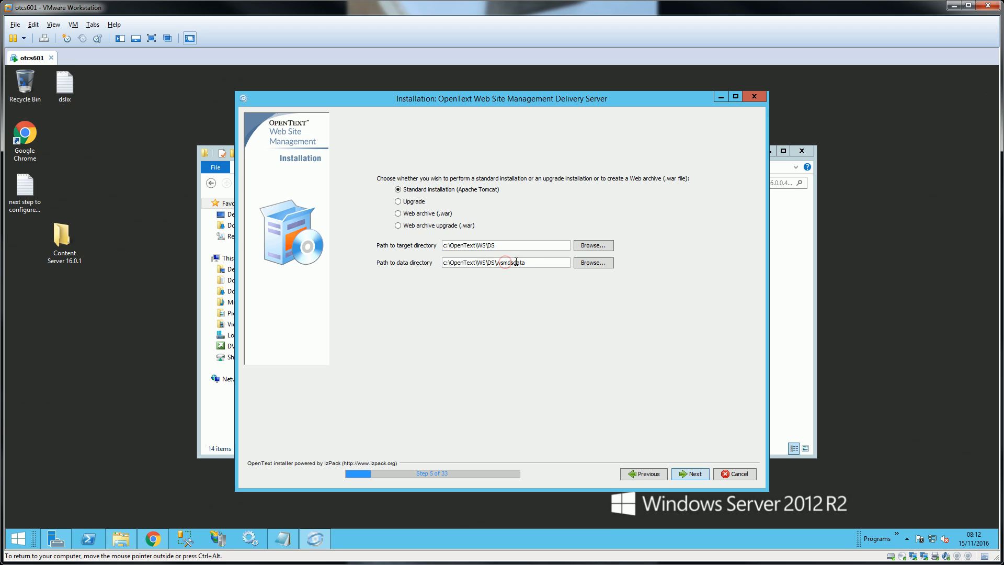
{"action": "left_click_drag", "start_coordinate": [526, 262], "coordinate": [500, 261]}
{"action": "left_click", "coordinate": [685, 473]}
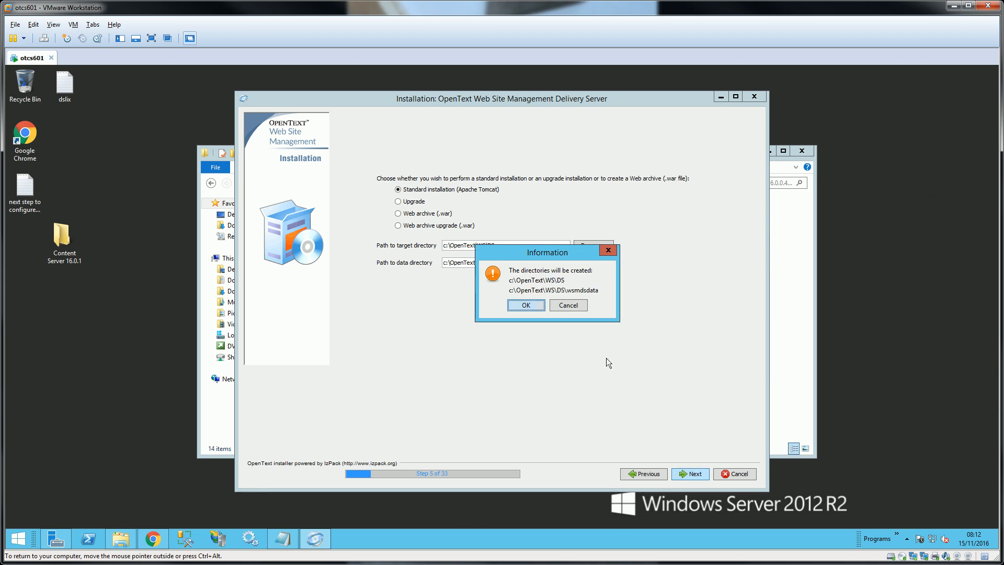
{"action": "left_click", "coordinate": [529, 309]}
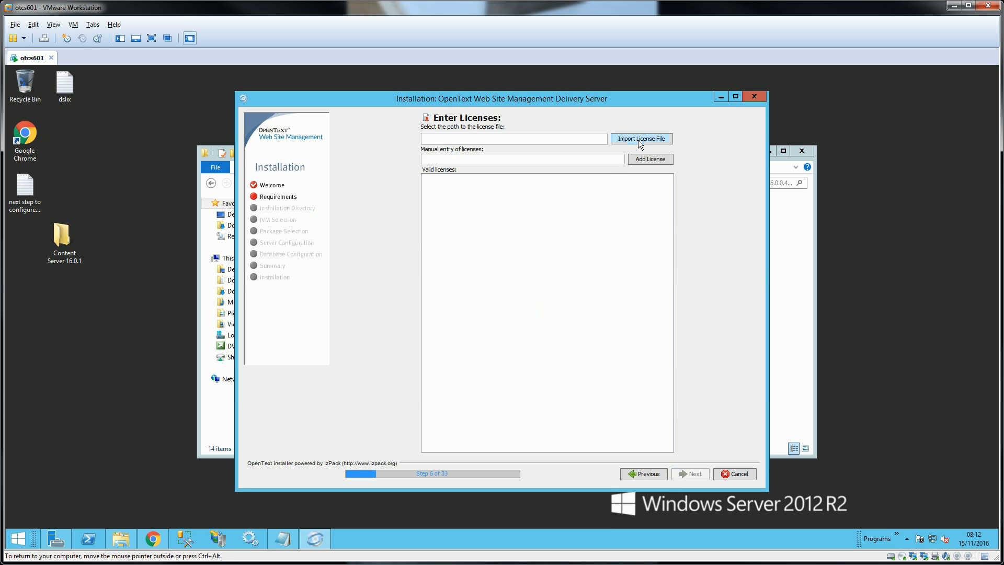
- Import the Delivery Server license file from the Desktop
{"action": "left_click", "coordinate": [641, 138]}
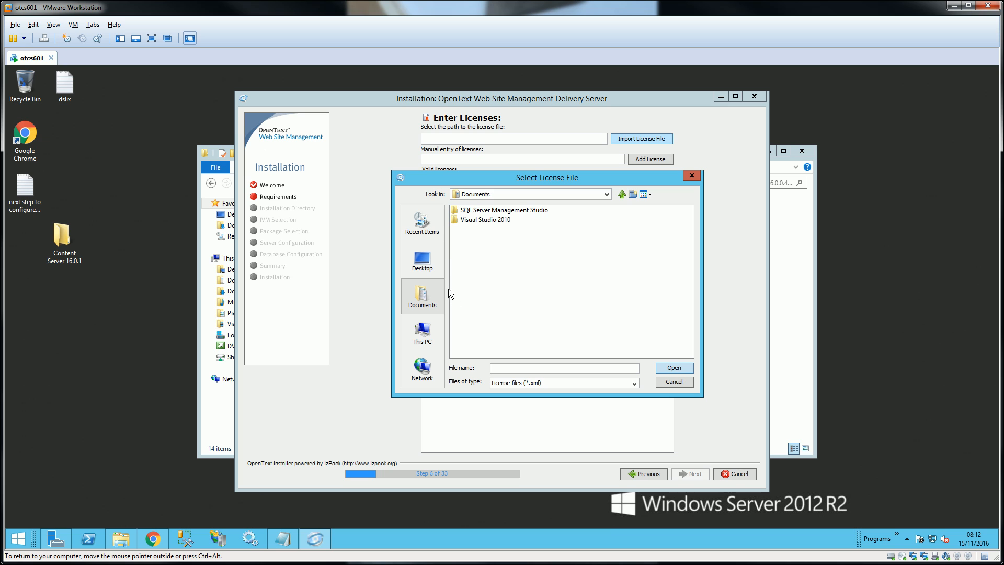
{"action": "left_click", "coordinate": [432, 259]}
{"action": "double_click", "coordinate": [469, 275]}
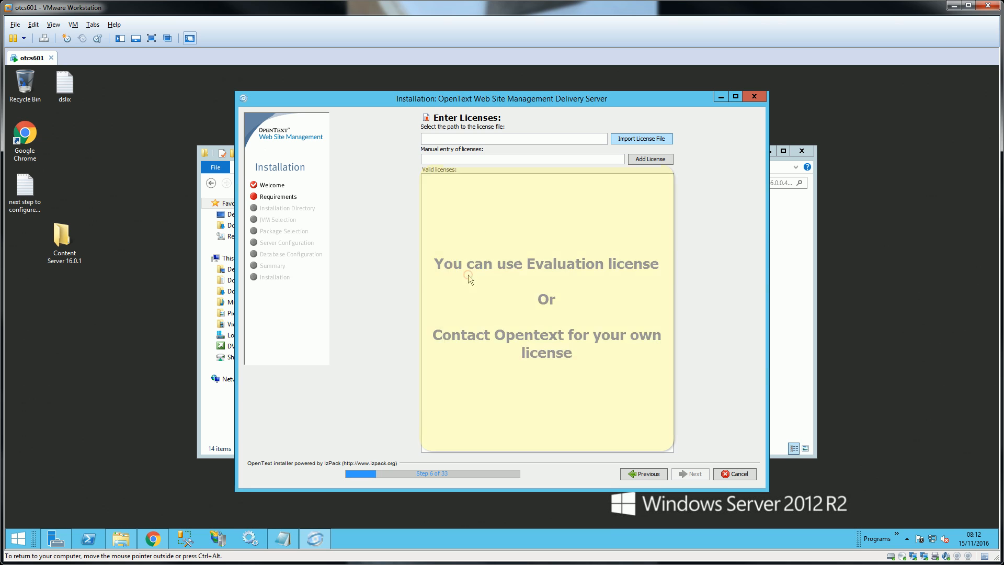
{"action": "left_click", "coordinate": [690, 474]}
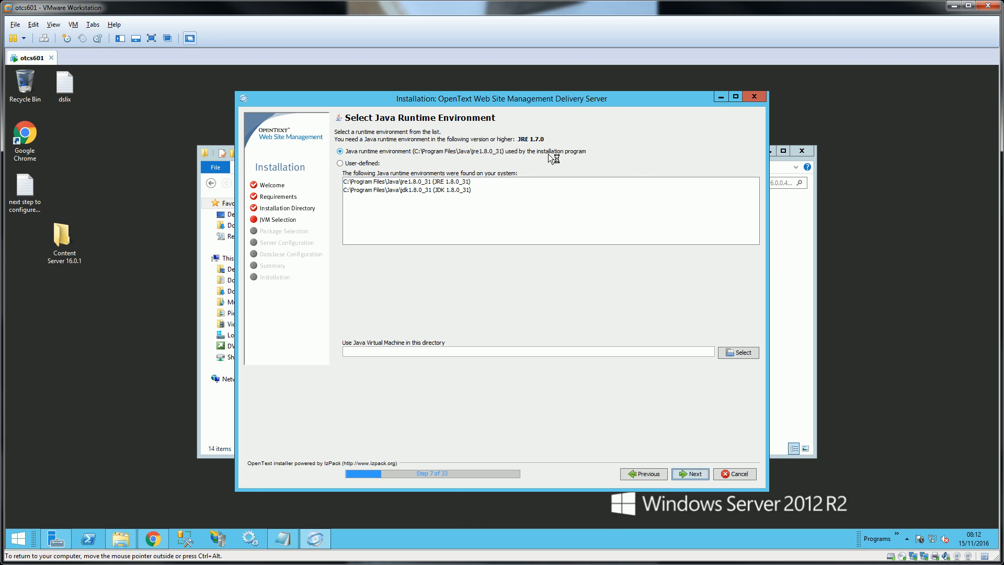
- Keep the default Java runtime and add the Sample project "Xample" package
{"action": "left_click", "coordinate": [695, 473]}
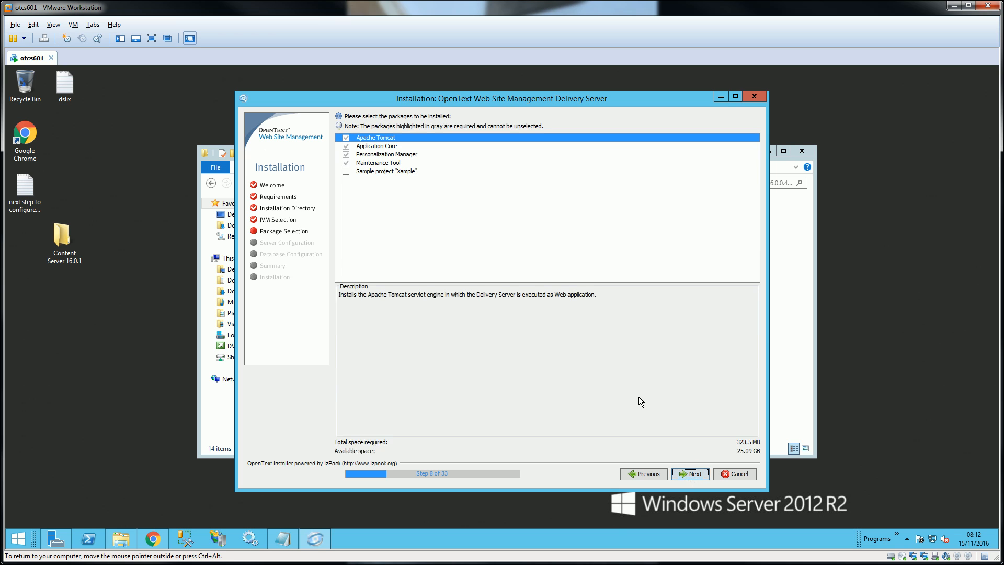
{"action": "left_click", "coordinate": [346, 171]}
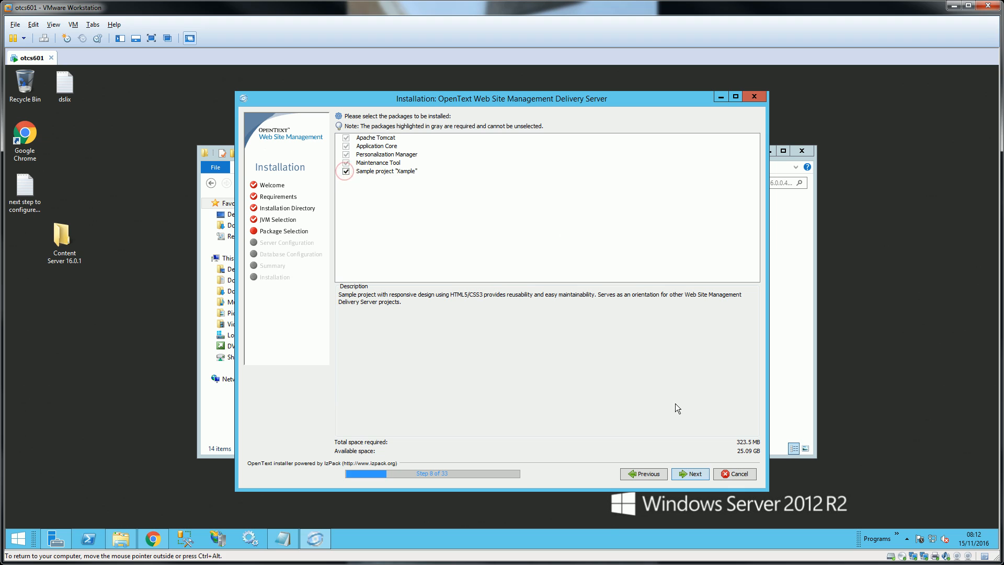
{"action": "left_click", "coordinate": [694, 472]}
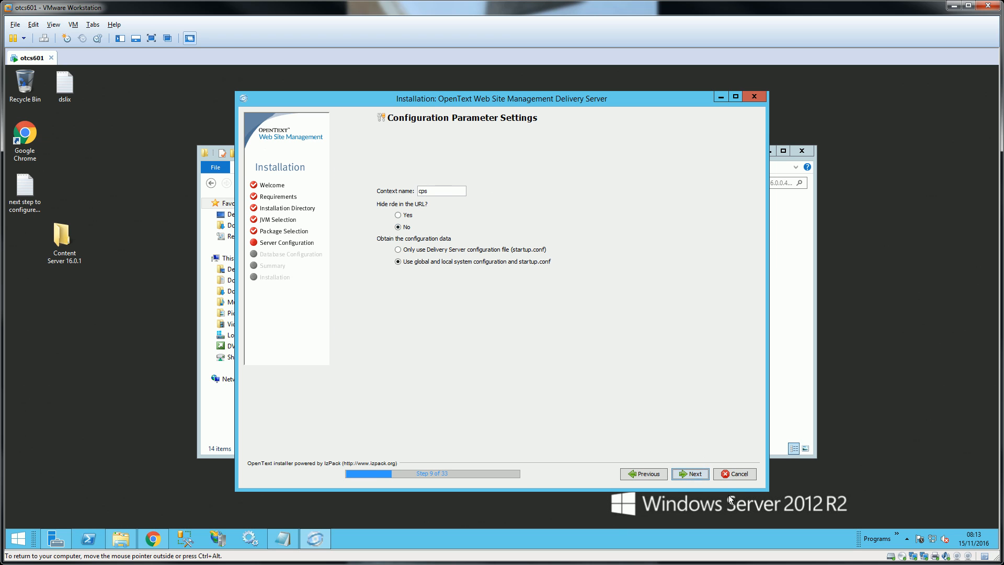
- Accept the default context, environment, server and web services host/port settings
{"action": "left_click", "coordinate": [694, 474]}
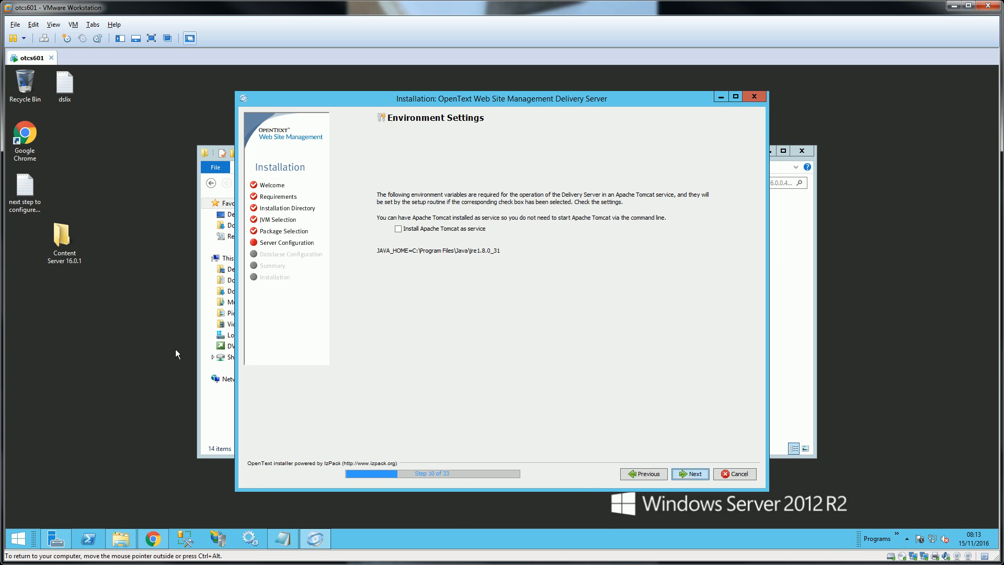
{"action": "left_click", "coordinate": [697, 472]}
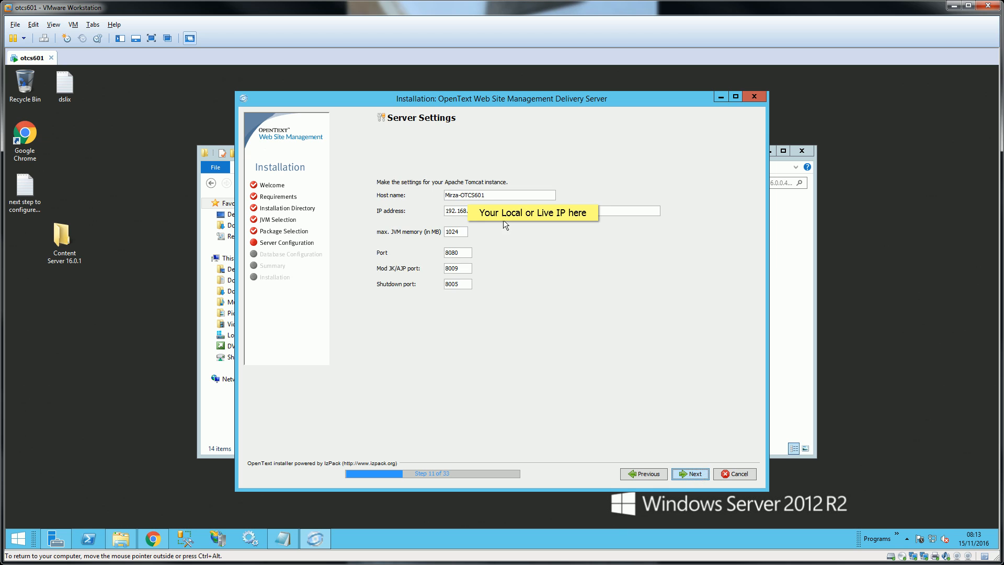
{"action": "left_click_drag", "start_coordinate": [446, 211], "coordinate": [502, 197]}
{"action": "left_click", "coordinate": [695, 474]}
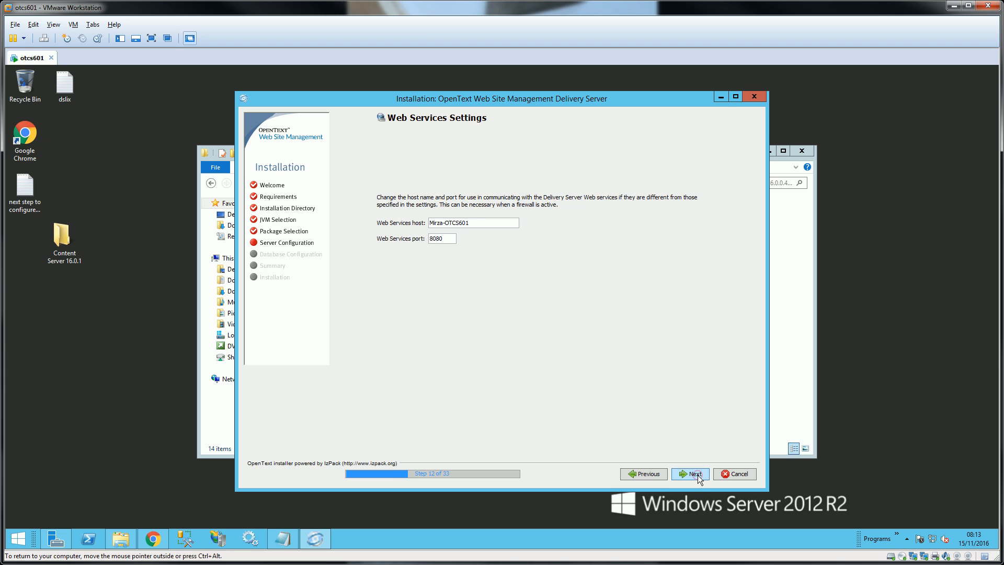
{"action": "left_click", "coordinate": [698, 475]}
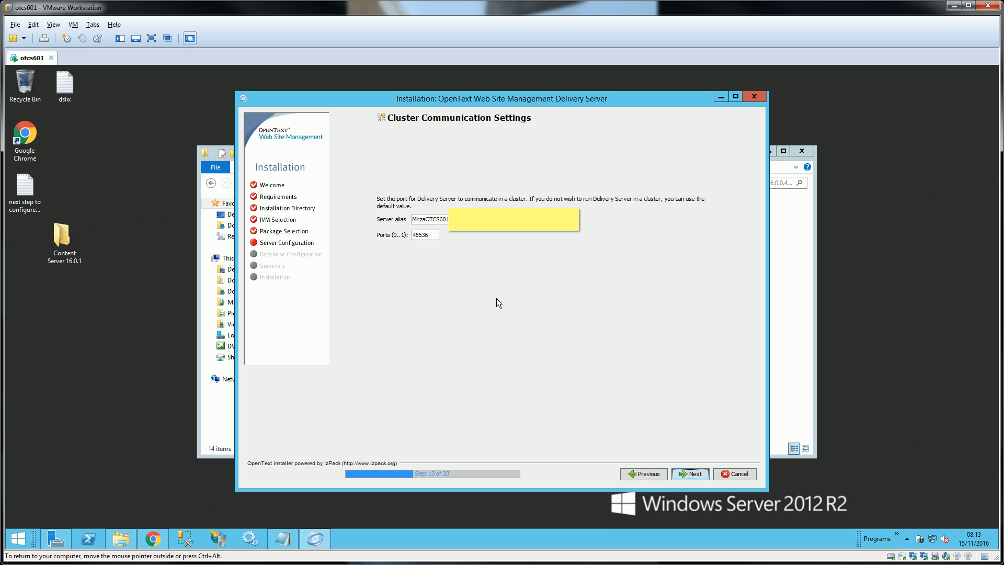
- Set the cluster server alias to MirDS1, keeping cluster port 45536
{"action": "mouse_move", "coordinate": [465, 220]}
{"action": "left_mouse_down"}
{"action": "mouse_move", "coordinate": [417, 220]}
{"action": "mouse_move", "coordinate": [461, 220]}
{"action": "left_mouse_up"}
{"action": "type", "text": "MirD"}
{"action": "key", "text": "BackSpace"}
{"action": "type", "text": "DS1"}
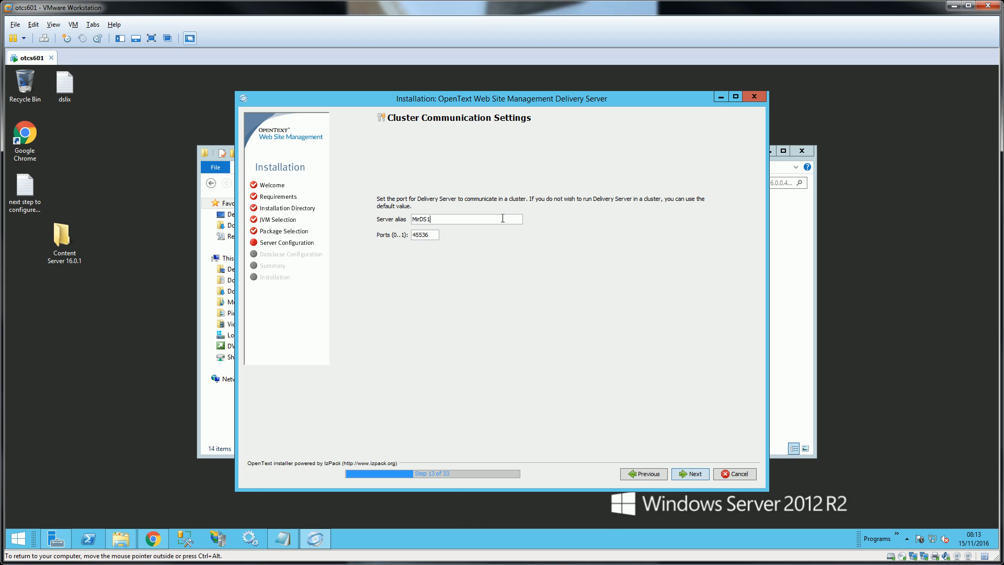
{"action": "double_click", "coordinate": [430, 236]}
{"action": "left_click_drag", "start_coordinate": [430, 239], "coordinate": [413, 240]}
{"action": "double_click", "coordinate": [430, 219]}
{"action": "double_click", "coordinate": [421, 236]}
- Choose No SSL for the Delivery Server user interface
{"action": "left_click", "coordinate": [695, 474]}
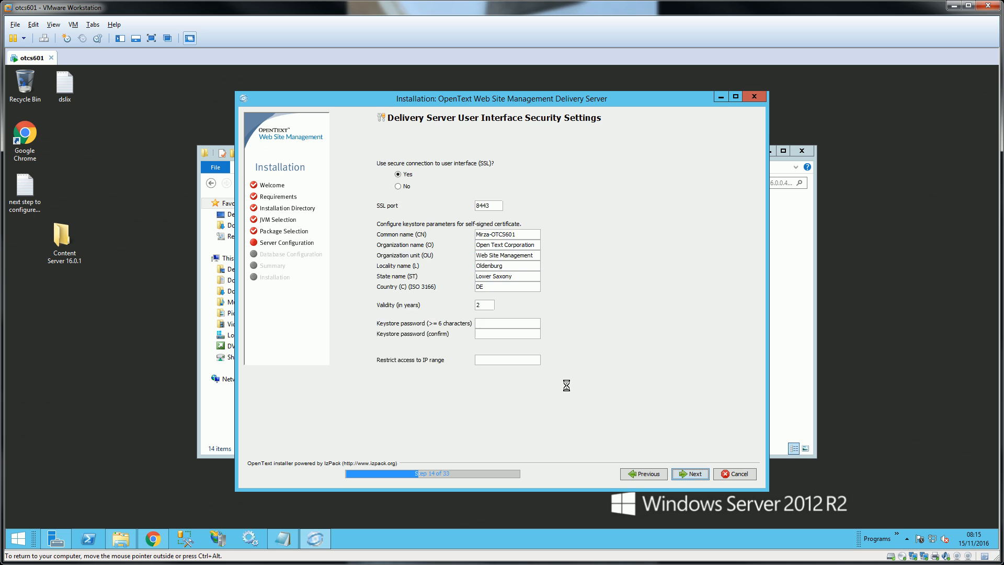
{"action": "left_click", "coordinate": [399, 187]}
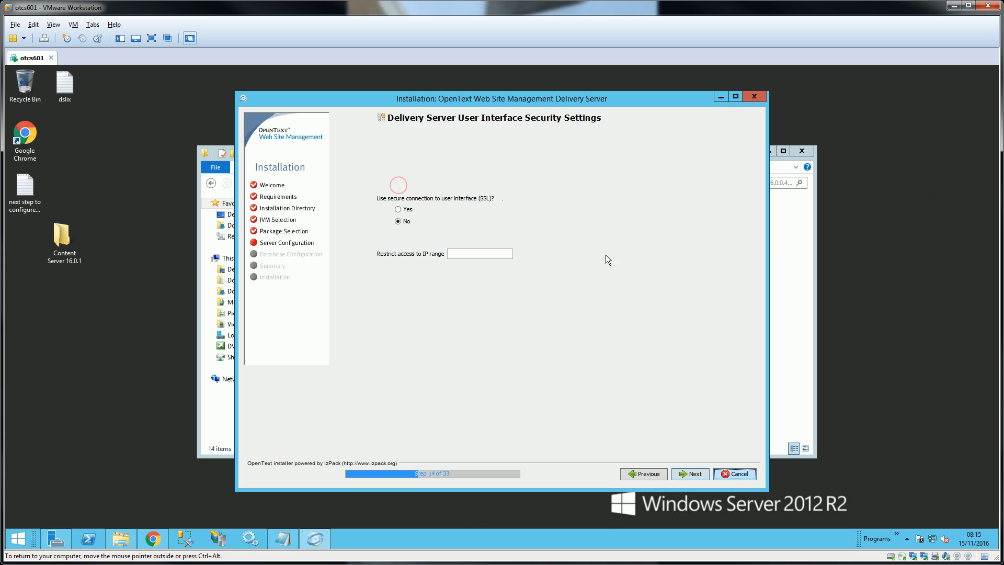
{"action": "left_click", "coordinate": [398, 210]}
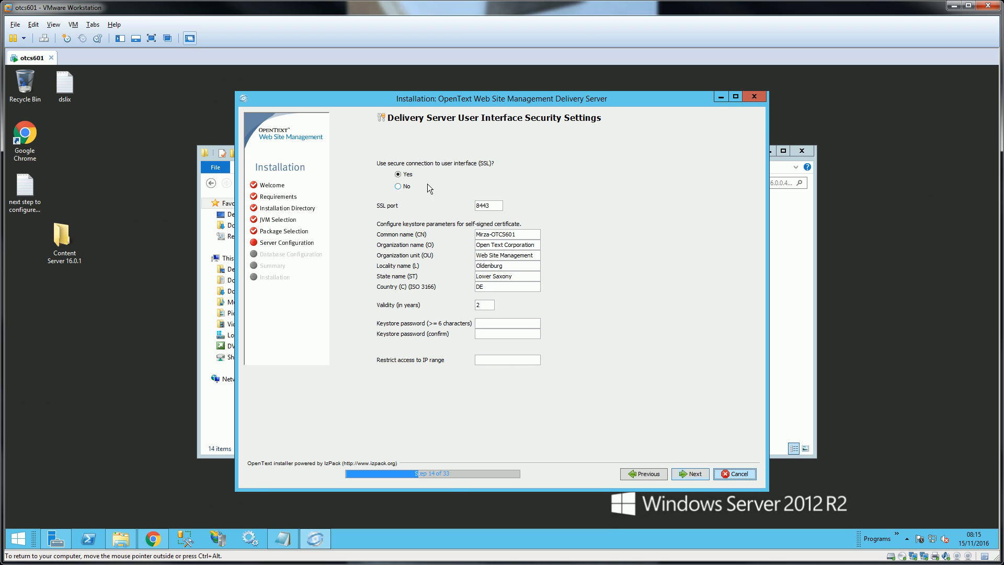
{"action": "left_click", "coordinate": [399, 187]}
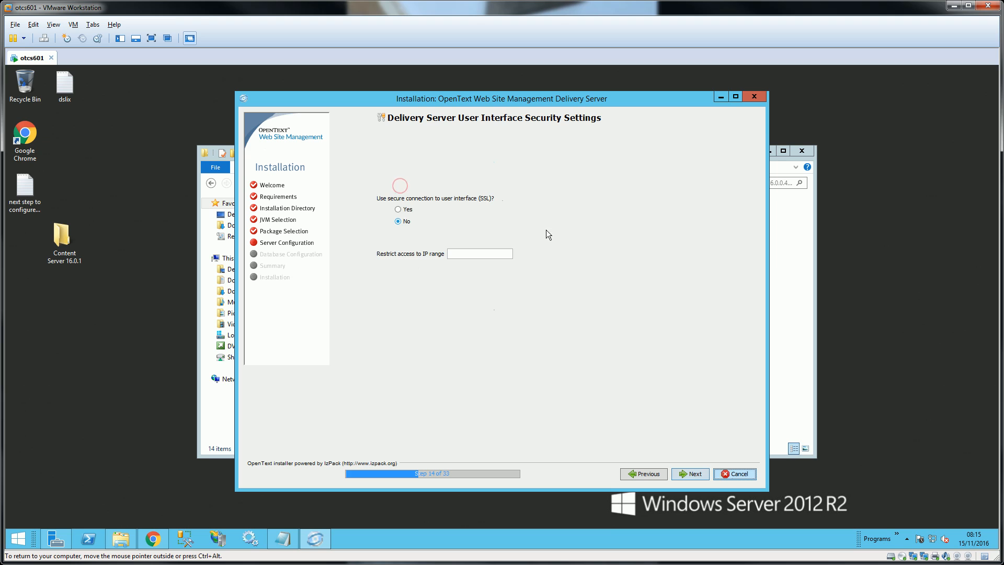
{"action": "left_click", "coordinate": [702, 474]}
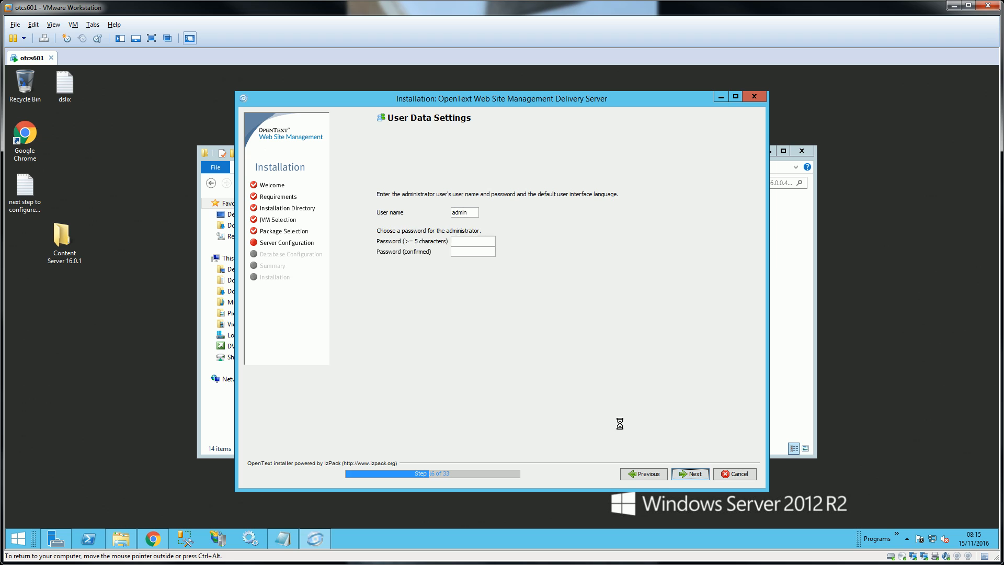
- Enter and confirm the administrator password for user admin
{"action": "left_click", "coordinate": [484, 245]}
{"action": "type", "text": "admin"}
{"action": "key", "text": "Tab"}
{"action": "type", "text": "admin"}
{"action": "left_click", "coordinate": [690, 474]}
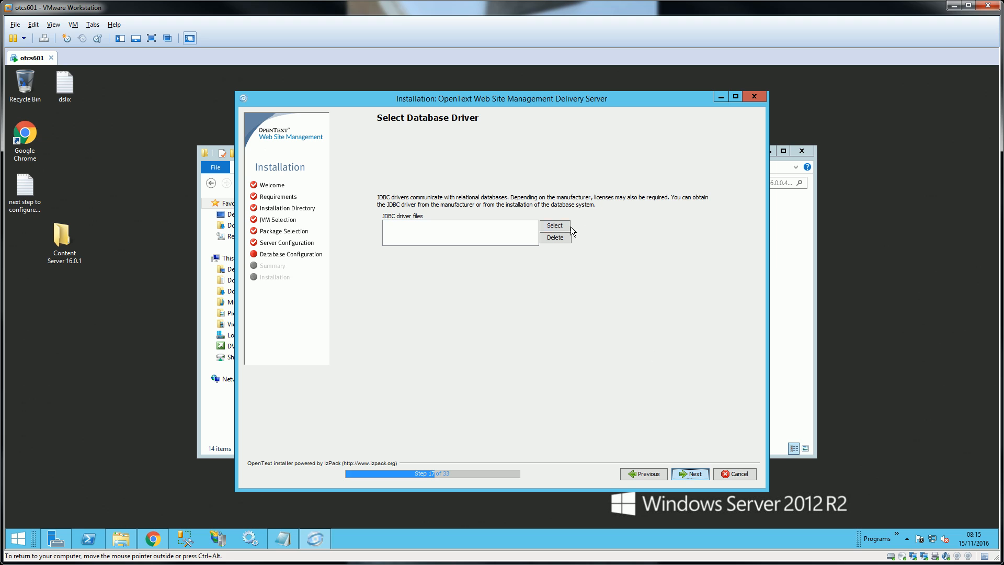
- Add the sqljdbc driver from the Desktop's sqljdbc_4.1\enu folder and continue
{"action": "left_click", "coordinate": [555, 226]}
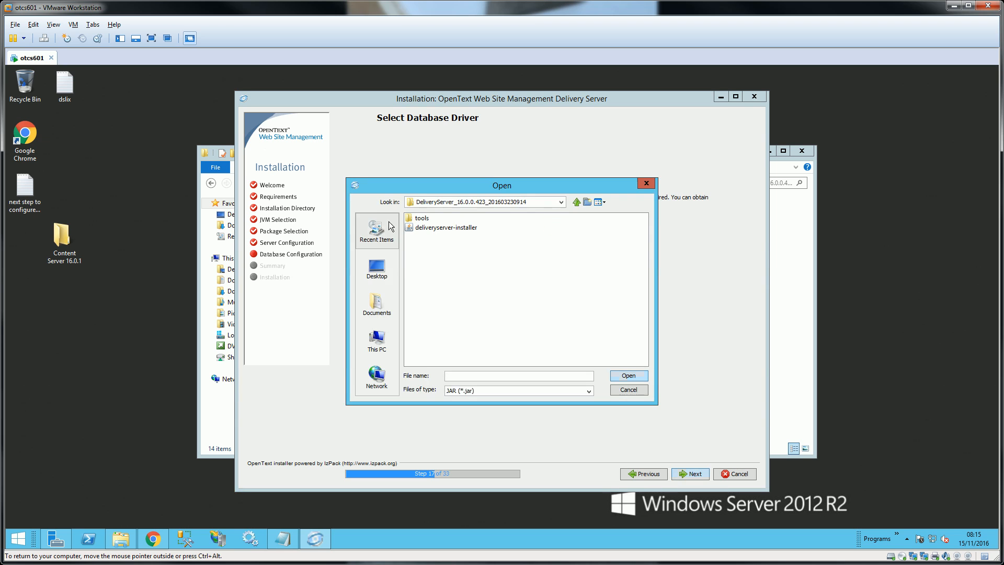
{"action": "left_click", "coordinate": [388, 264]}
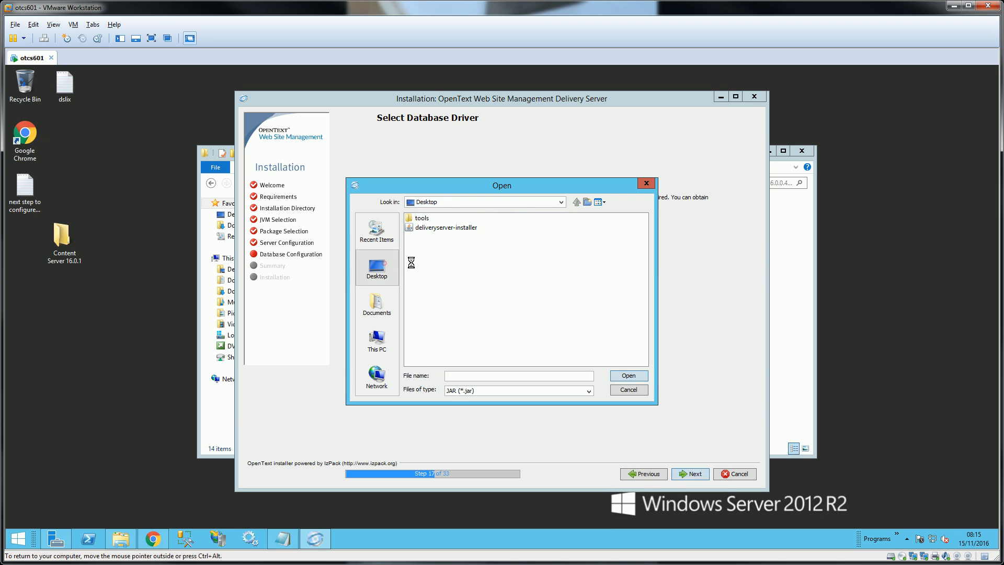
{"action": "left_click", "coordinate": [456, 275]}
{"action": "double_click", "coordinate": [456, 276]}
{"action": "double_click", "coordinate": [436, 220]}
{"action": "double_click", "coordinate": [428, 219]}
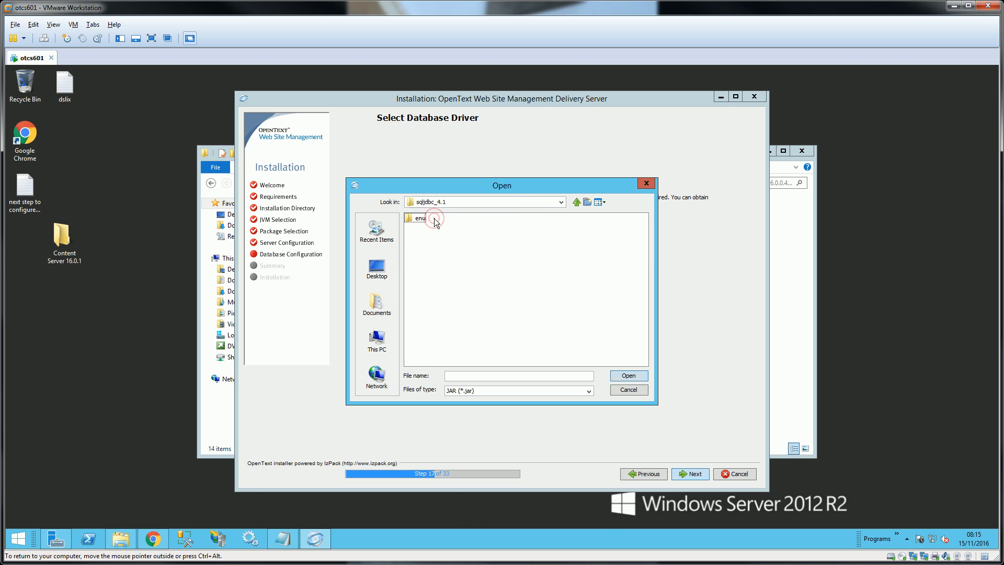
{"action": "double_click", "coordinate": [421, 218]}
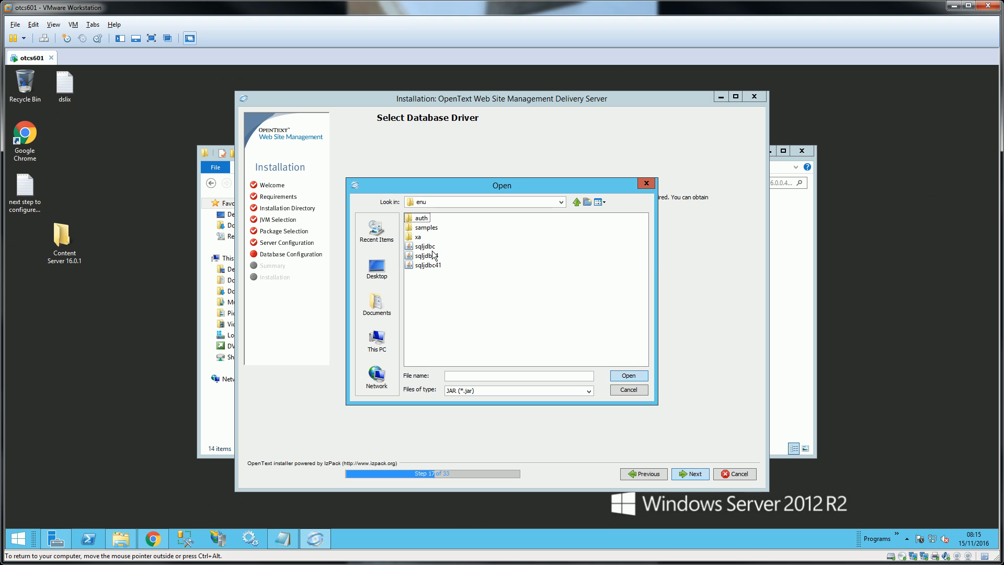
{"action": "left_click", "coordinate": [429, 249]}
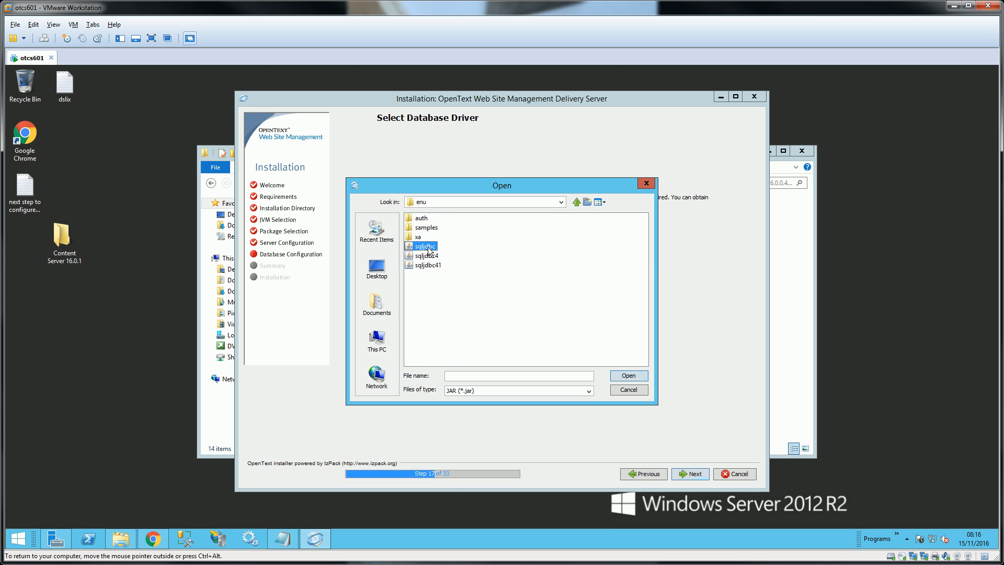
{"action": "left_click", "coordinate": [629, 377]}
{"action": "left_click", "coordinate": [691, 474]}
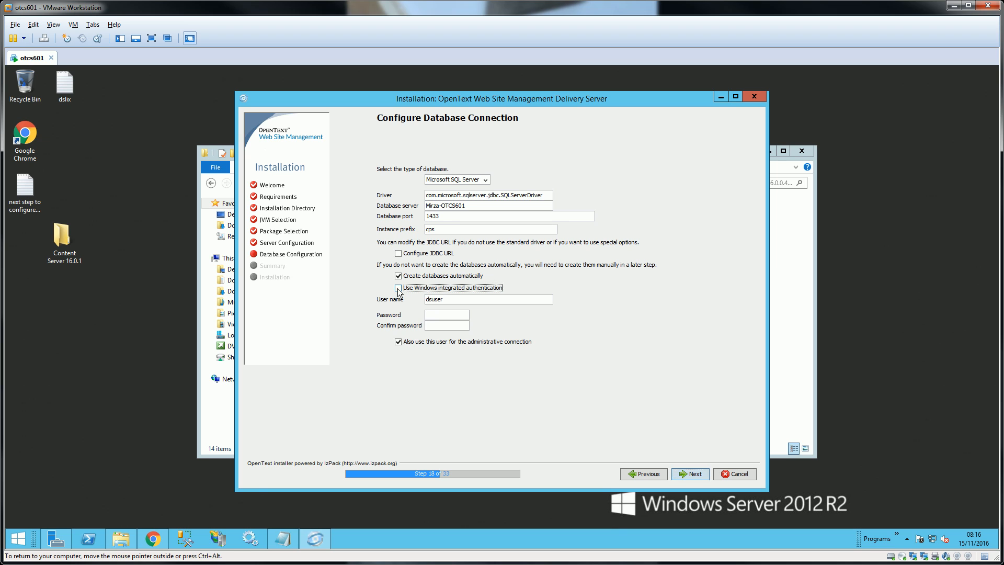
- Use SQL login sa with its password, also for the administrative connection
{"action": "left_click", "coordinate": [398, 289]}
{"action": "left_click", "coordinate": [398, 299]}
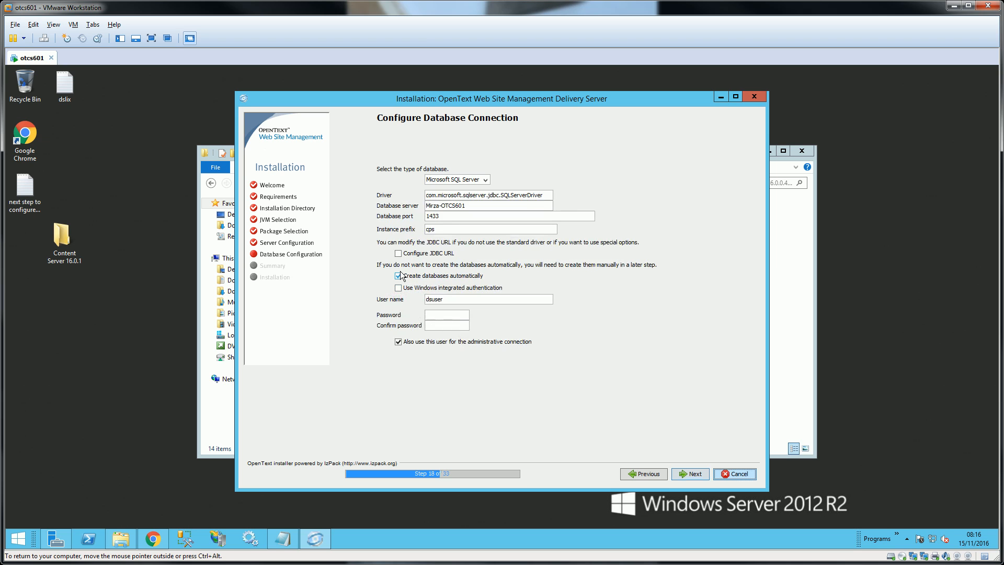
{"action": "left_click", "coordinate": [398, 341]}
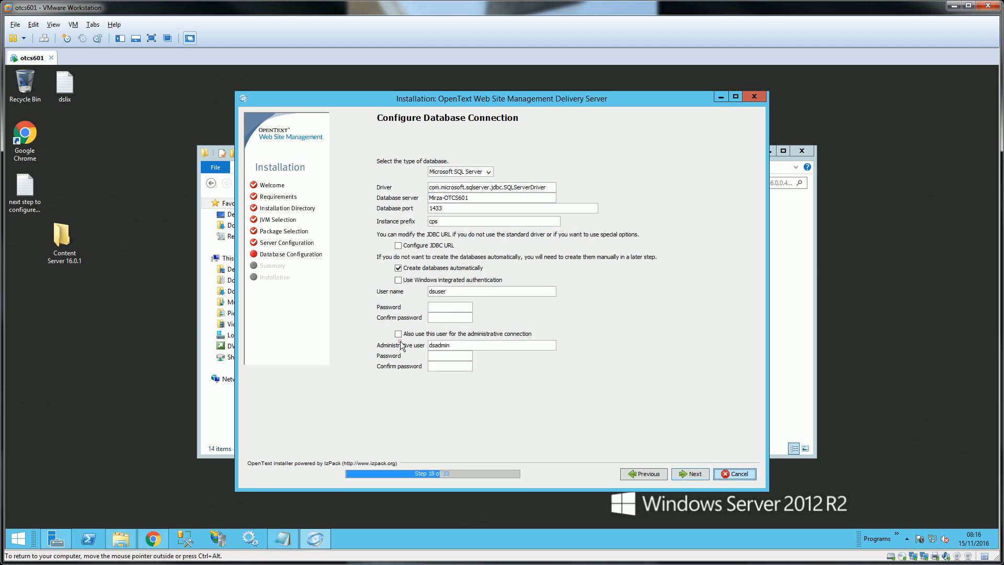
{"action": "left_click_drag", "start_coordinate": [456, 292], "coordinate": [420, 285]}
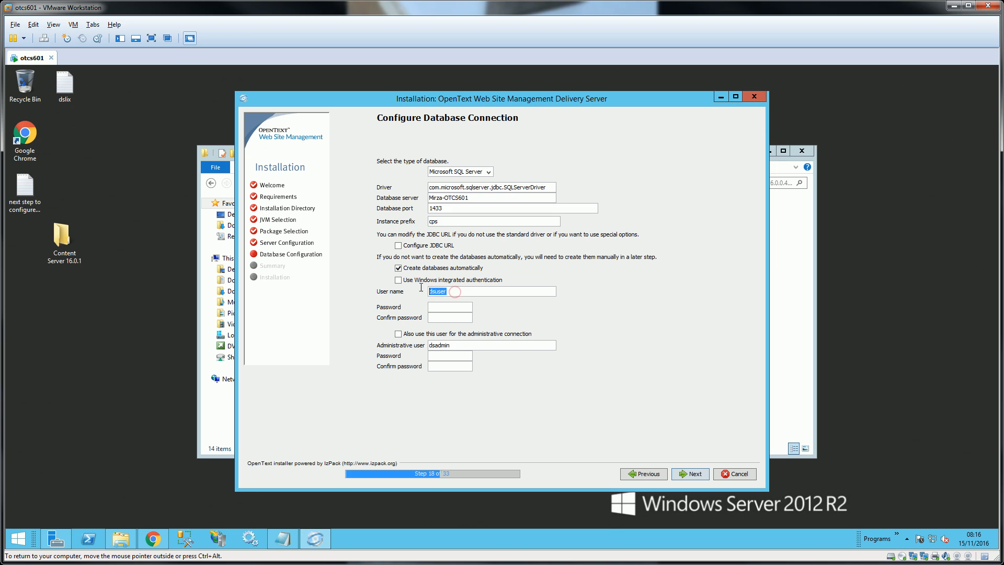
{"action": "left_click_drag", "start_coordinate": [467, 345], "coordinate": [428, 346]}
{"action": "left_click", "coordinate": [398, 333]}
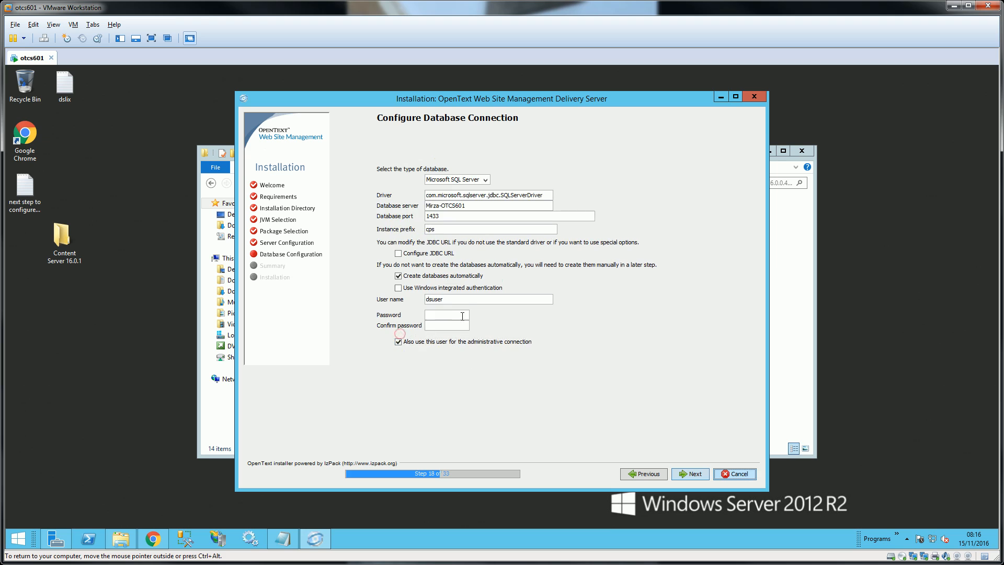
{"action": "left_click", "coordinate": [423, 299]}
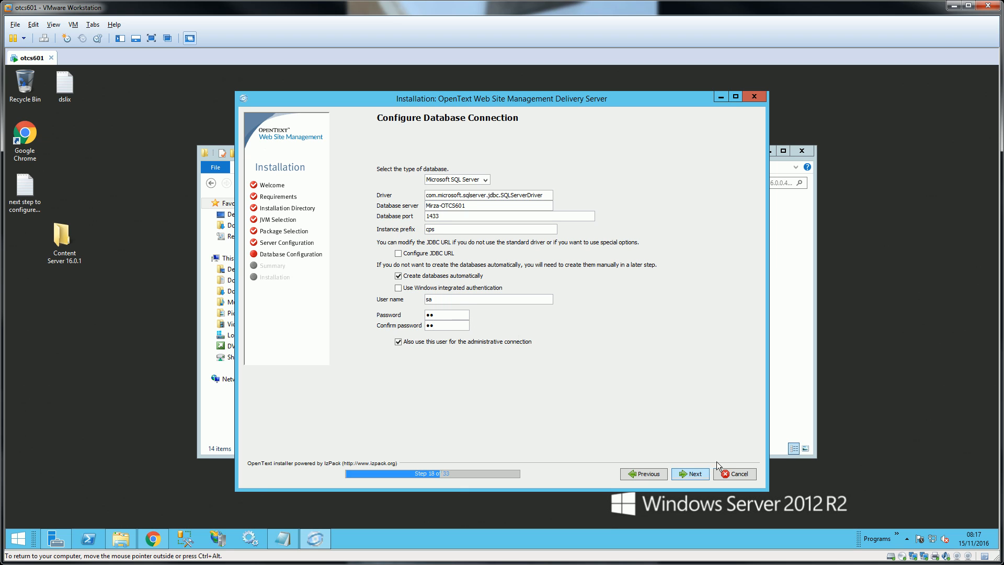
{"action": "left_click", "coordinate": [694, 474]}
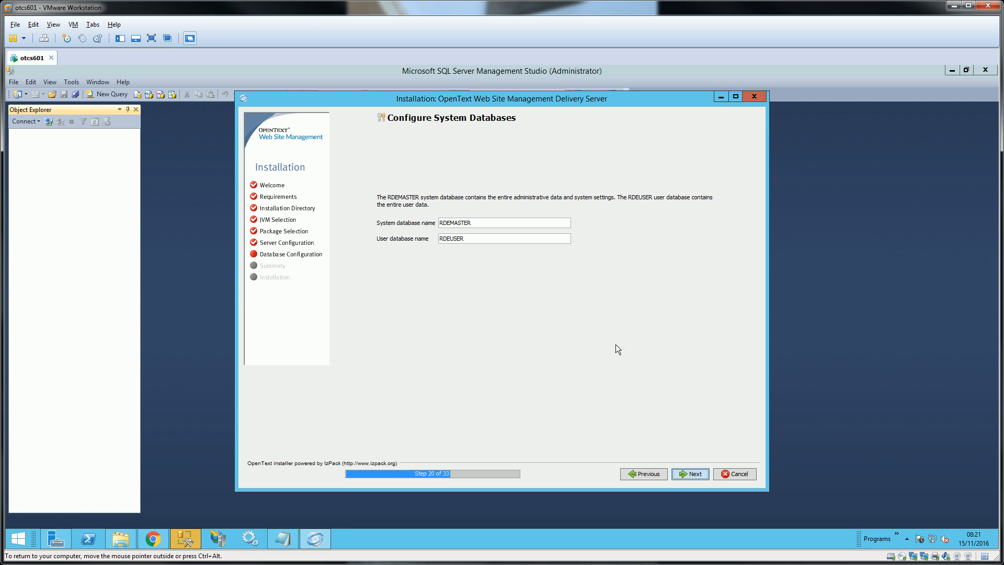
- Keep the RDEMASTER and RDEUSER database names and install all 10 packs
{"action": "left_click", "coordinate": [687, 476]}
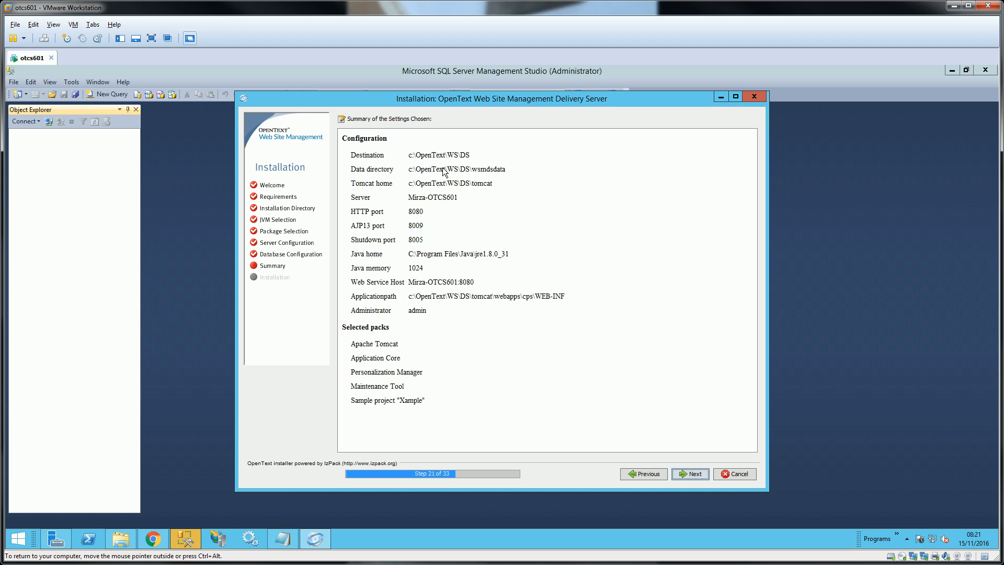
{"action": "left_click", "coordinate": [695, 474]}
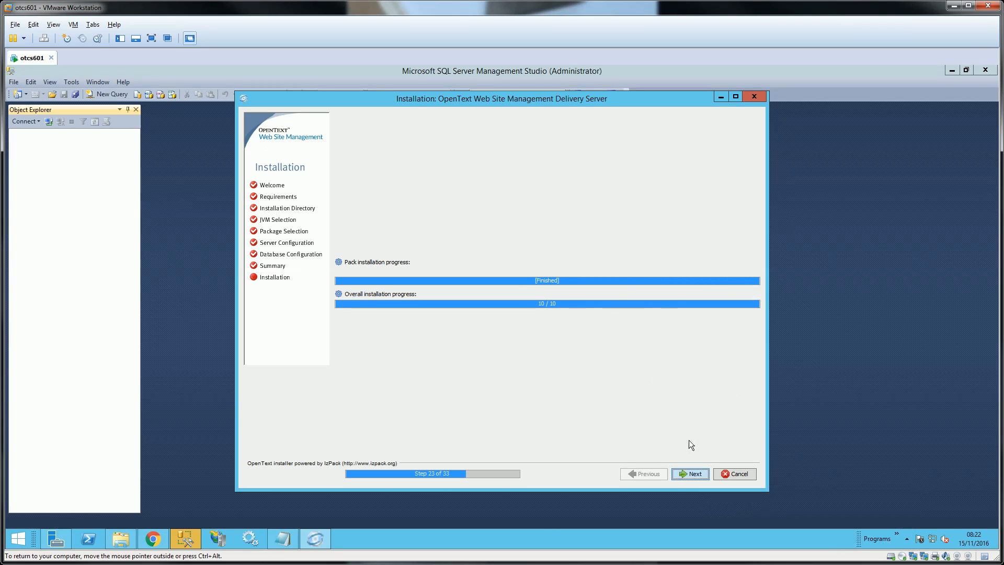
- Accept default shortcuts, complete database preparation and import the xample project until installation succeeds
{"action": "left_click", "coordinate": [695, 474]}
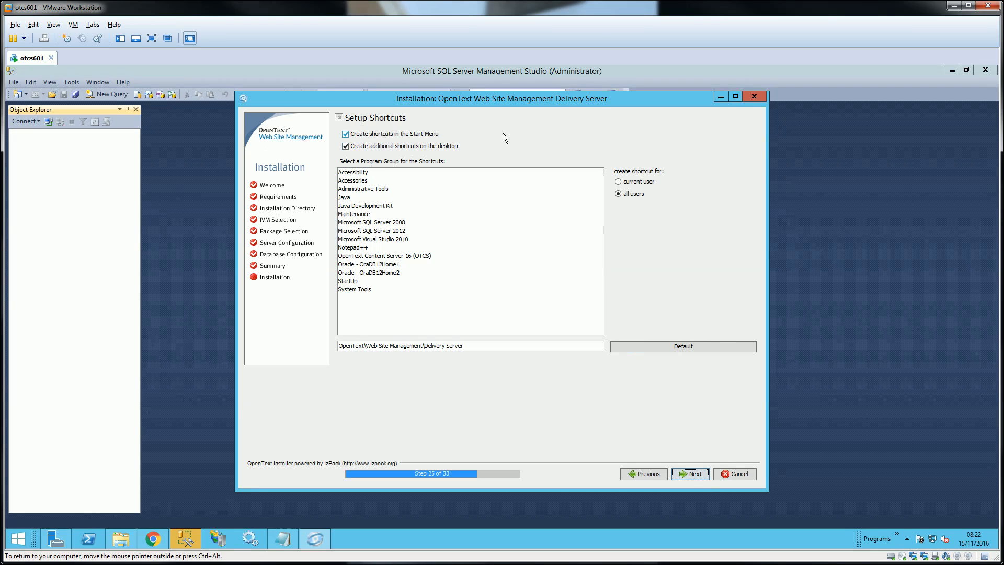
{"action": "left_click", "coordinate": [699, 474]}
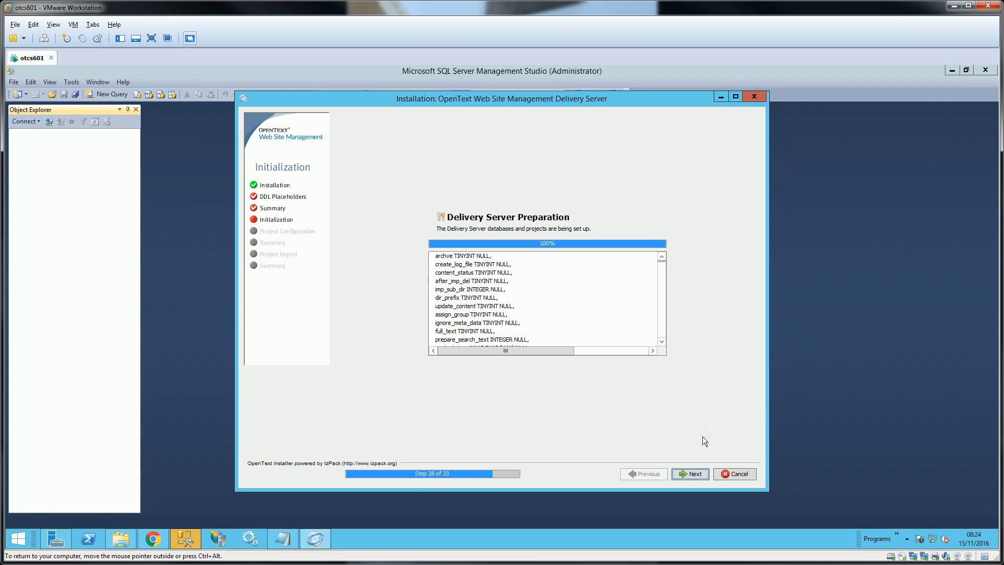
{"action": "left_click", "coordinate": [698, 474]}
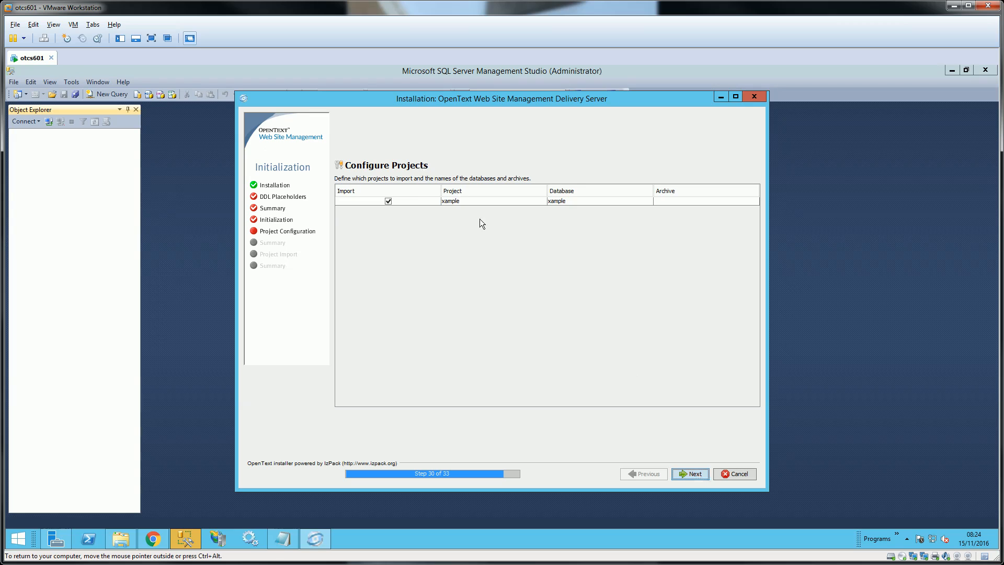
{"action": "left_click", "coordinate": [697, 471]}
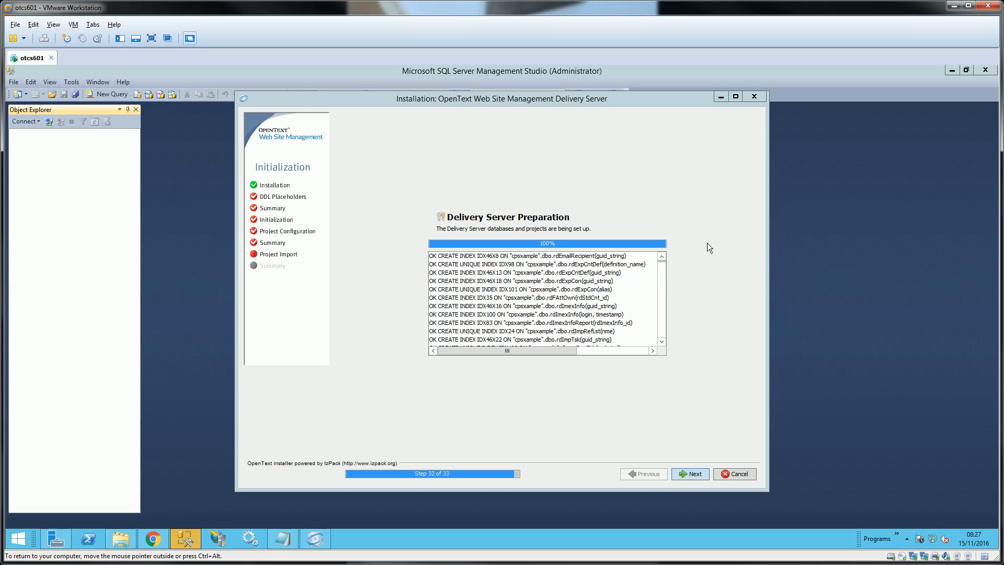
{"action": "left_click", "coordinate": [696, 475]}
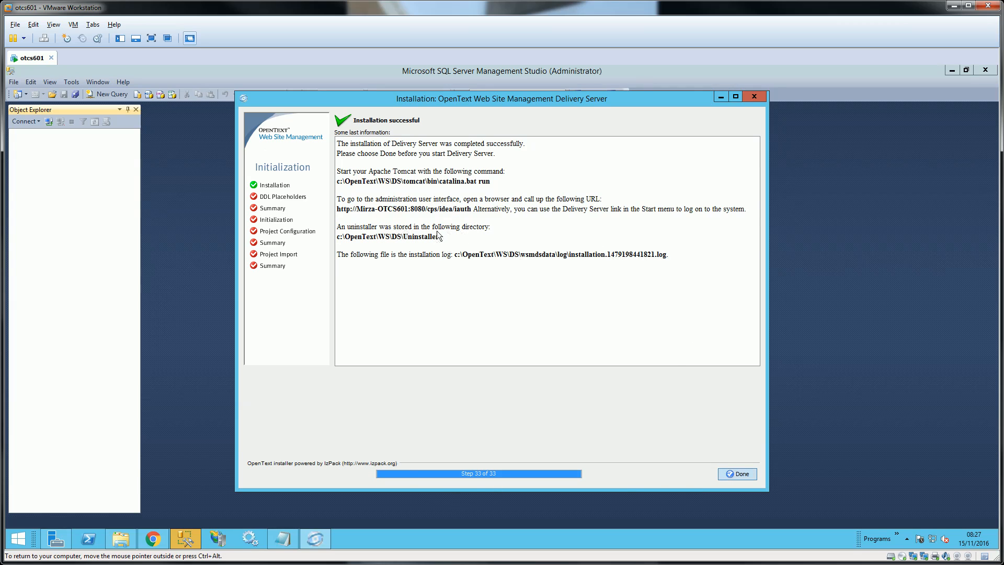
{"action": "left_click_drag", "start_coordinate": [468, 209], "coordinate": [336, 206]}
{"action": "key", "text": "ctrl+c"}
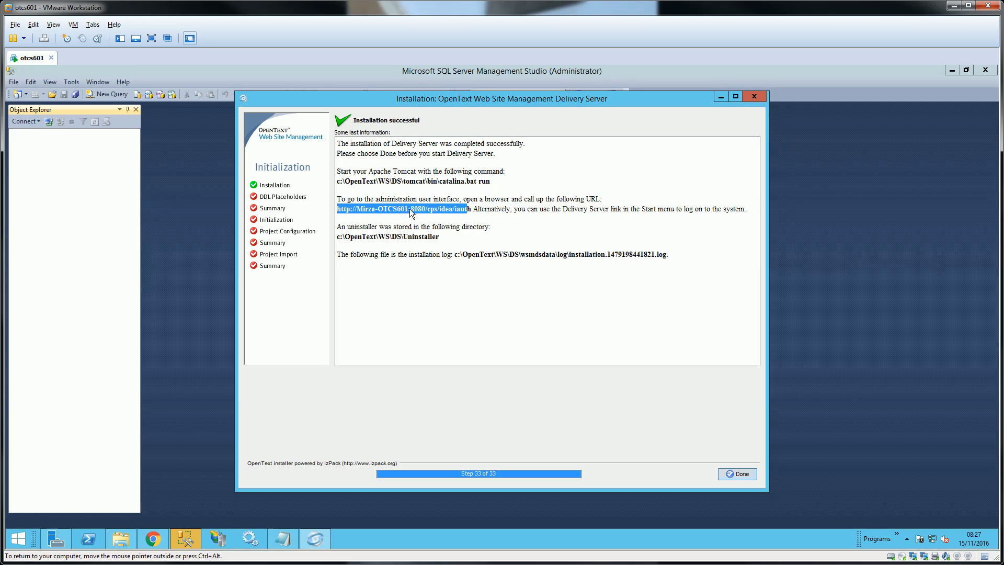
{"action": "left_click", "coordinate": [735, 472]}
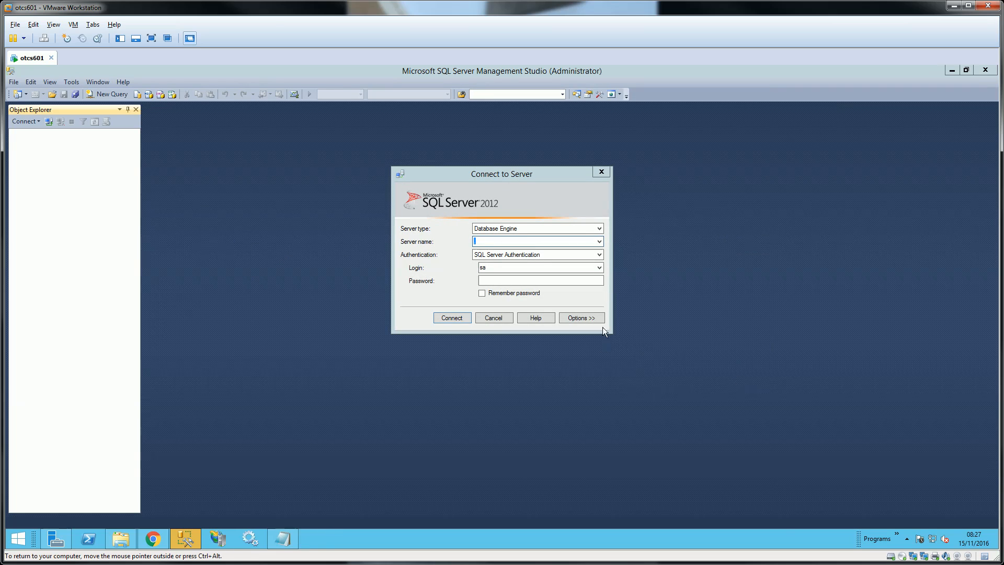
- Dismiss the Connect to Server dialog and minimize Management Studio to reveal the desktop shortcuts
{"action": "left_click", "coordinate": [493, 317]}
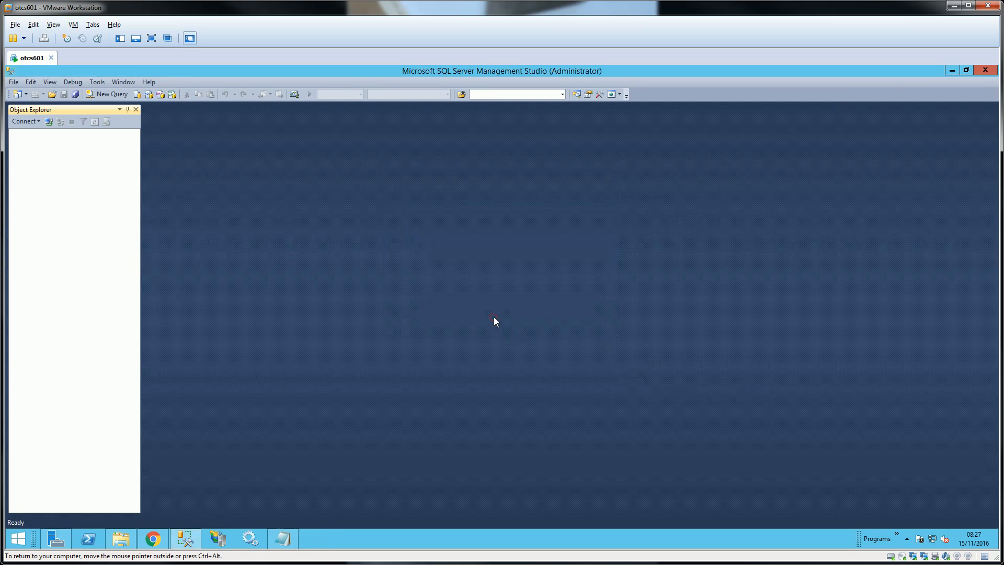
{"action": "left_click", "coordinate": [952, 70]}
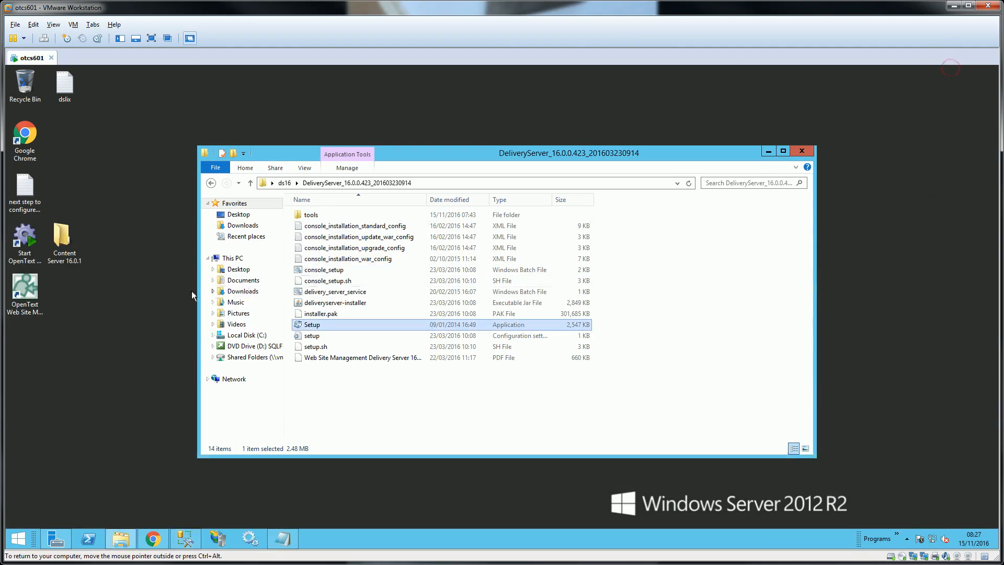
{"action": "left_click", "coordinate": [25, 288]}
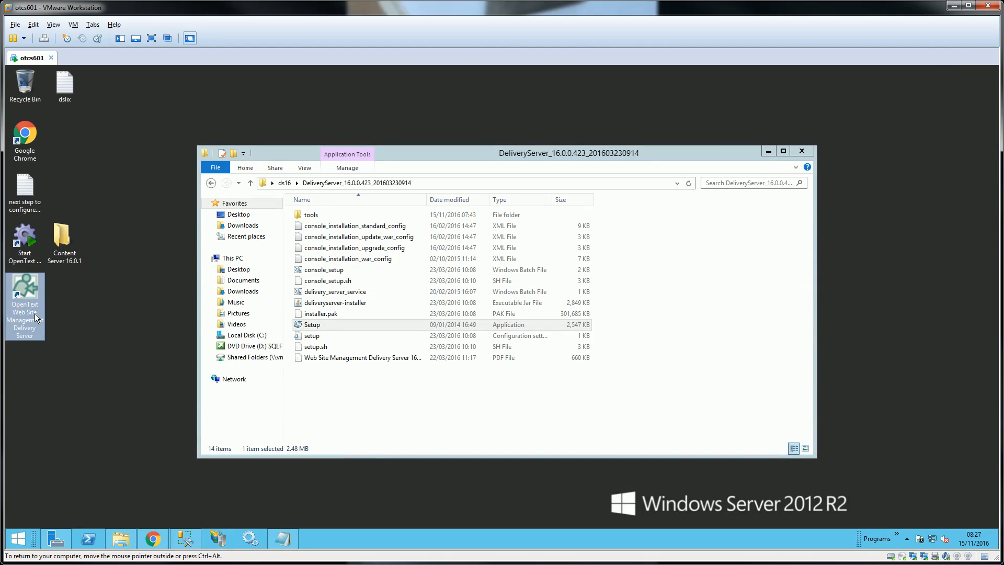
- Launch 'Start OpenText Web Site Management Delivery Server' and enlarge its Tomcat console window
{"action": "left_click", "coordinate": [25, 242]}
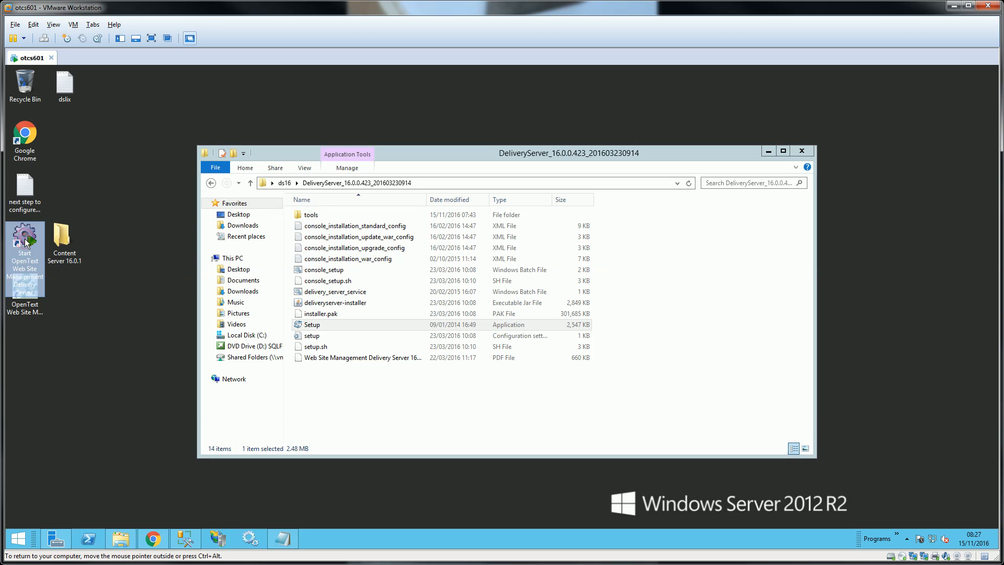
{"action": "double_click", "coordinate": [26, 242]}
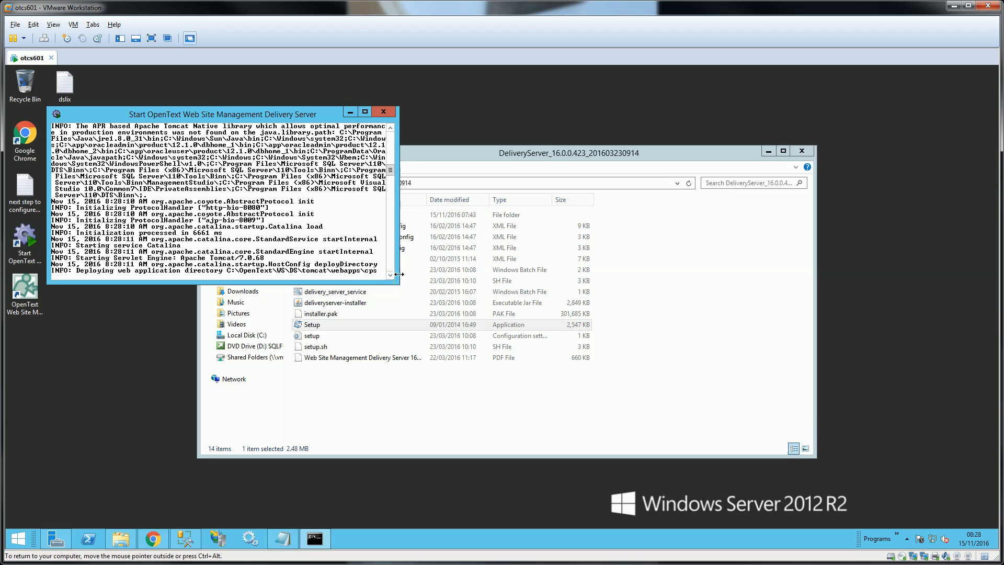
{"action": "left_click_drag", "start_coordinate": [396, 281], "coordinate": [458, 374]}
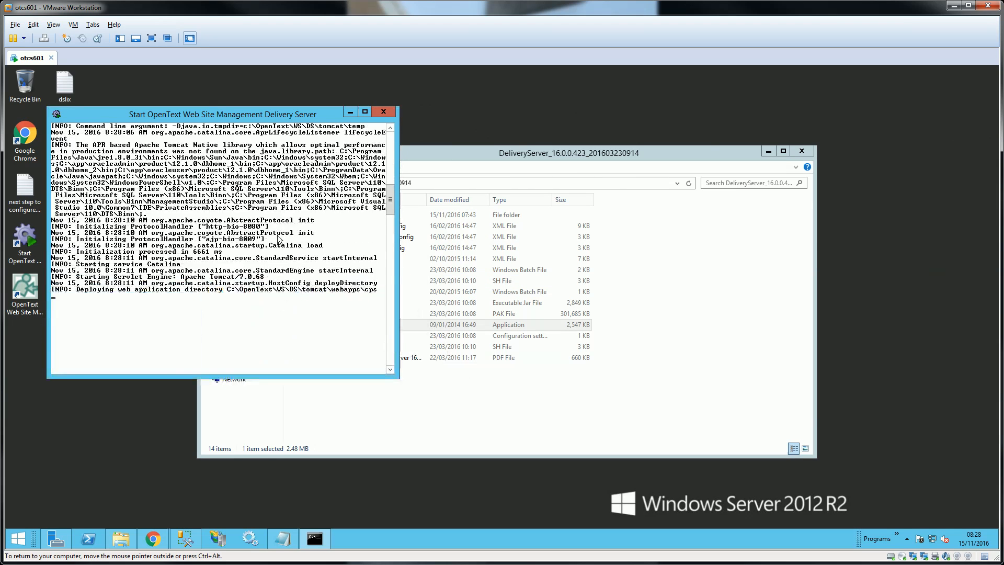
{"action": "left_click_drag", "start_coordinate": [256, 114], "coordinate": [678, 107]}
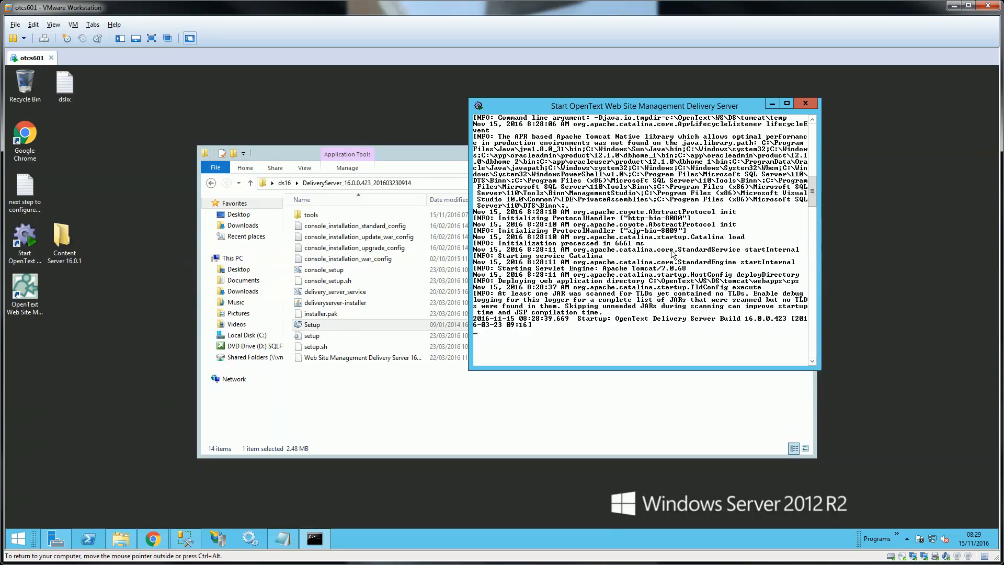
{"action": "left_click", "coordinate": [165, 538]}
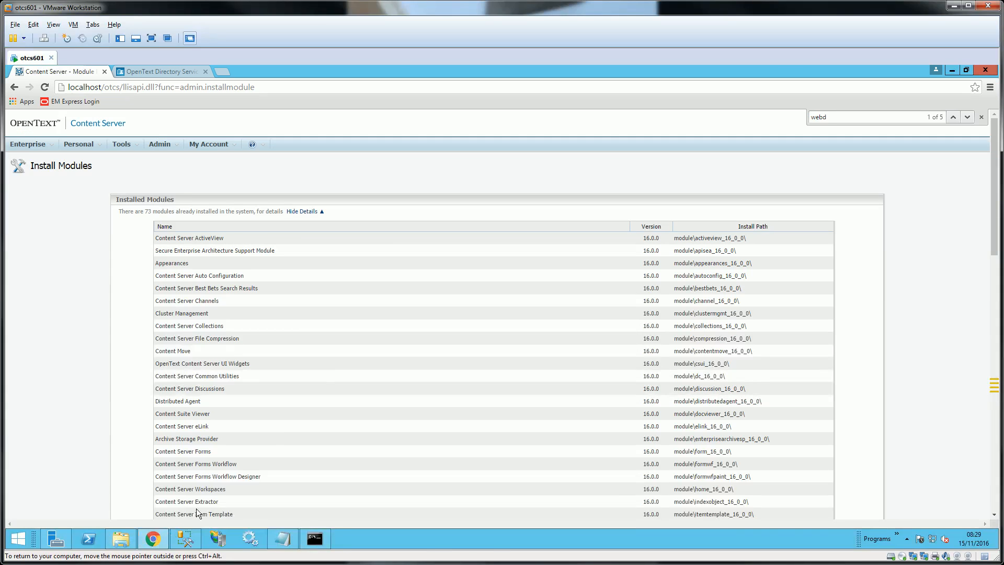
{"action": "left_click", "coordinate": [224, 72]}
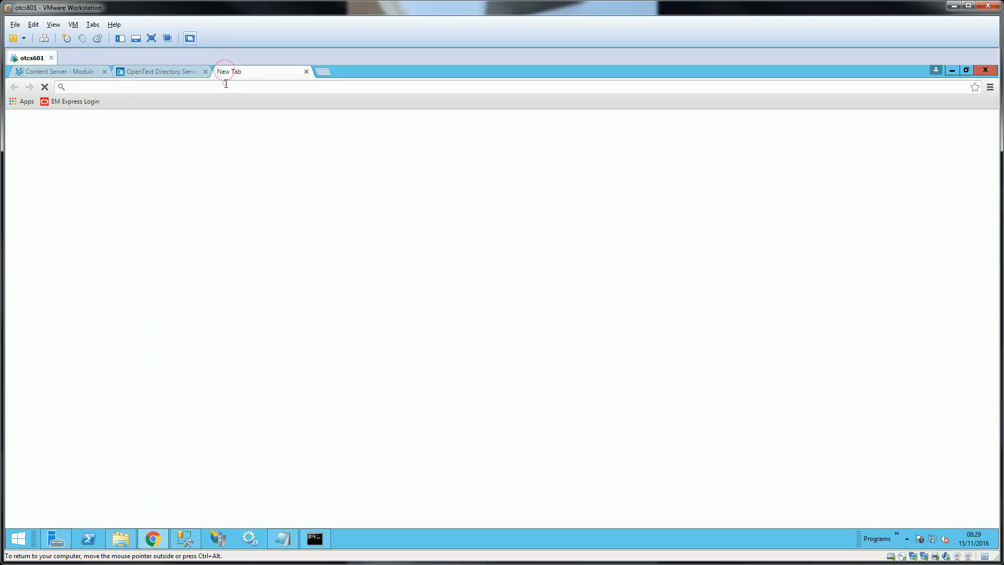
{"action": "right_click", "coordinate": [226, 85]}
{"action": "left_click", "coordinate": [258, 146]}
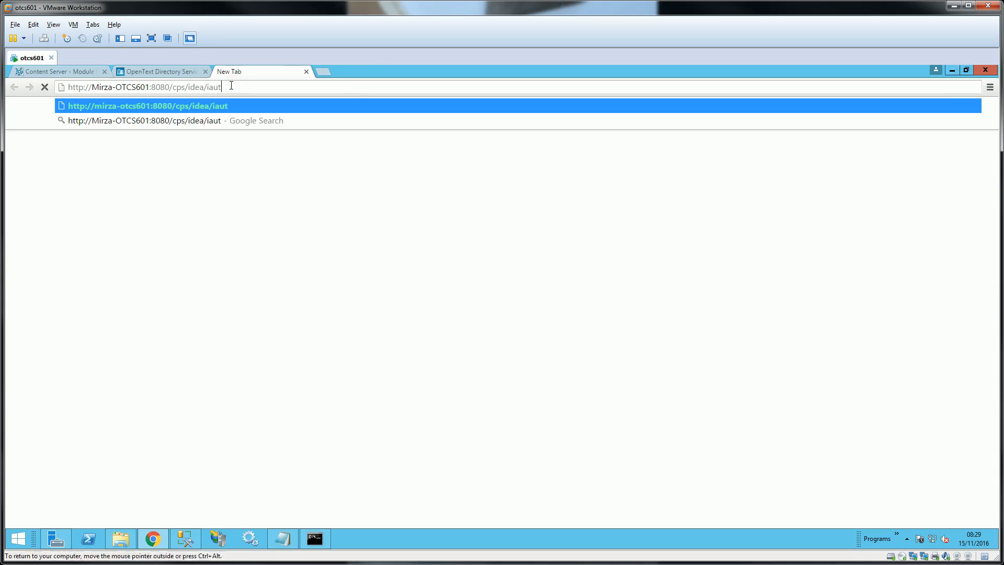
{"action": "type", "text": "h"}
{"action": "key", "text": "Return"}
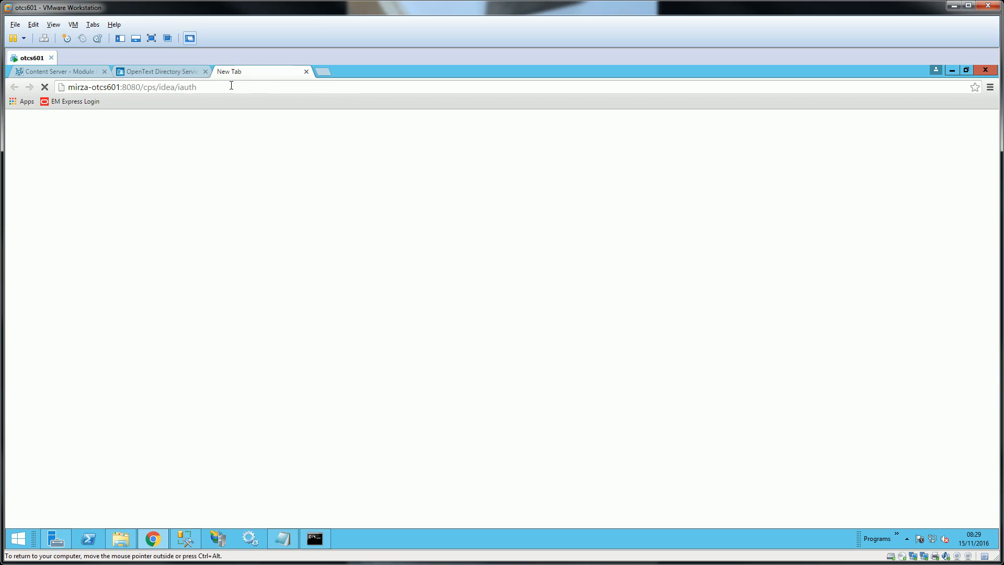
{"action": "left_click", "coordinate": [952, 70]}
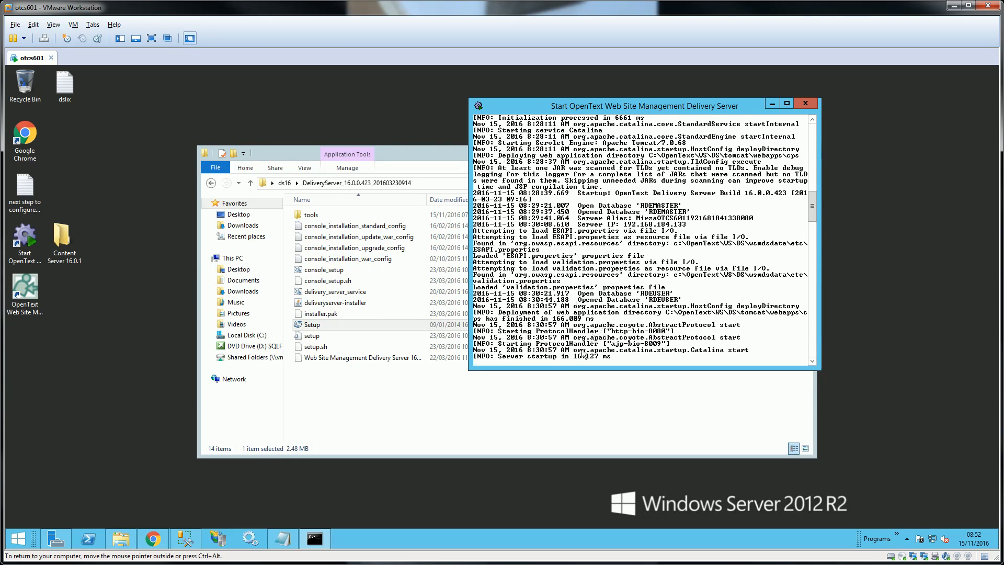
- Log in to the Delivery Server web UI as admin with the administrator password
{"action": "left_click", "coordinate": [153, 538]}
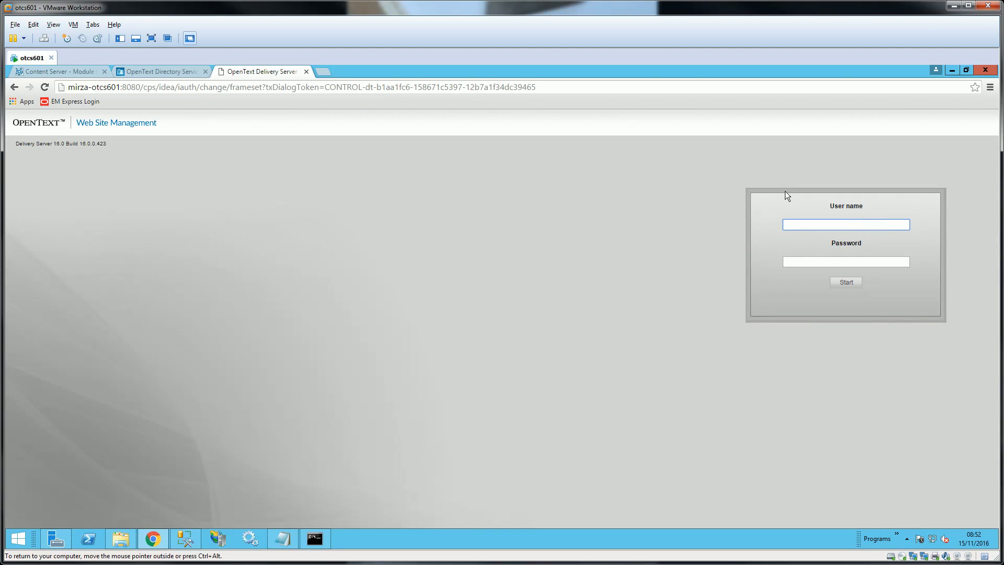
{"action": "left_click", "coordinate": [524, 84]}
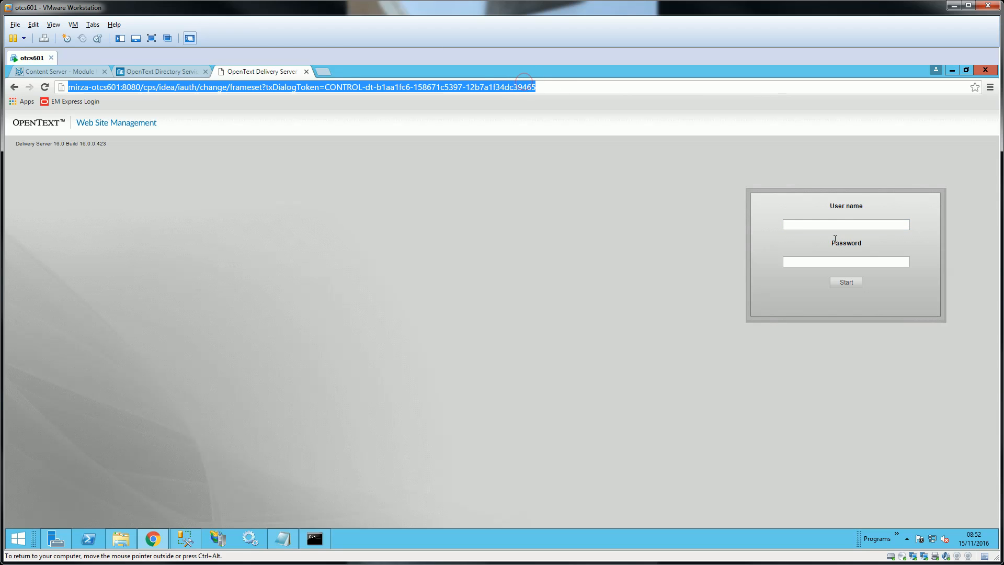
{"action": "left_click", "coordinate": [828, 223]}
{"action": "type", "text": "admin"}
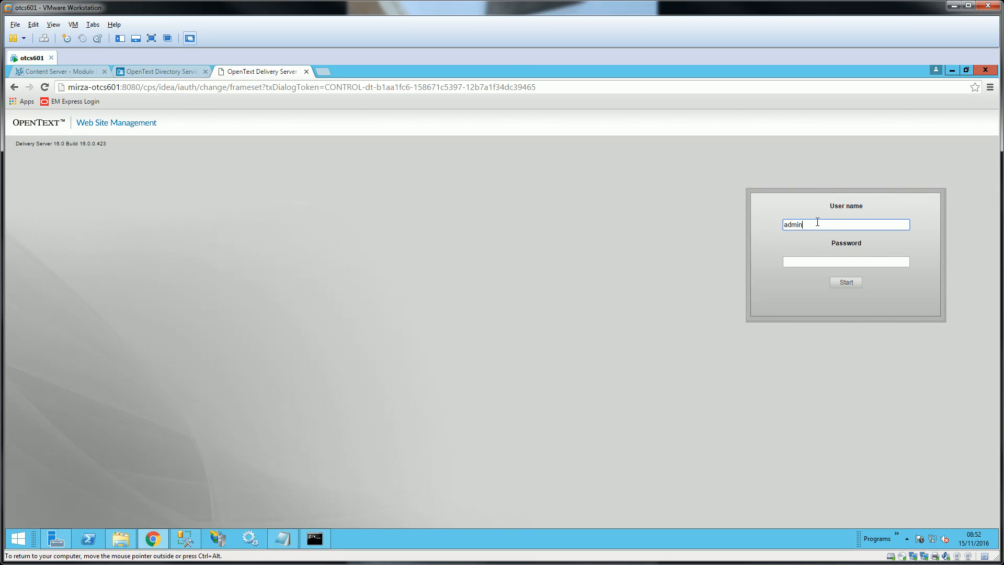
{"action": "key", "text": "Tab"}
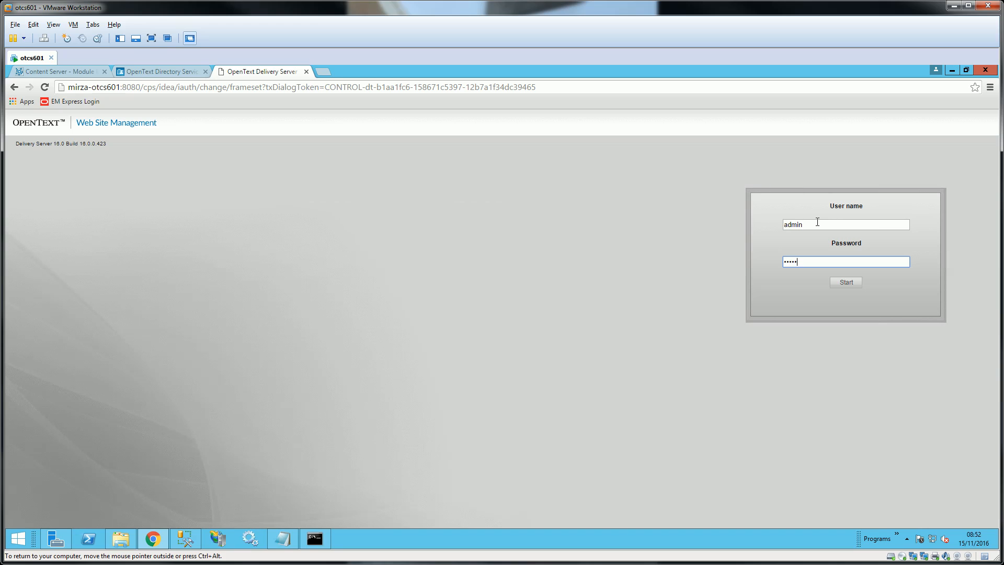
{"action": "key", "text": "Return"}
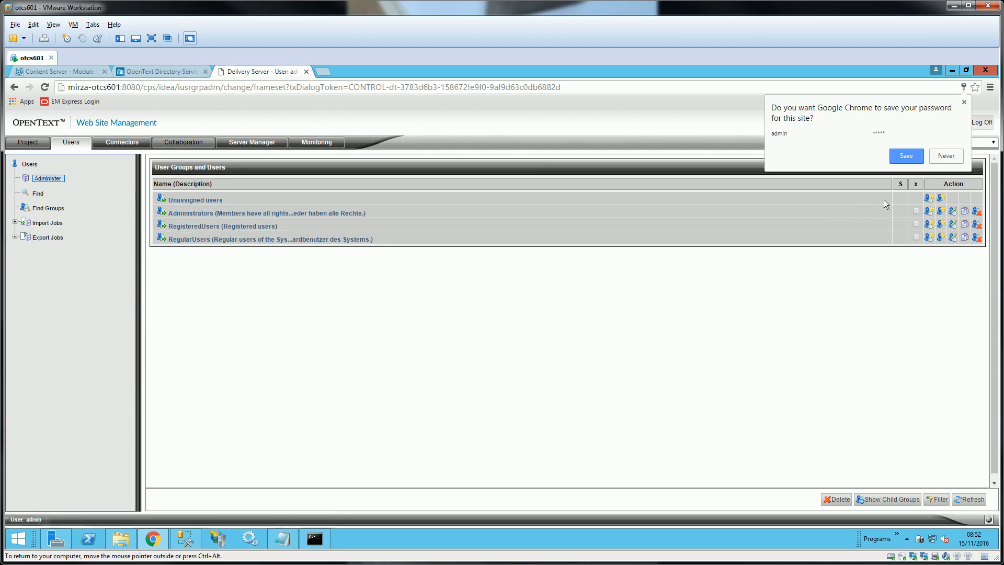
- Decline saving the password, open the OTDS authentication connector list under Connectors, and start a new one
{"action": "left_click", "coordinate": [944, 152]}
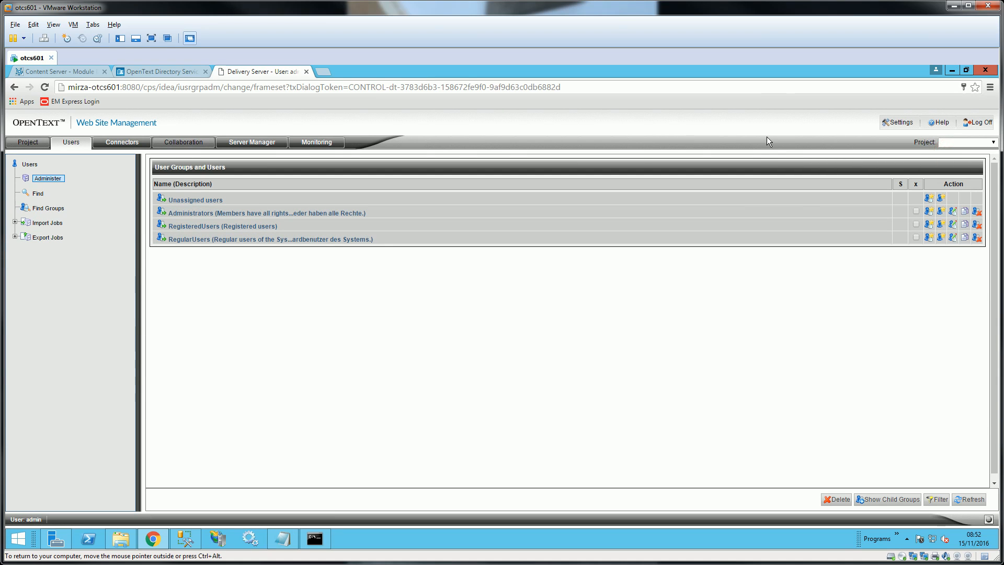
{"action": "left_click", "coordinate": [125, 142]}
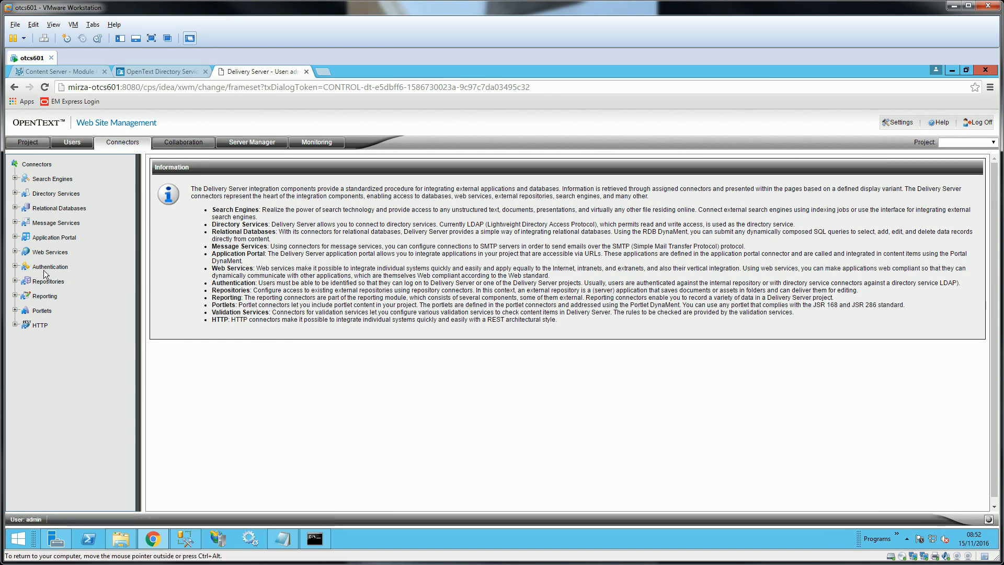
{"action": "left_click", "coordinate": [15, 266]}
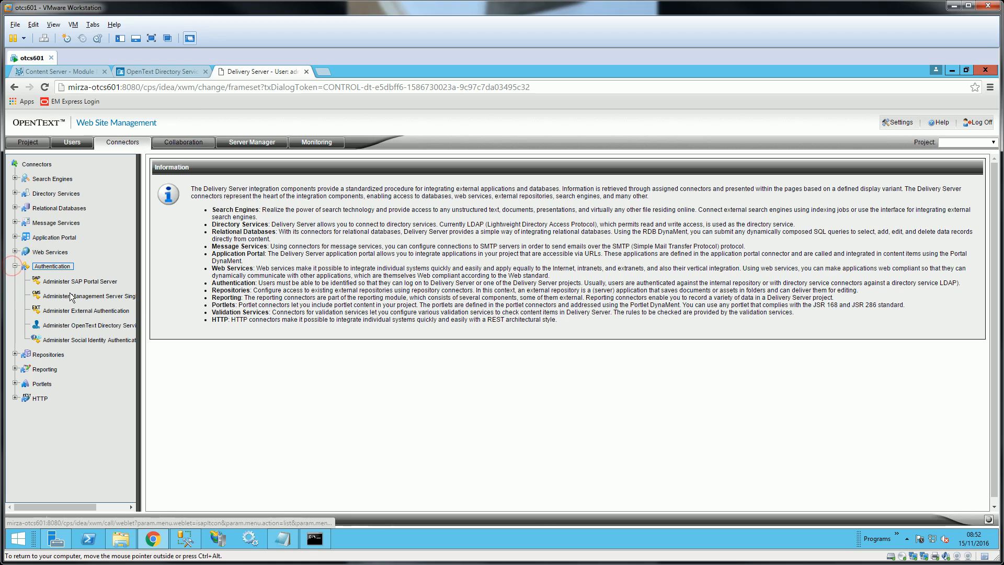
{"action": "left_click", "coordinate": [99, 325]}
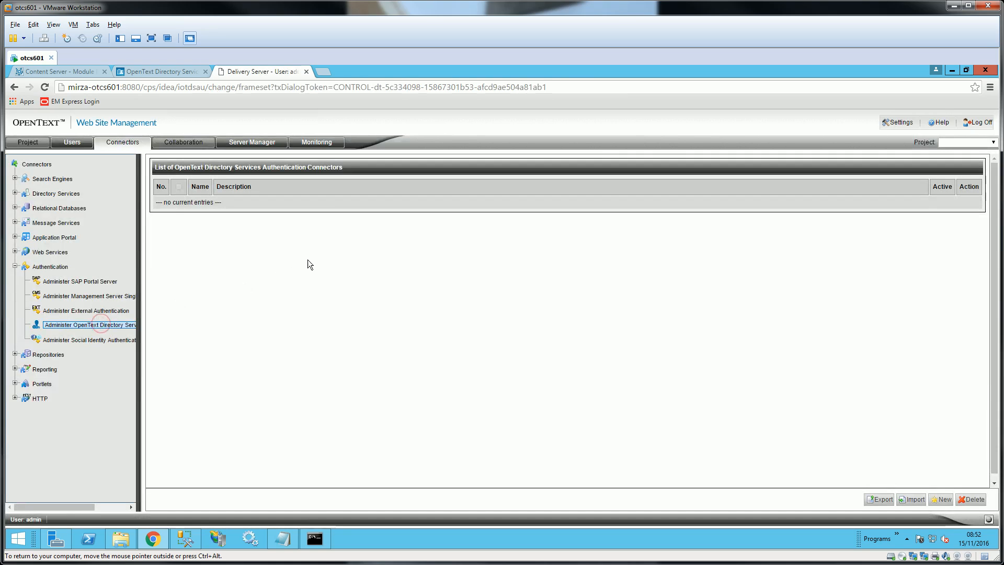
{"action": "left_click", "coordinate": [913, 500]}
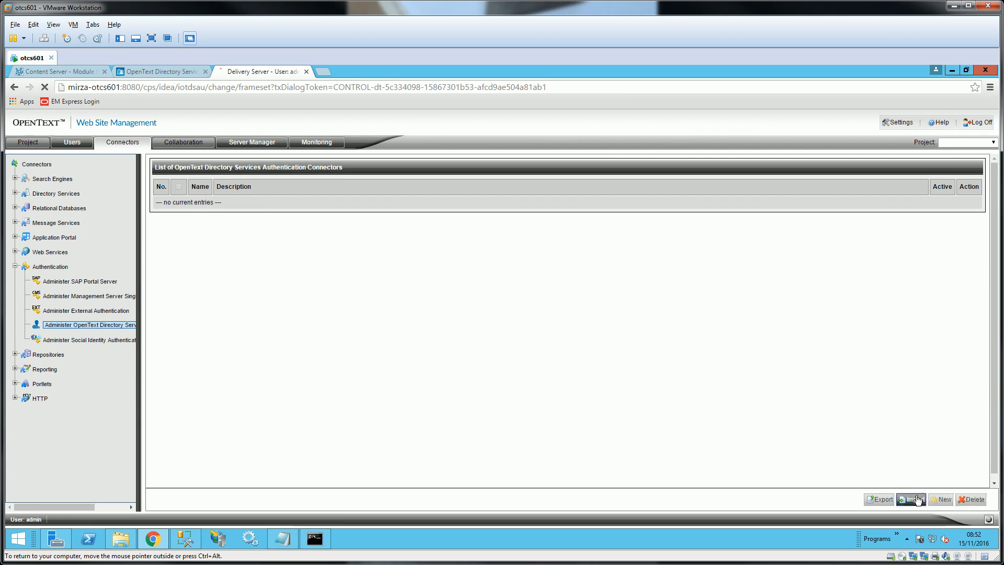
{"action": "left_click", "coordinate": [973, 499]}
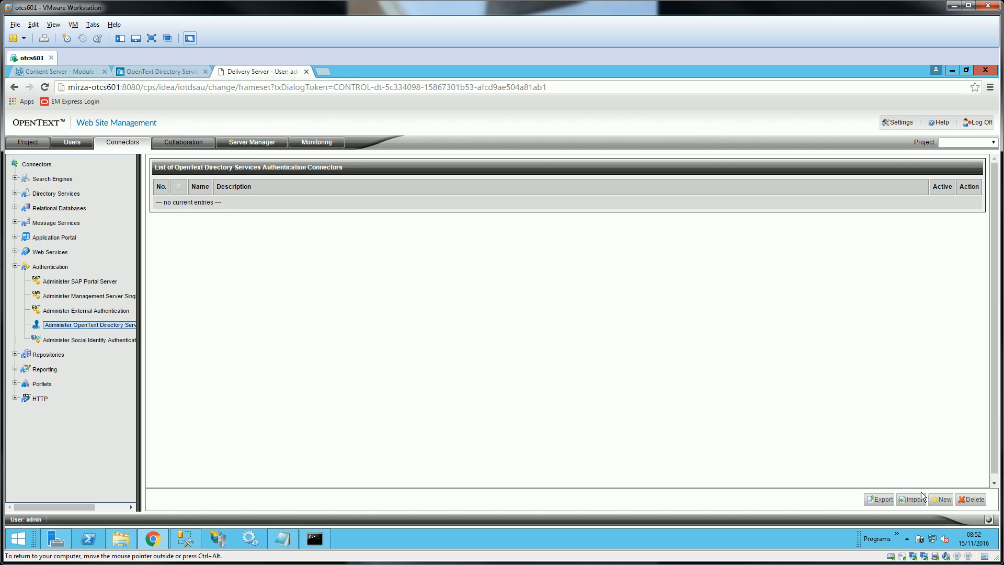
{"action": "left_click", "coordinate": [941, 499]}
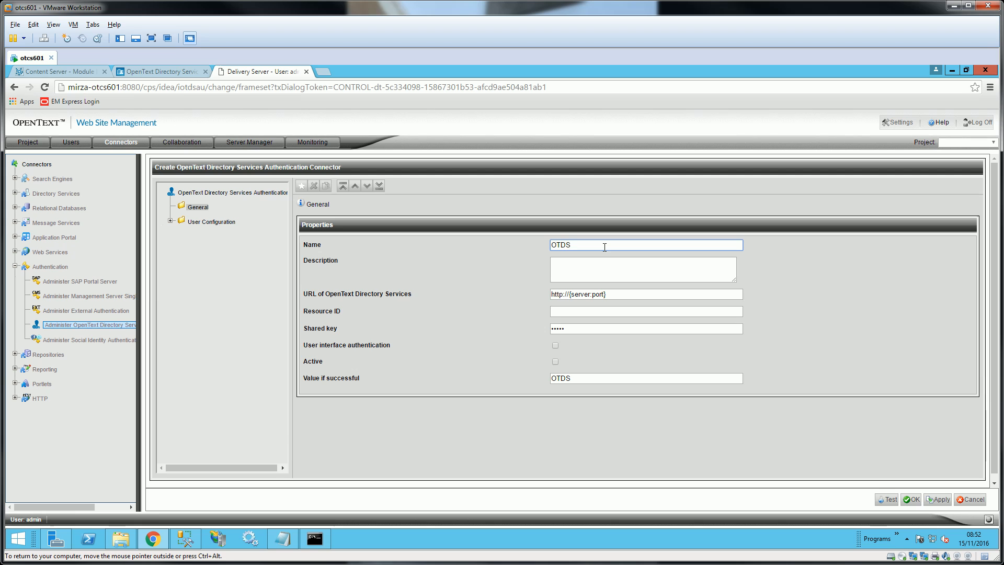
- Replace {server:port} in the connector URL with localhost:8002, after checking OTDS's address and port
{"action": "left_click_drag", "start_coordinate": [617, 293], "coordinate": [572, 296]}
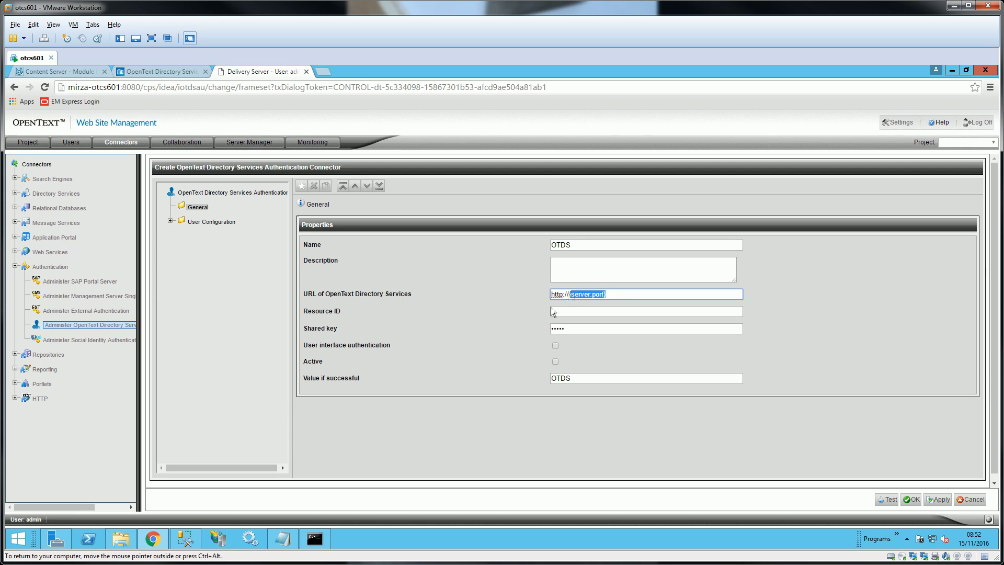
{"action": "left_click", "coordinate": [159, 70]}
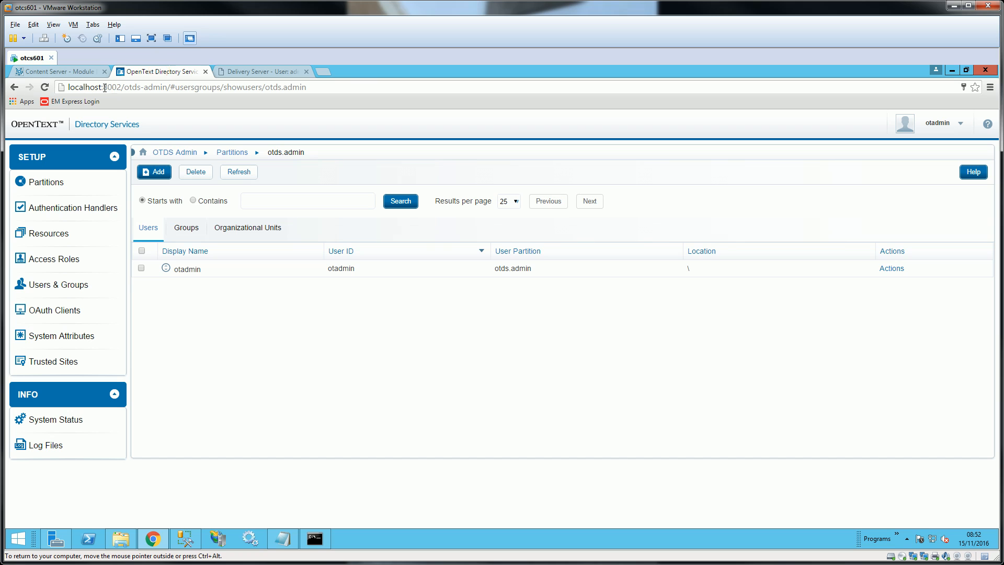
{"action": "left_click", "coordinate": [71, 71]}
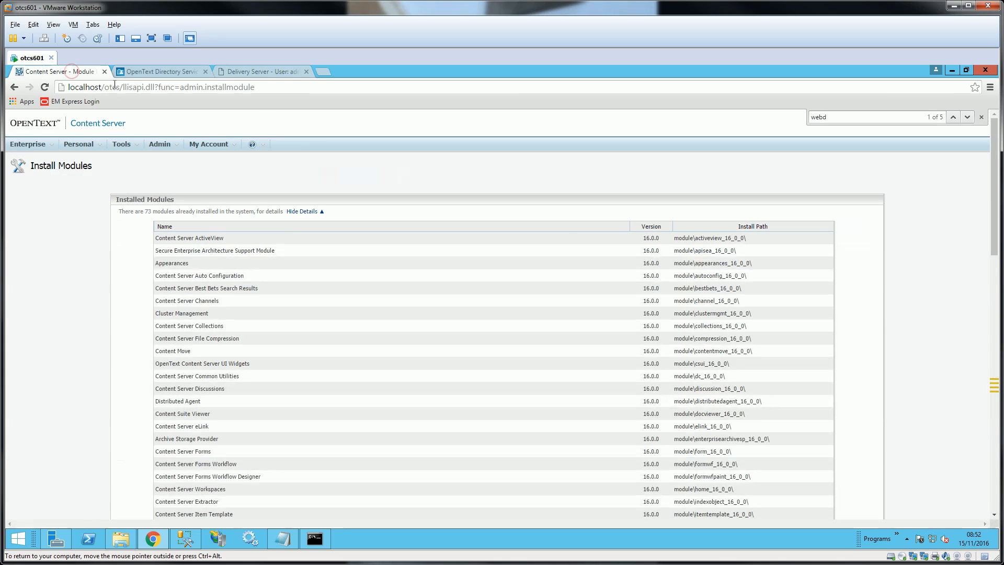
{"action": "left_click", "coordinate": [185, 71]}
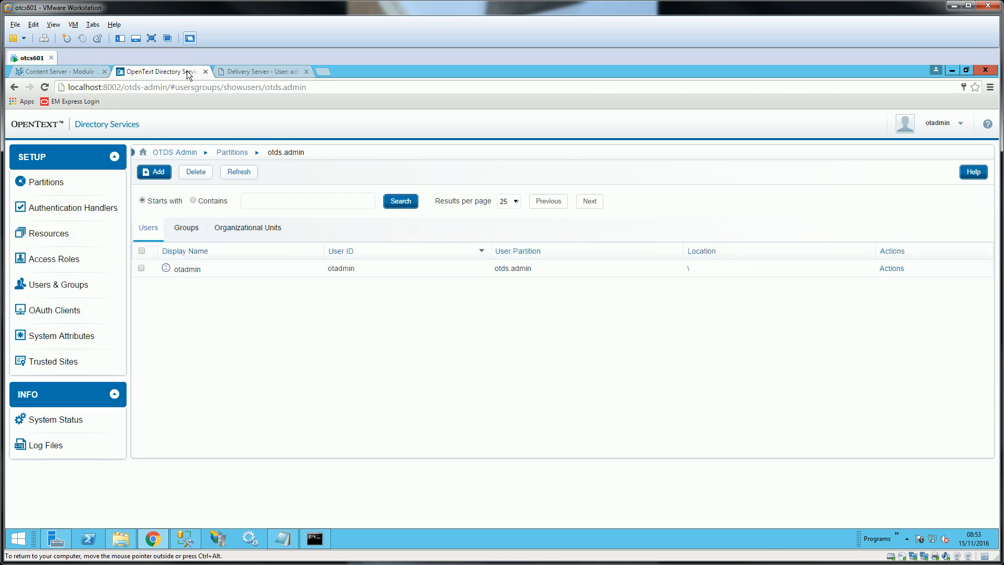
{"action": "left_click", "coordinate": [258, 71]}
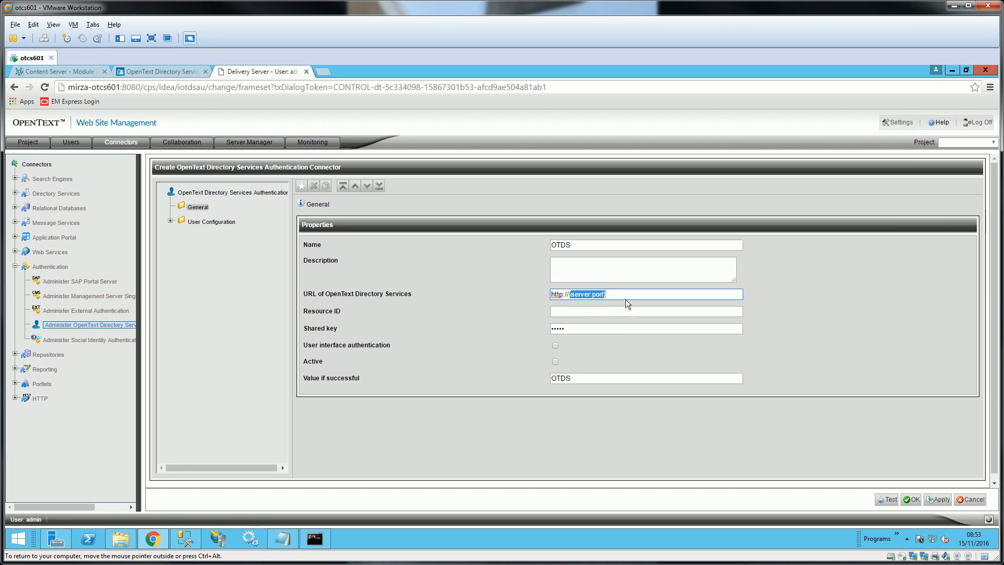
{"action": "key", "text": "BackSpace"}
{"action": "key", "text": "BackSpace"}
{"action": "type", "text": "localhost:"}
{"action": "left_click", "coordinate": [153, 73]}
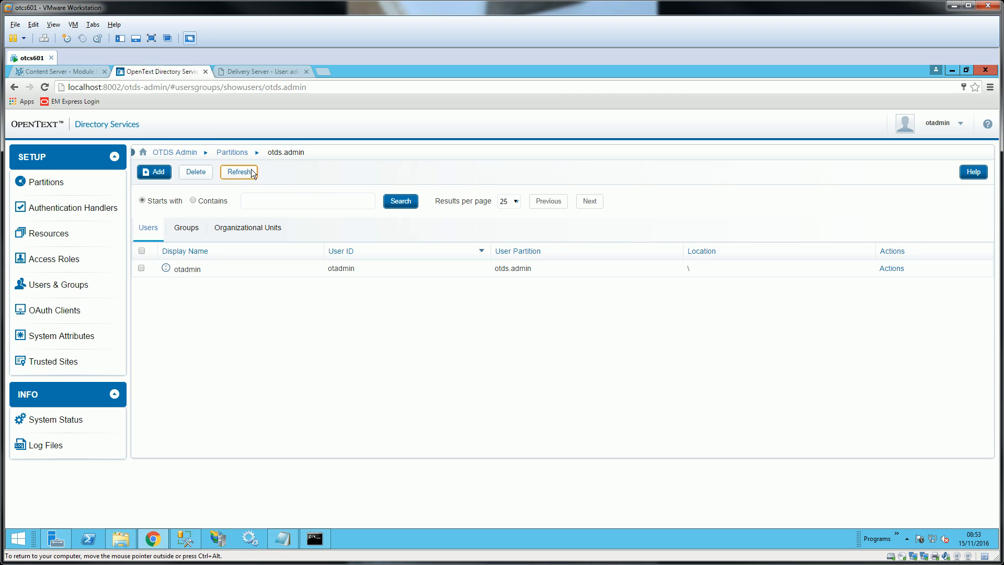
{"action": "left_click", "coordinate": [243, 71]}
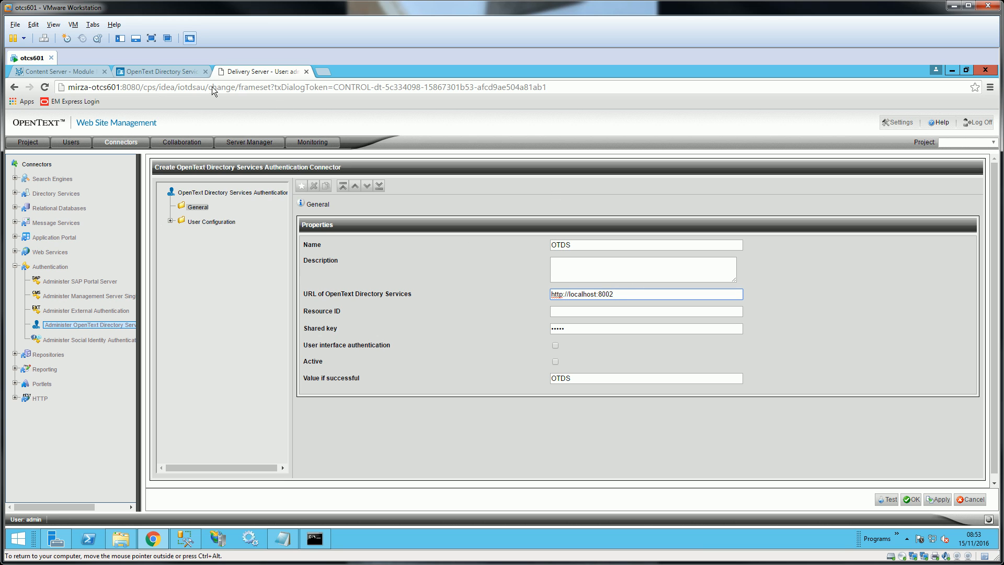
{"action": "left_click", "coordinate": [162, 71]}
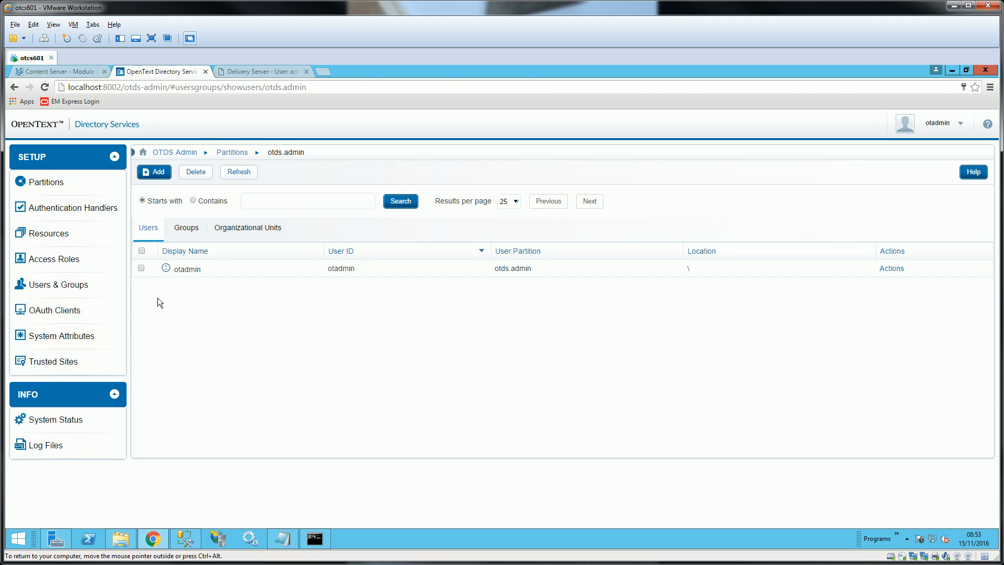
- Add and save a new OTDS resource named 'Delivery Server'
{"action": "left_click", "coordinate": [61, 239]}
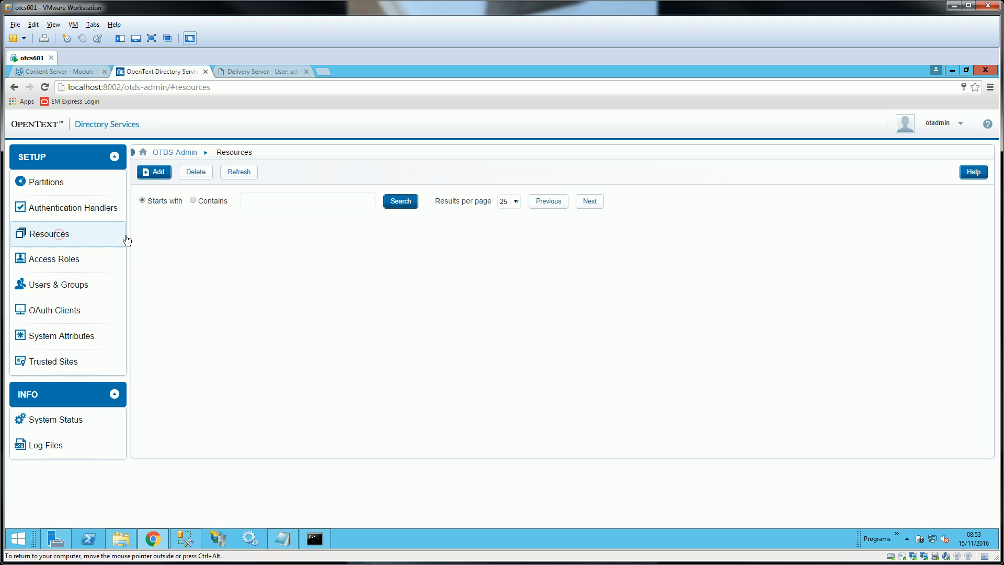
{"action": "left_click", "coordinate": [158, 173]}
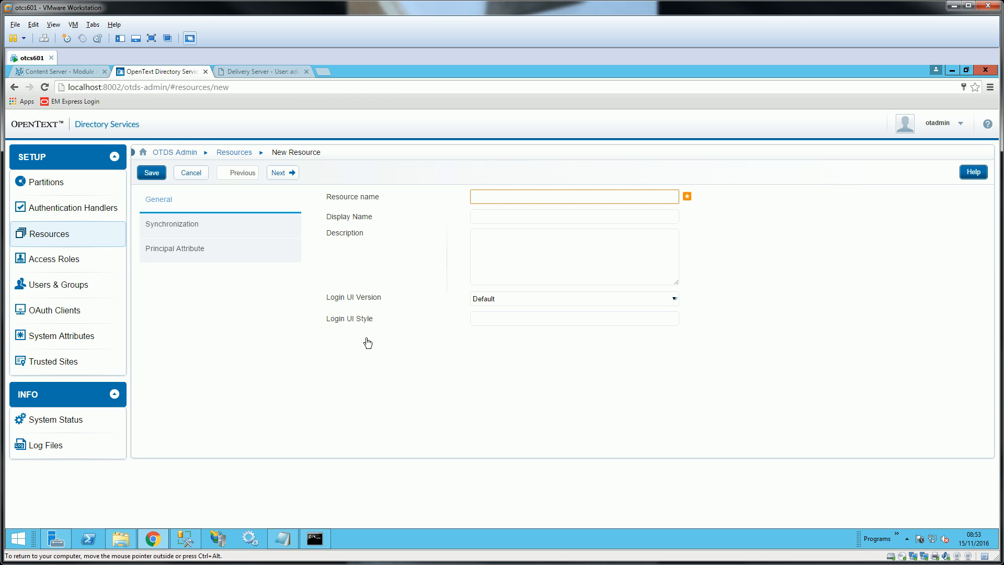
{"action": "type", "text": "Deliv"}
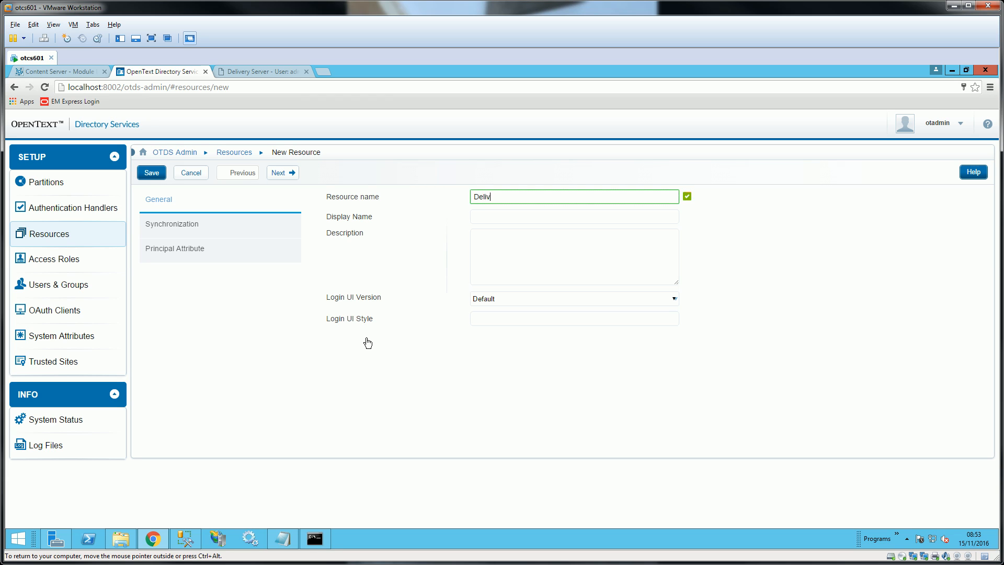
{"action": "type", "text": "ery Server"}
{"action": "left_click", "coordinate": [152, 173]}
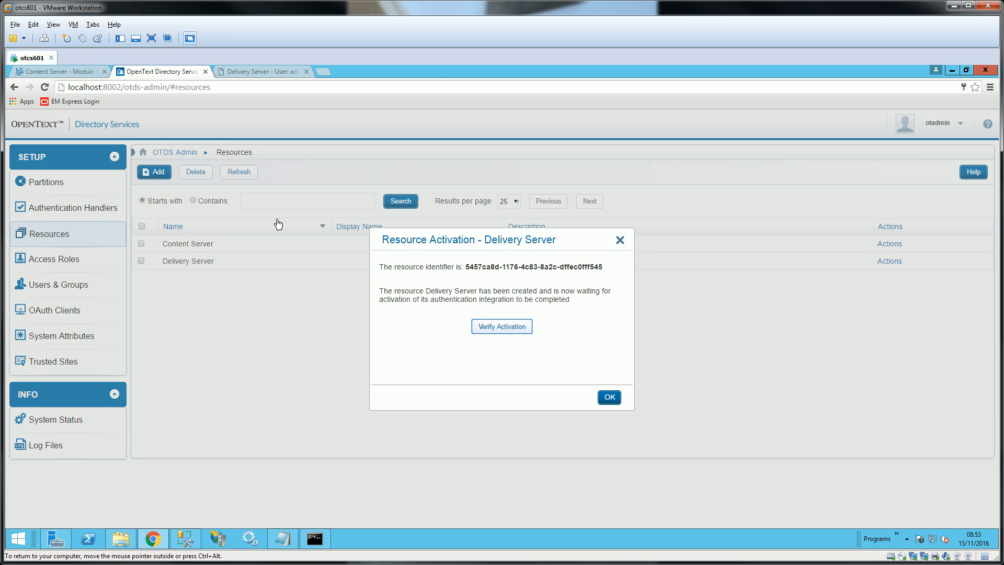
- Copy the new Delivery Server resource identifier
{"action": "double_click", "coordinate": [587, 268]}
{"action": "left_click_drag", "start_coordinate": [466, 267], "coordinate": [607, 276]}
{"action": "right_click", "coordinate": [584, 269]}
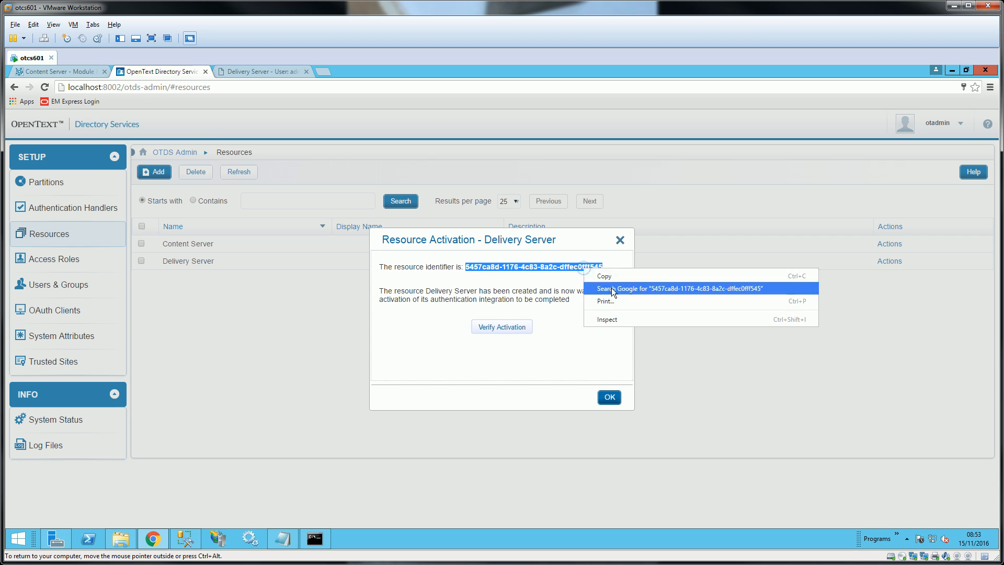
{"action": "left_click", "coordinate": [613, 276]}
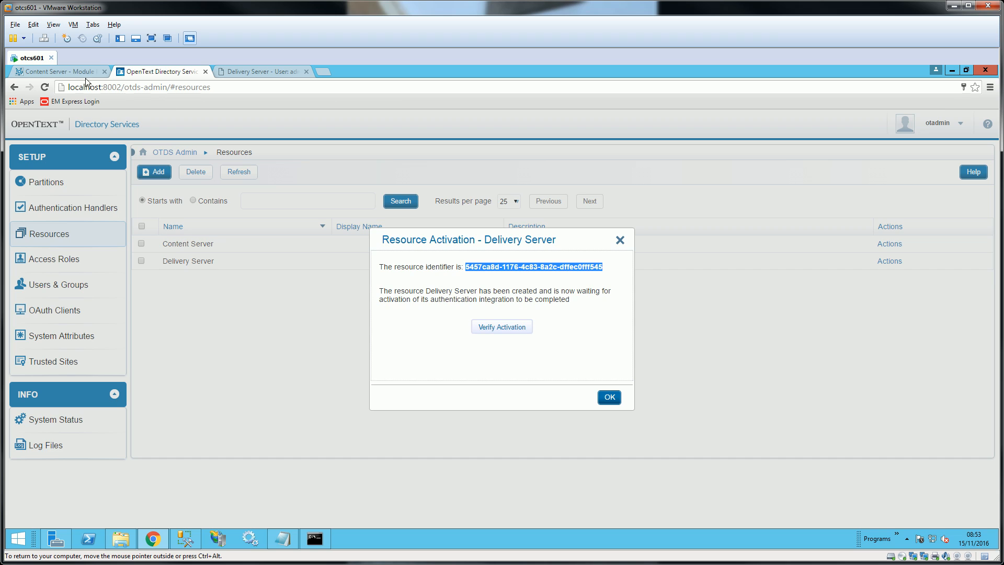
{"action": "left_click", "coordinate": [62, 73]}
{"action": "left_click", "coordinate": [162, 73]}
- Save the OTDS connector with the pasted Resource ID, empty Shared key, and interface authentication and Active enabled
{"action": "left_click", "coordinate": [271, 72]}
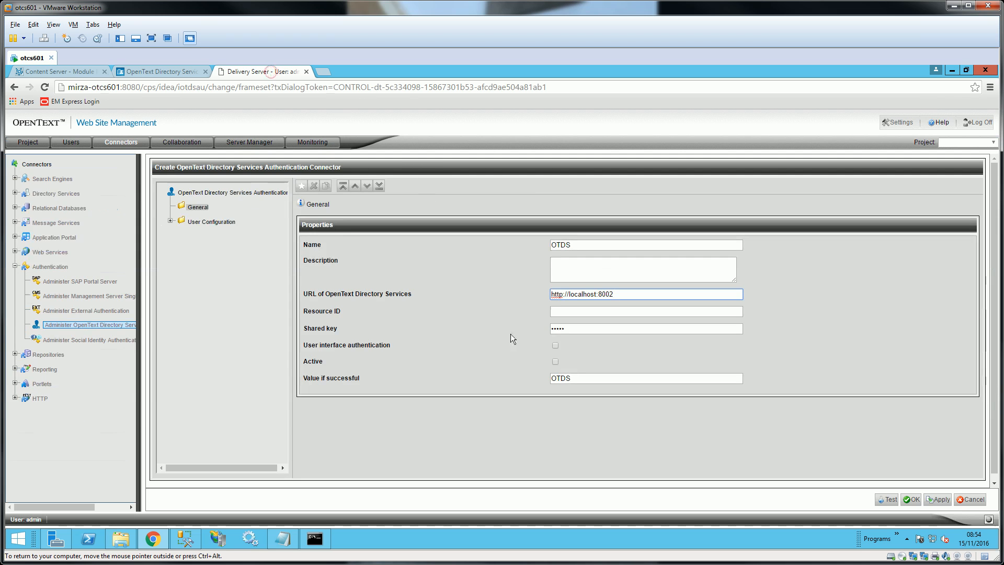
{"action": "left_click", "coordinate": [588, 310]}
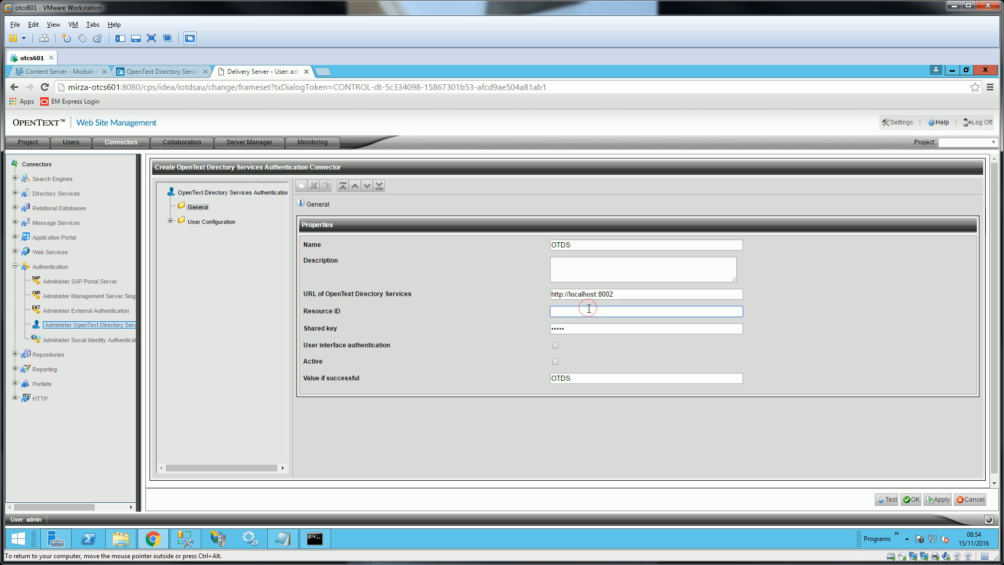
{"action": "key", "text": "ctrl+v"}
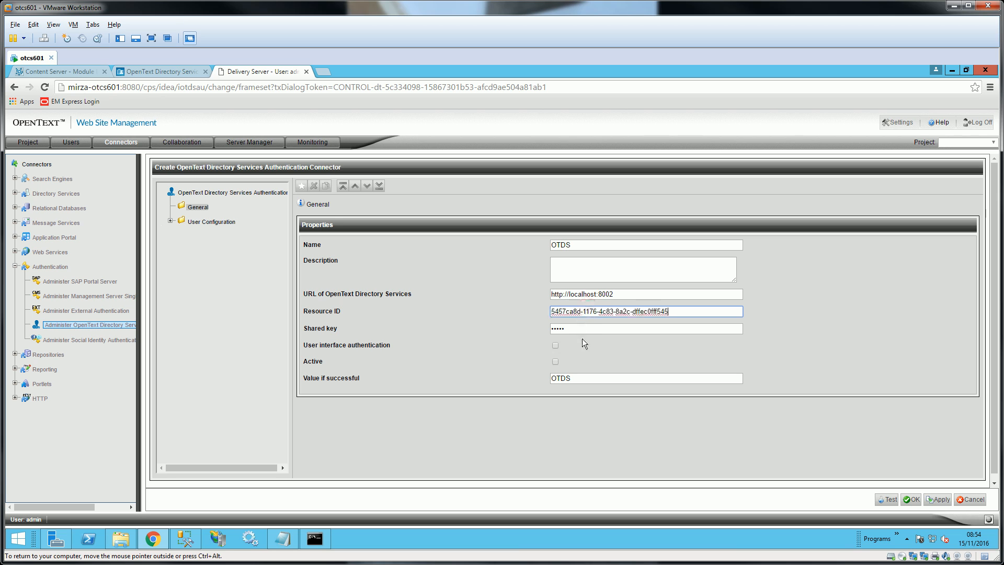
{"action": "left_click", "coordinate": [582, 328]}
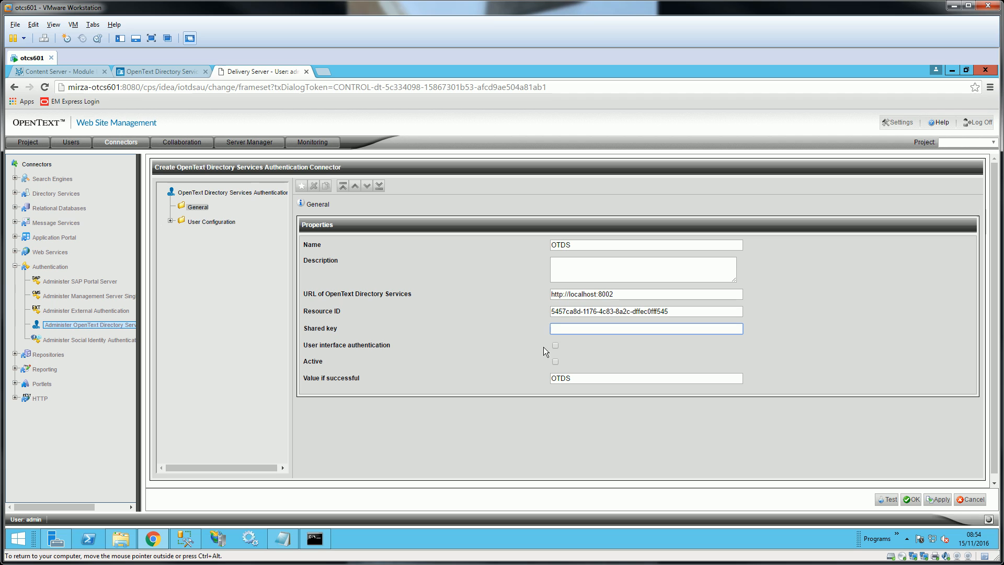
{"action": "left_click", "coordinate": [556, 362]}
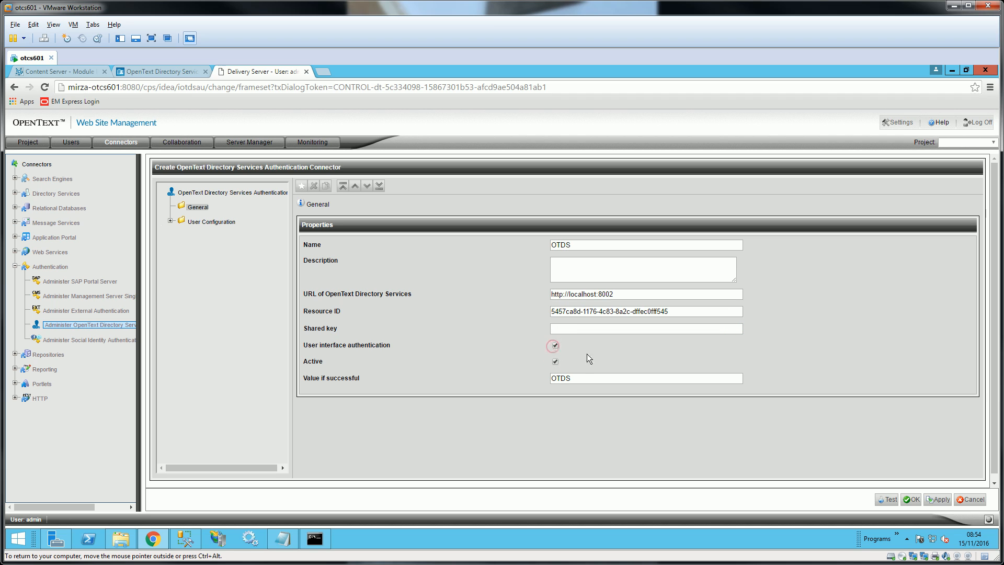
{"action": "left_click", "coordinate": [170, 221]}
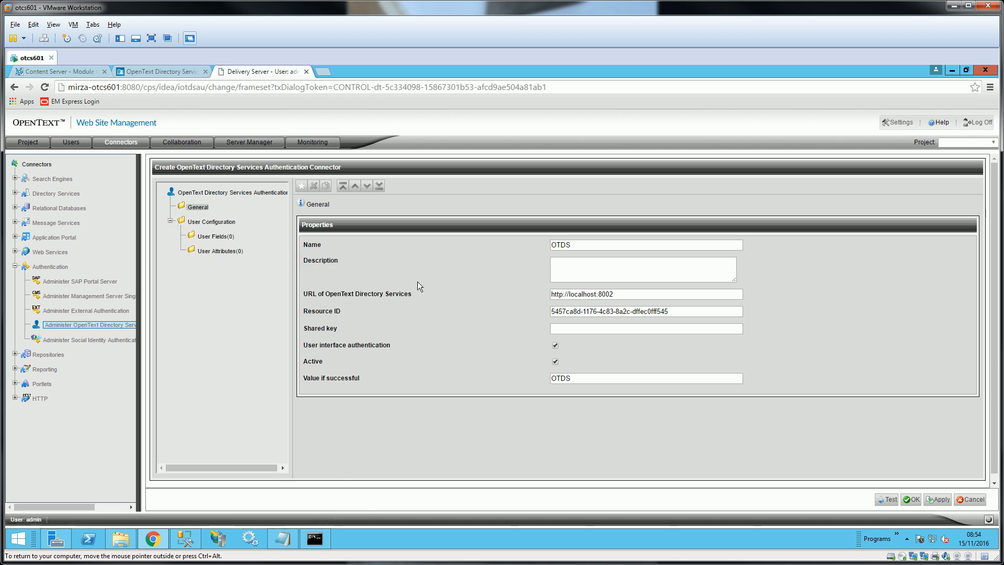
{"action": "left_click", "coordinate": [911, 500]}
{"action": "left_click", "coordinate": [930, 499]}
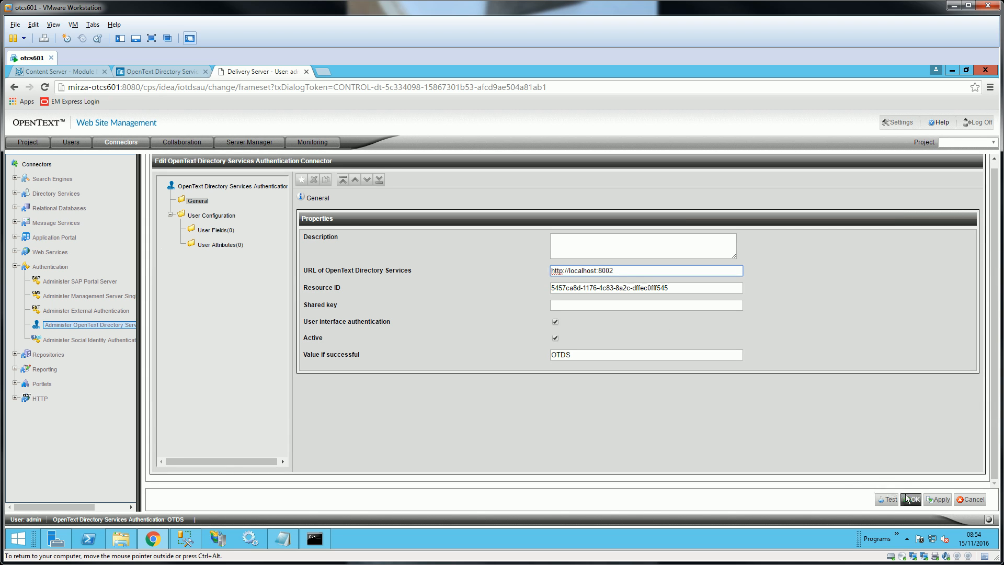
{"action": "left_click", "coordinate": [177, 72]}
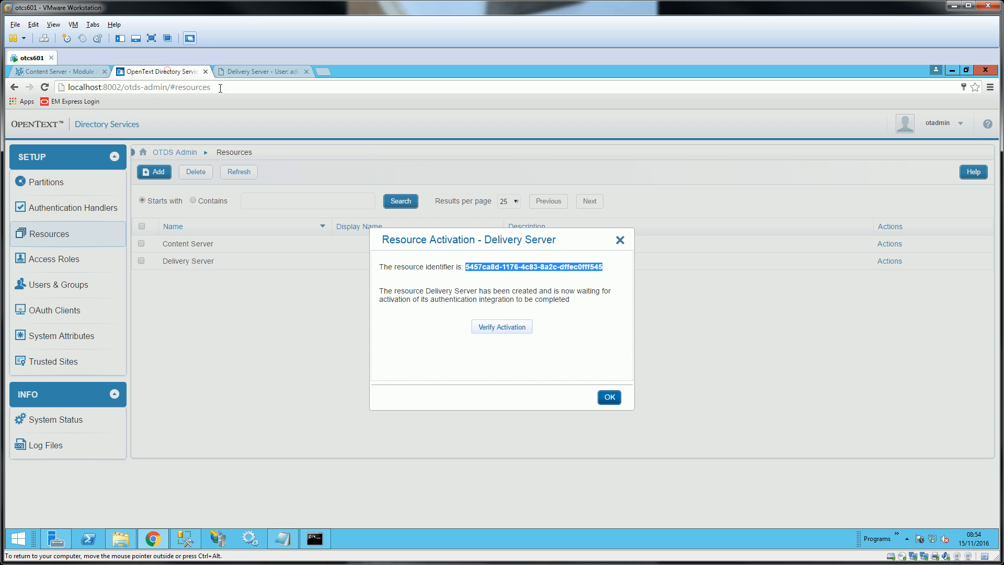
- Acknowledge the Delivery Server resource activation notice in OTDS and return to the connector form
{"action": "left_click", "coordinate": [512, 331]}
{"action": "left_click", "coordinate": [505, 330]}
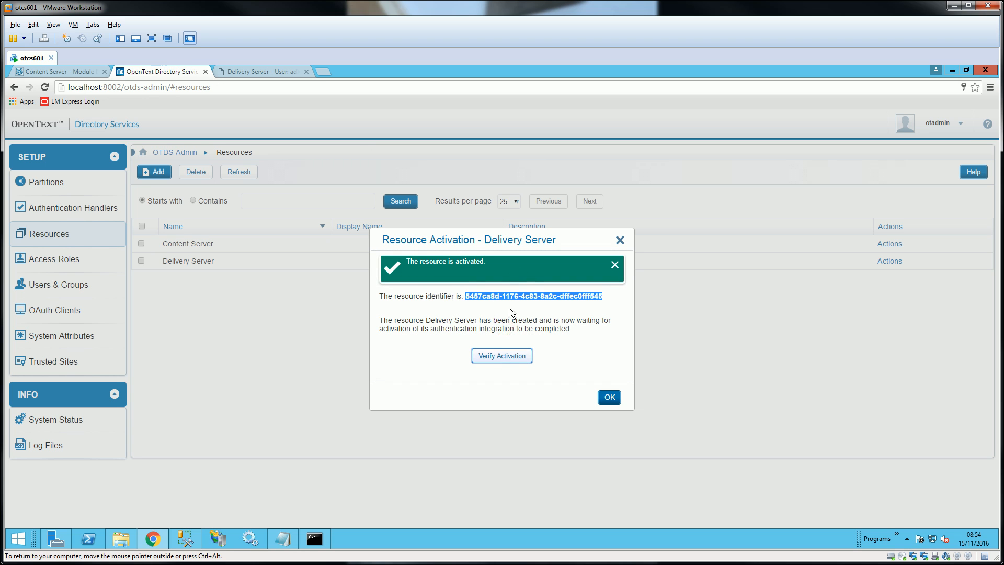
{"action": "left_click", "coordinate": [607, 398]}
{"action": "left_click", "coordinate": [264, 71]}
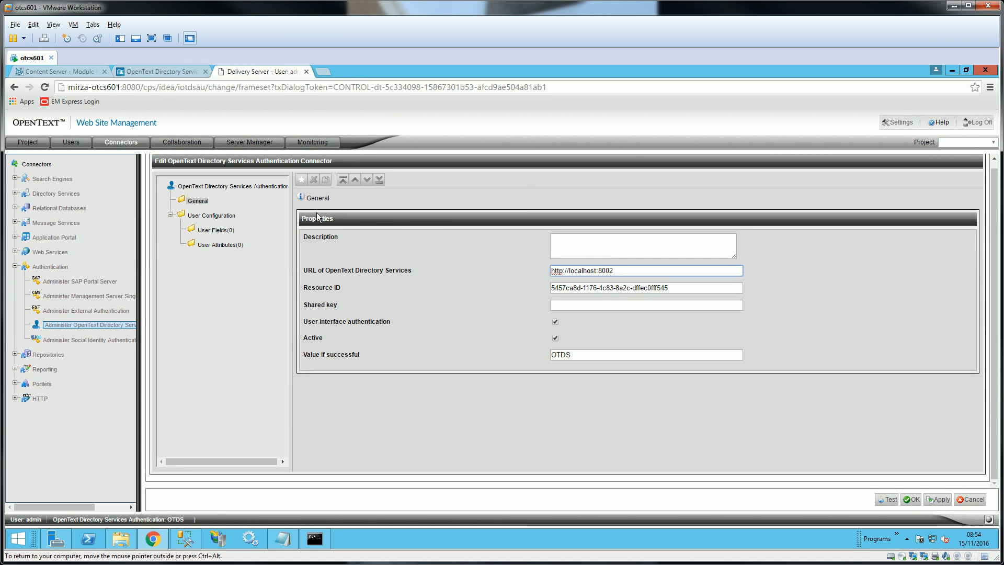
- Test the OTDS authentication connector, accept the OK result, and save the connector
{"action": "left_click", "coordinate": [887, 499]}
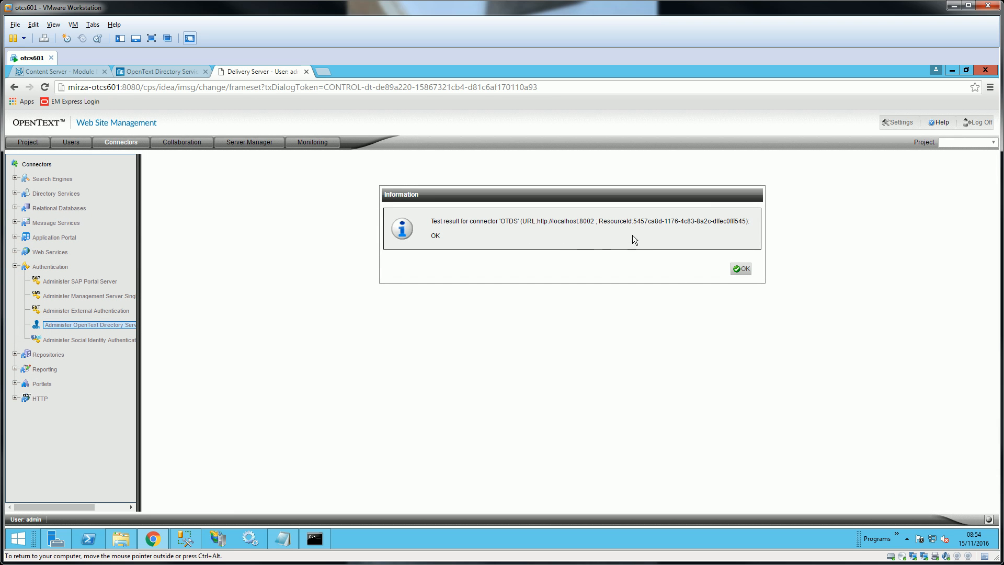
{"action": "left_click", "coordinate": [740, 269]}
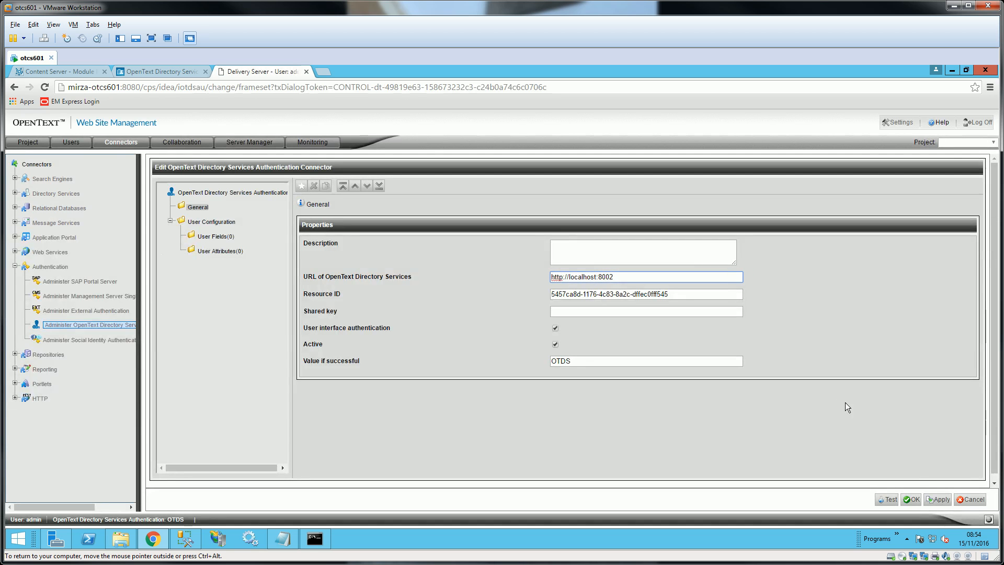
{"action": "left_click", "coordinate": [913, 499]}
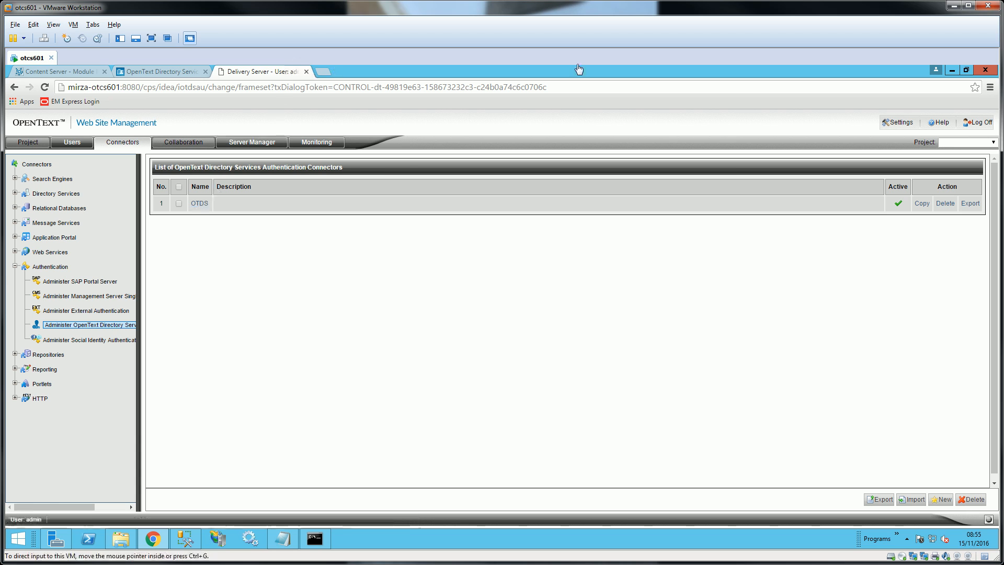
- Log off Delivery Server and attempt an admin sign-in on OTDS, which reports invalid credentials
{"action": "left_click", "coordinate": [978, 123]}
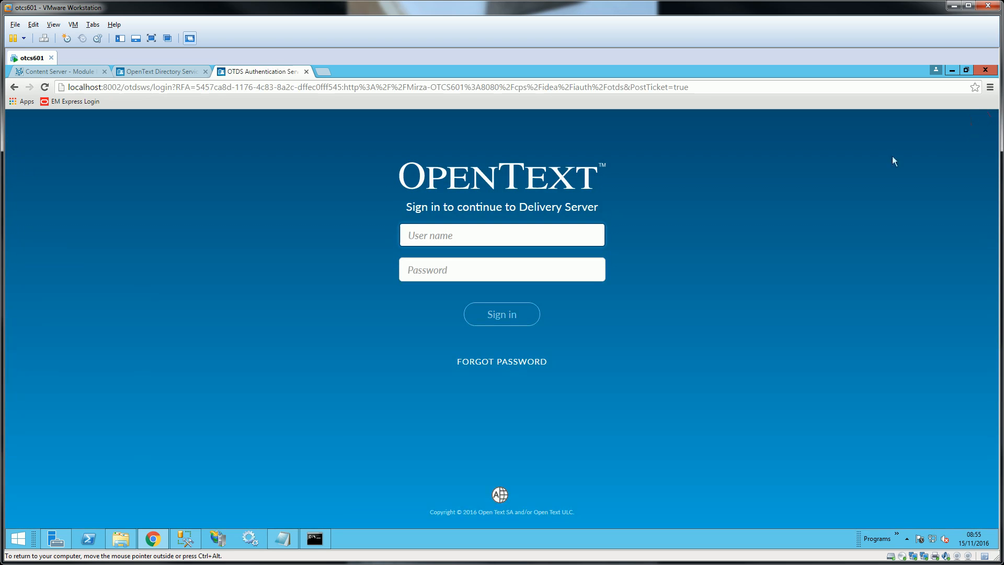
{"action": "left_click_drag", "start_coordinate": [566, 364], "coordinate": [407, 174]}
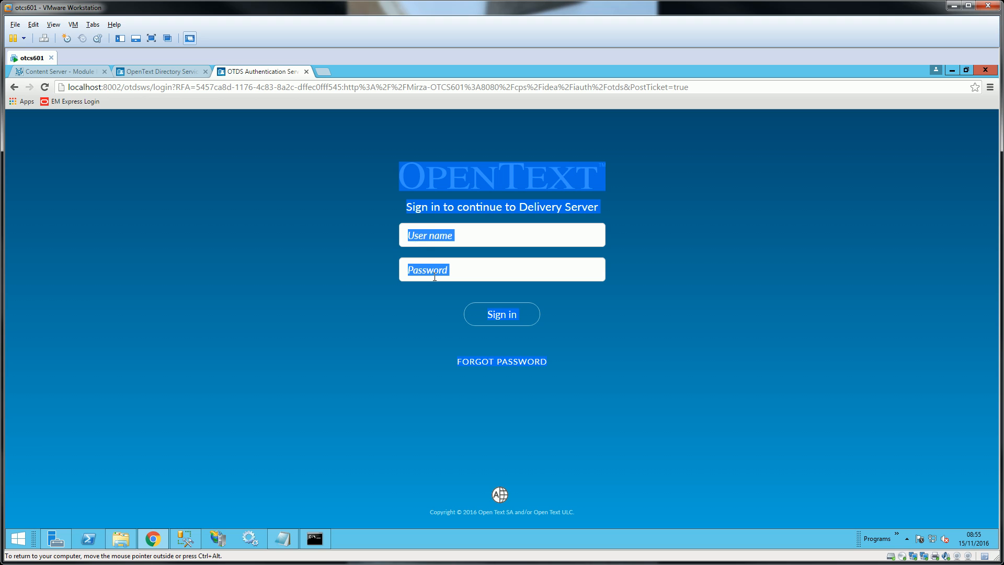
{"action": "left_click", "coordinate": [448, 232]}
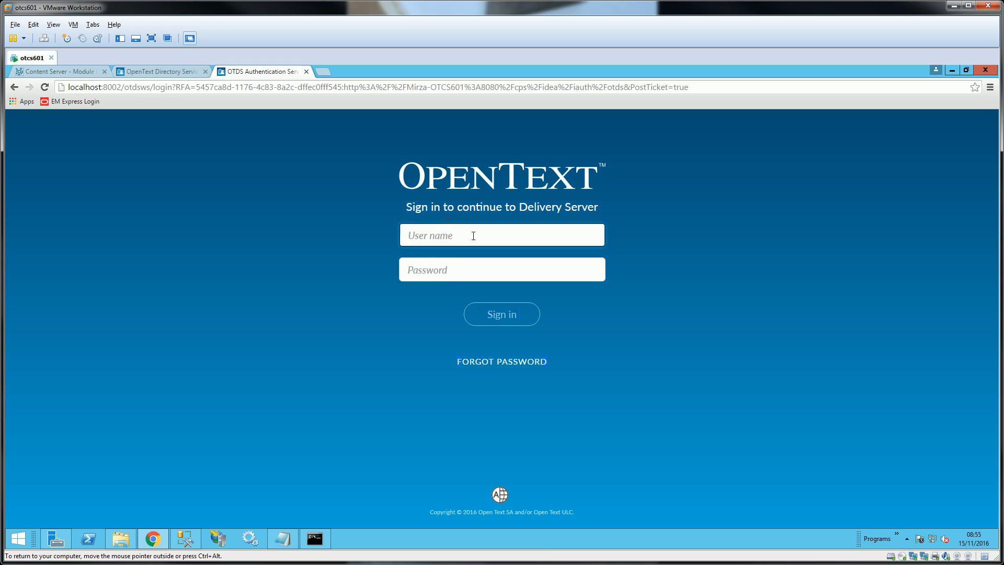
{"action": "type", "text": "admin"}
{"action": "key", "text": "Tab"}
{"action": "type", "text": "•••••"}
{"action": "key", "text": "Return"}
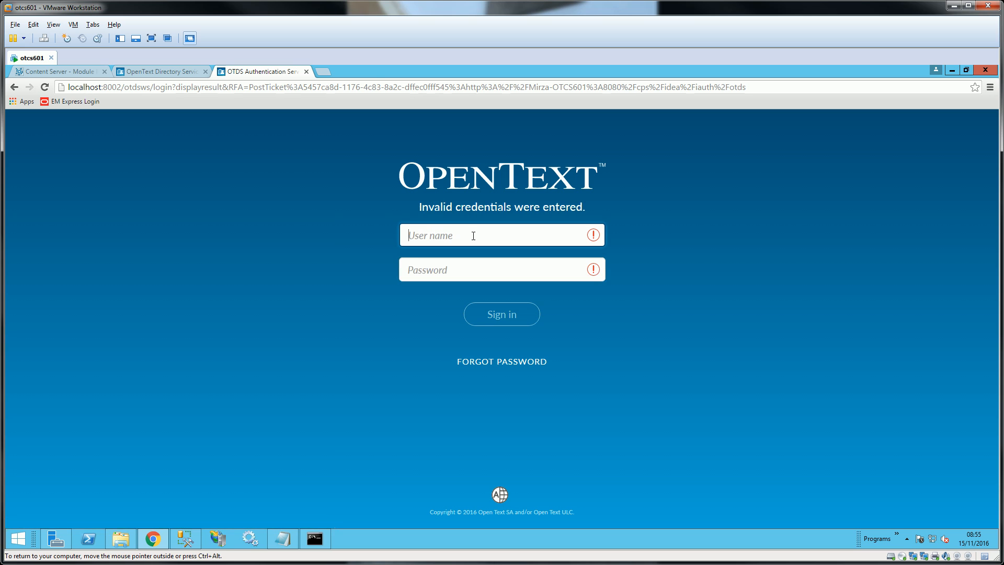
{"action": "left_click_drag", "start_coordinate": [590, 211], "coordinate": [418, 208]}
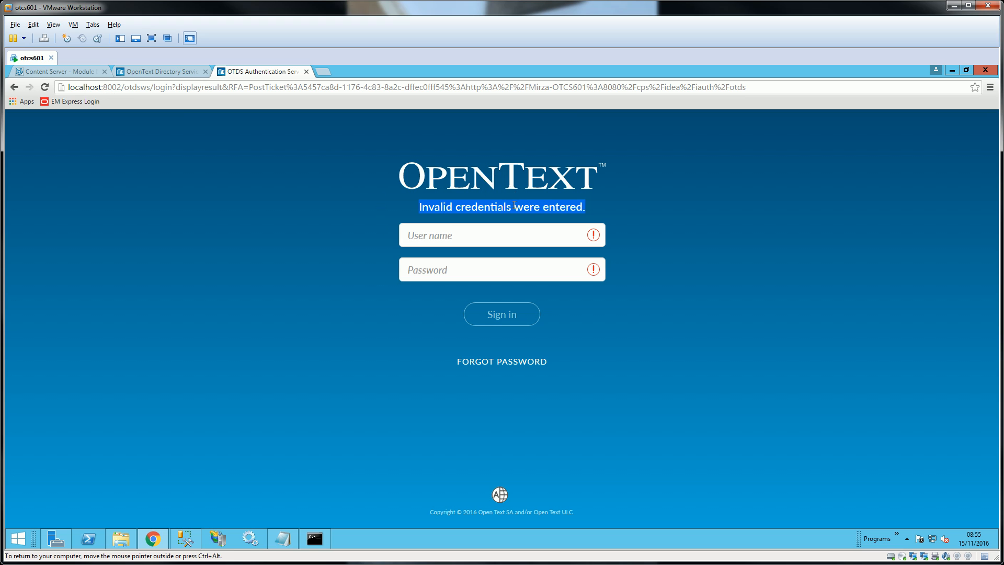
- Load the Delivery Server login page at 127.0.0.1:8080/cps/idea/iauth
{"action": "left_click_drag", "start_coordinate": [106, 85], "coordinate": [67, 87]}
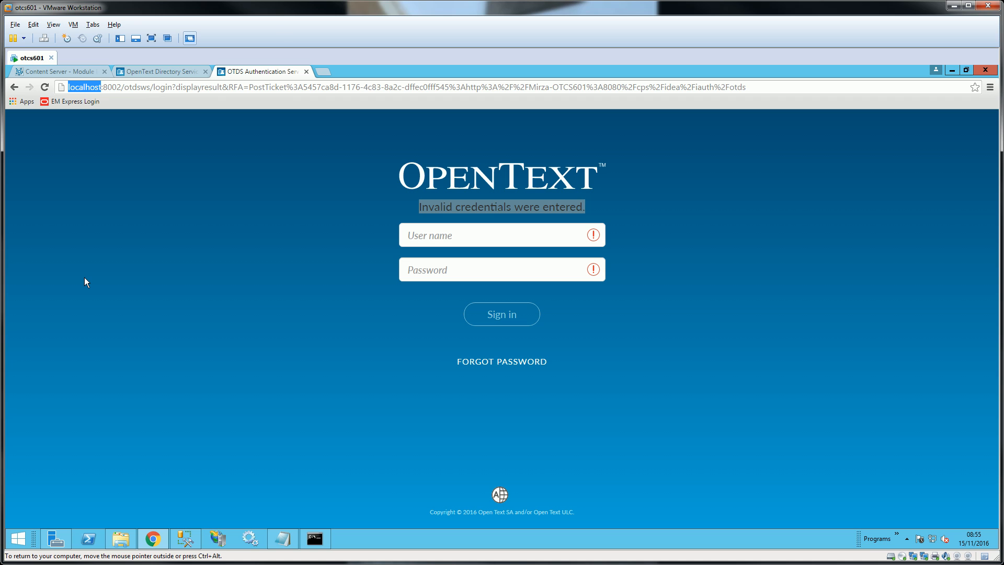
{"action": "type", "text": "127.0"}
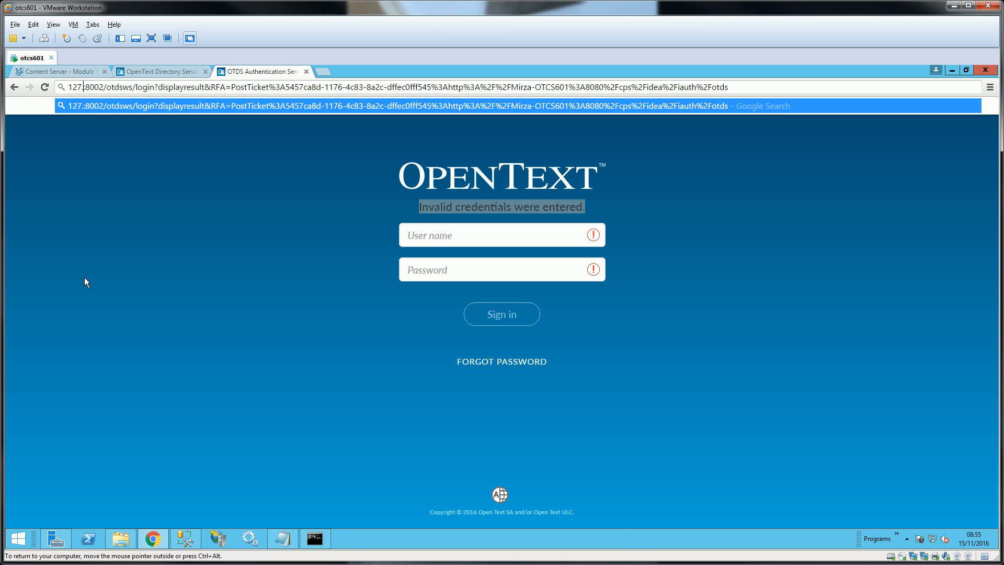
{"action": "type", "text": ".0.1"}
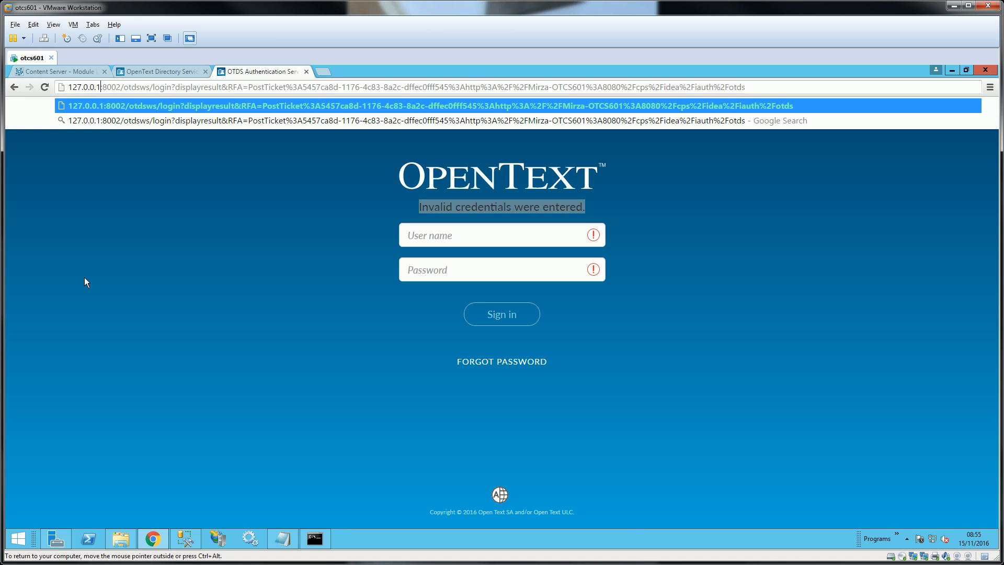
{"action": "type", "text": ":8080"}
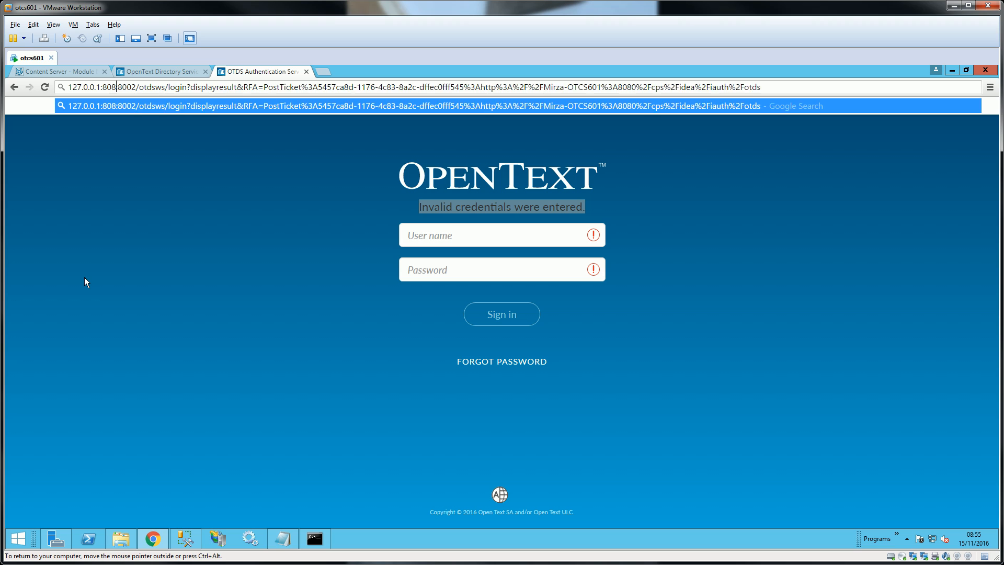
{"action": "key", "text": "shift+End"}
{"action": "key", "text": "Delete"}
{"action": "type", "text": "/cps/"}
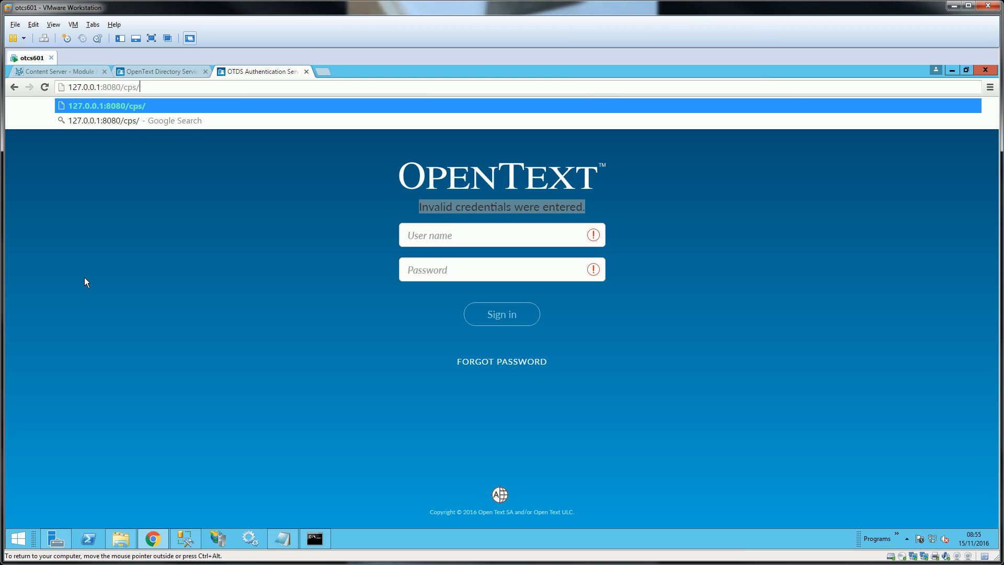
{"action": "type", "text": "idea/iauth"}
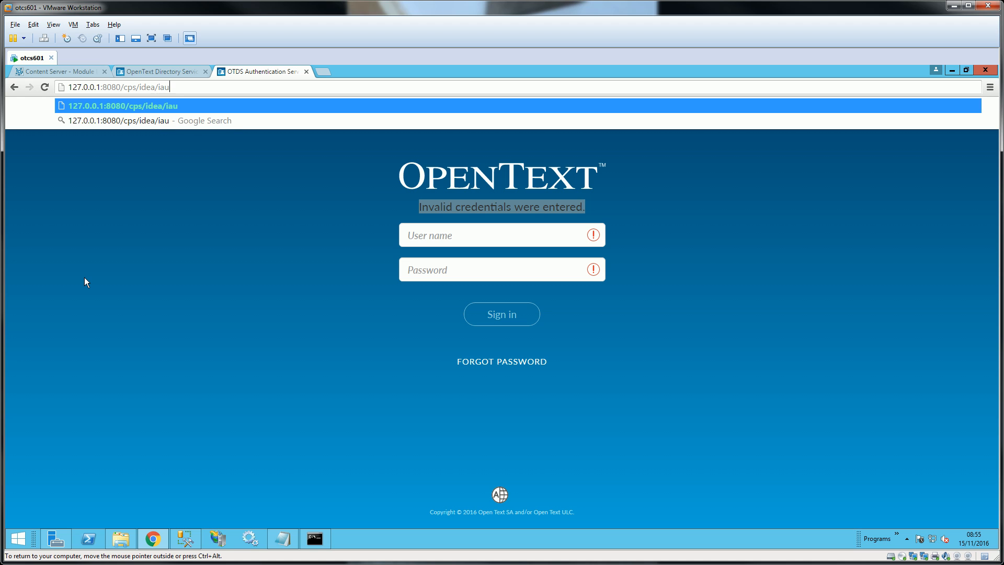
{"action": "key", "text": "Return"}
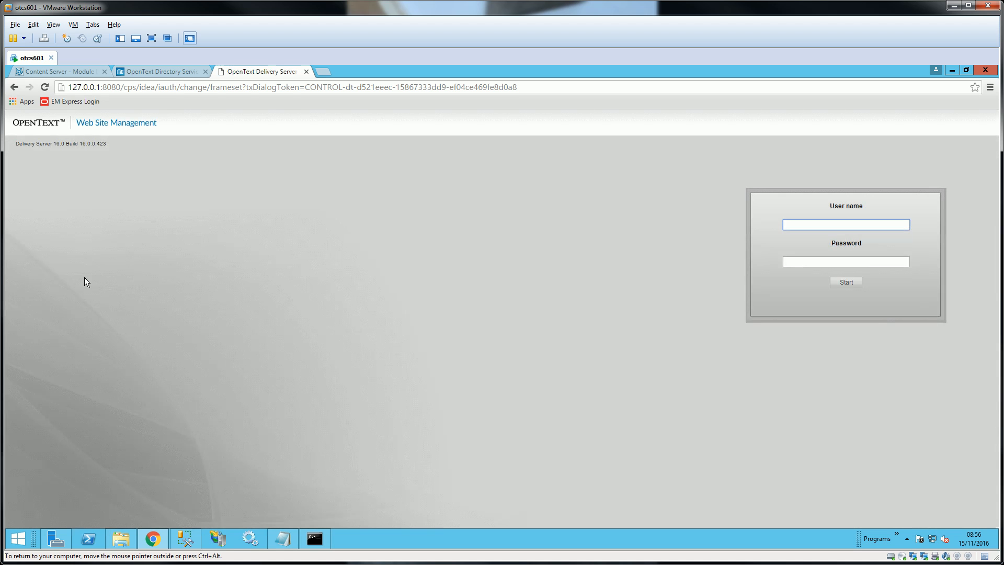
- Sign in to Delivery Server as admin and decline Chrome's offer to save the password
{"action": "type", "text": "admin"}
{"action": "key", "text": "Tab"}
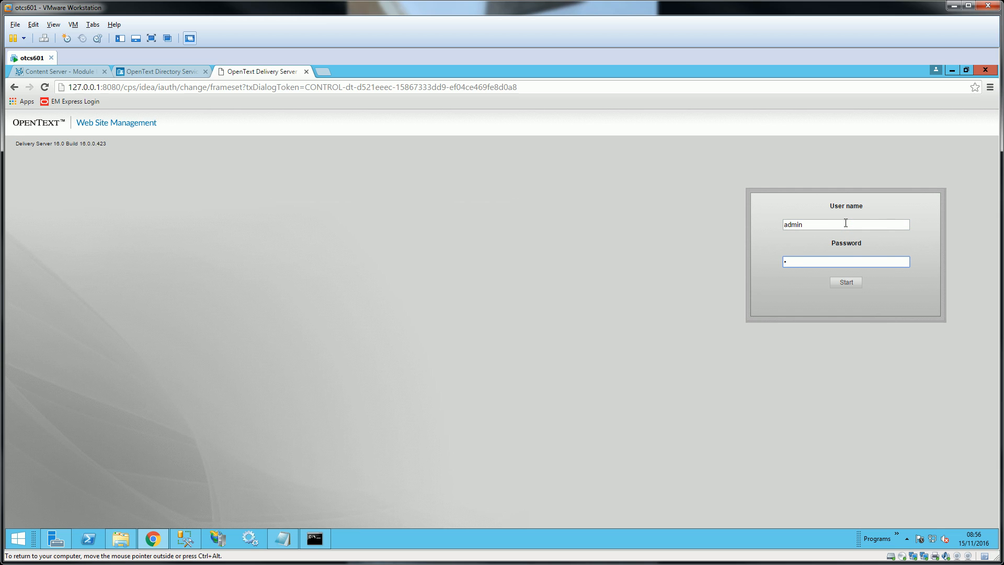
{"action": "type", "text": "n"}
{"action": "key", "text": "Return"}
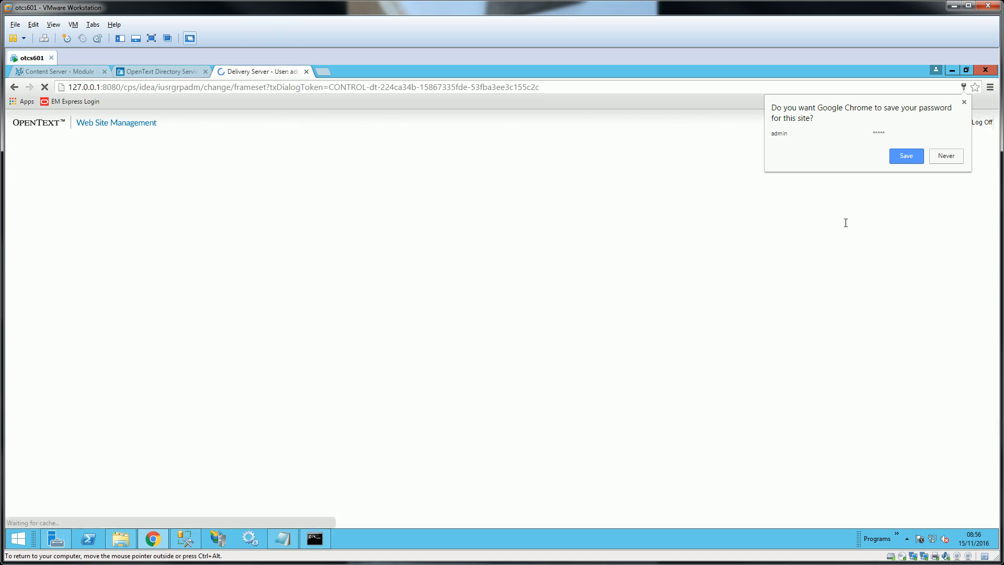
{"action": "left_click", "coordinate": [947, 157]}
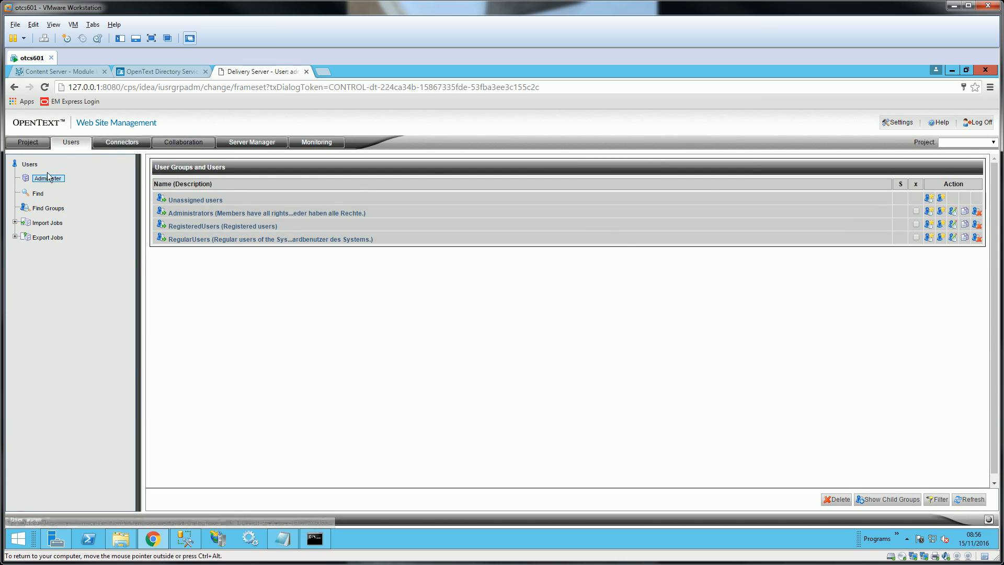
- Expand the Administrators group to review its members, then return to the OTDS page
{"action": "scroll", "coordinate": [349, 217], "scroll_direction": "down", "scroll_amount": 1}
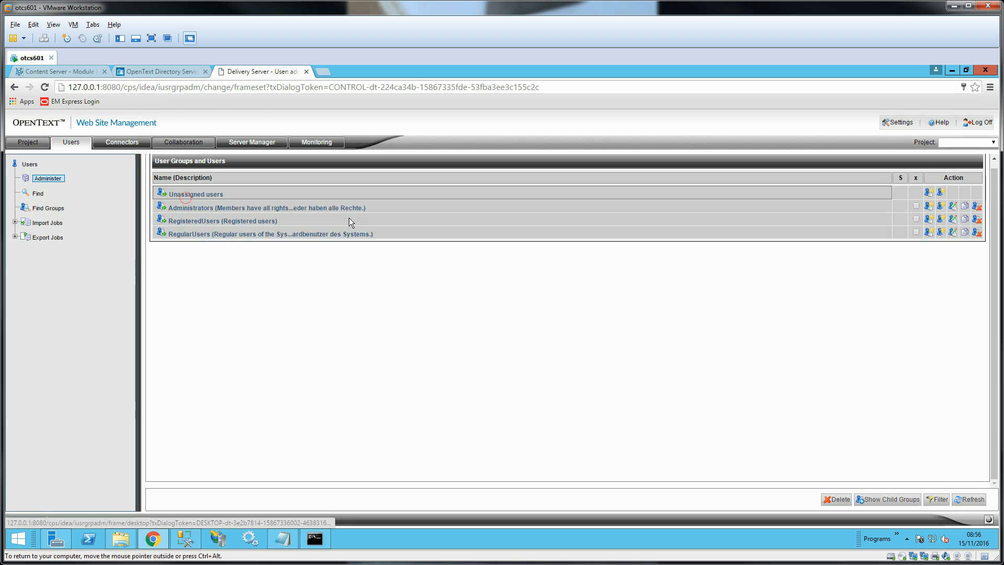
{"action": "left_click", "coordinate": [193, 206]}
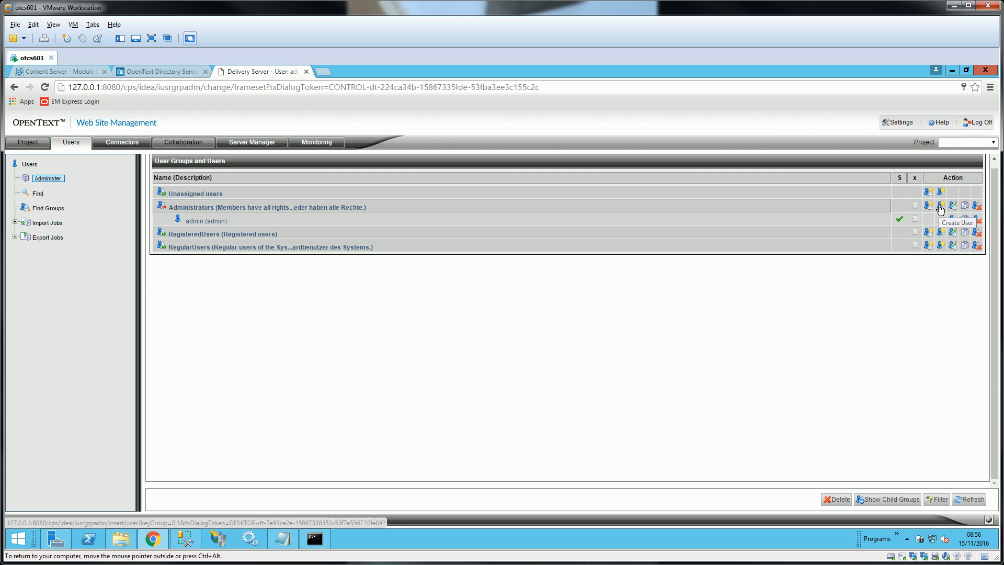
{"action": "left_click", "coordinate": [161, 71]}
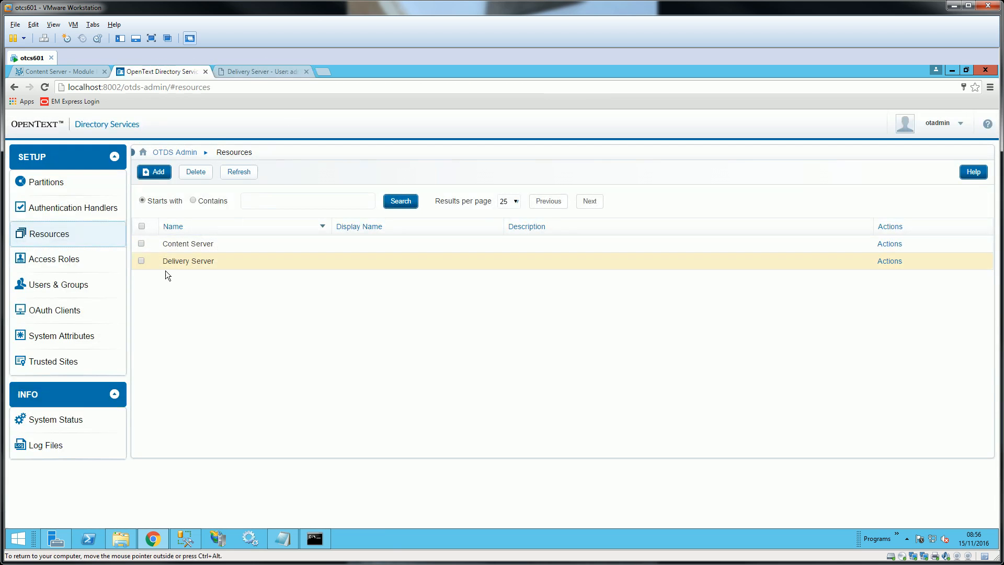
- View the otds.admin partition's members in Partitions, then return to Delivery Server user groups
{"action": "left_click", "coordinate": [51, 185]}
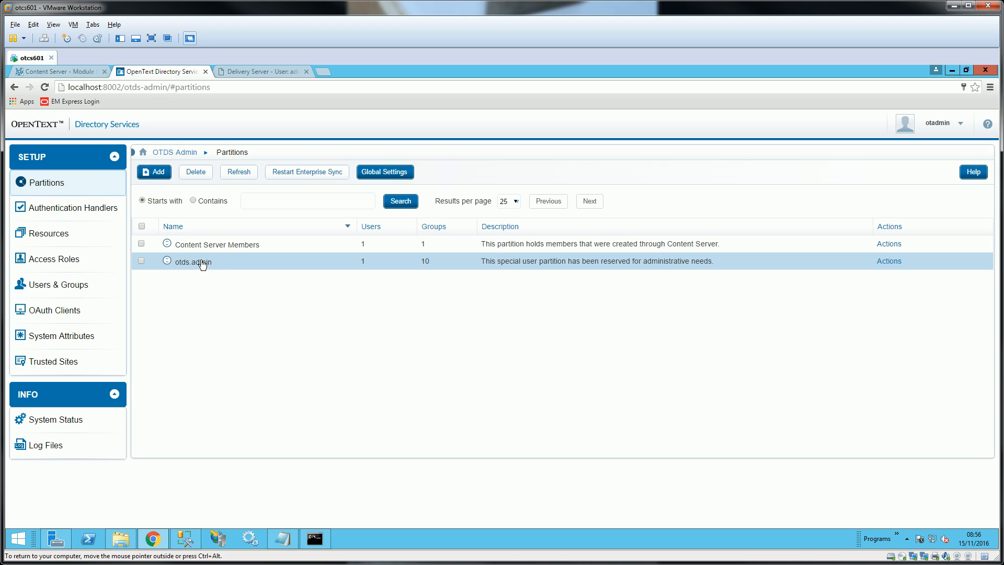
{"action": "left_click", "coordinate": [889, 261]}
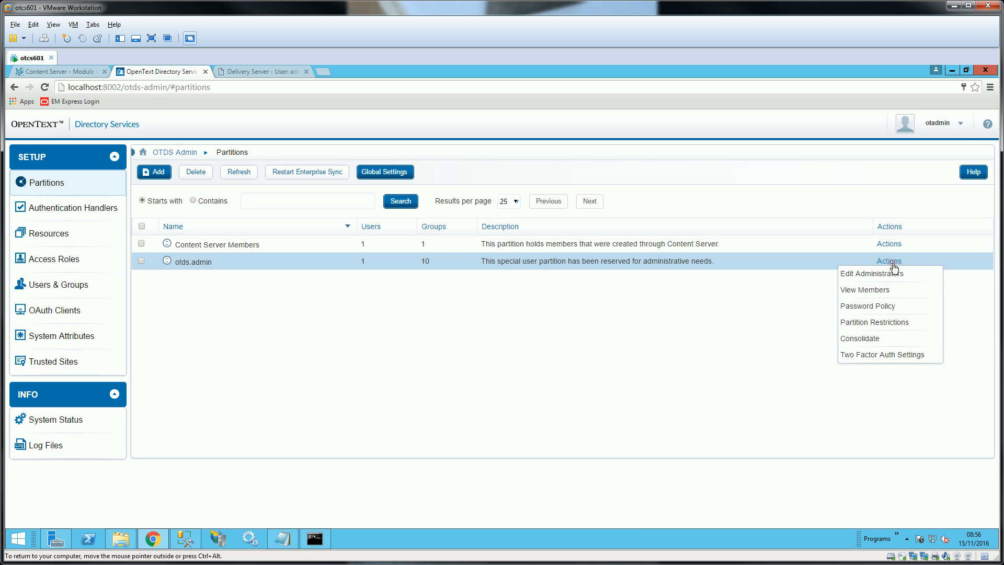
{"action": "left_click", "coordinate": [884, 289]}
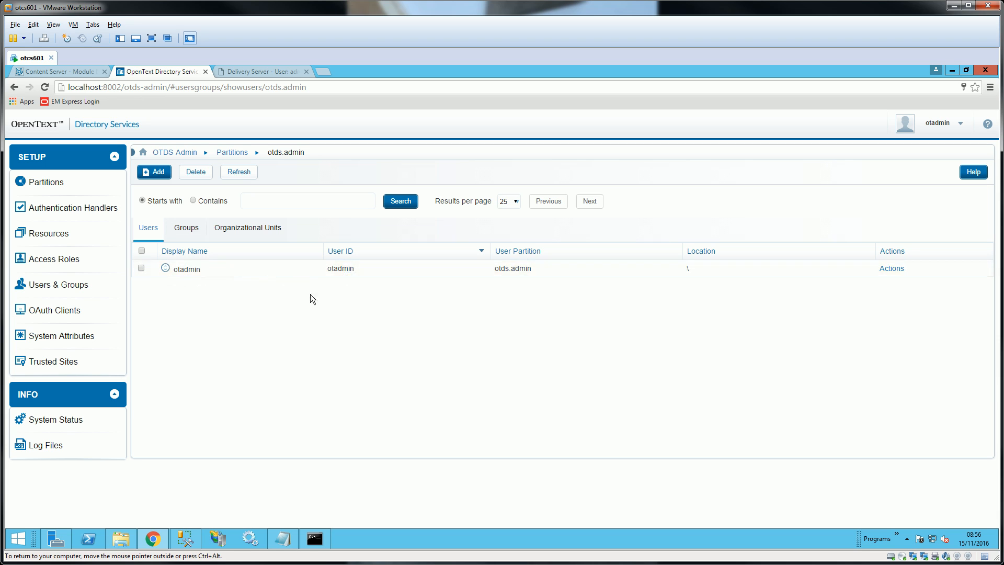
{"action": "left_click", "coordinate": [240, 73]}
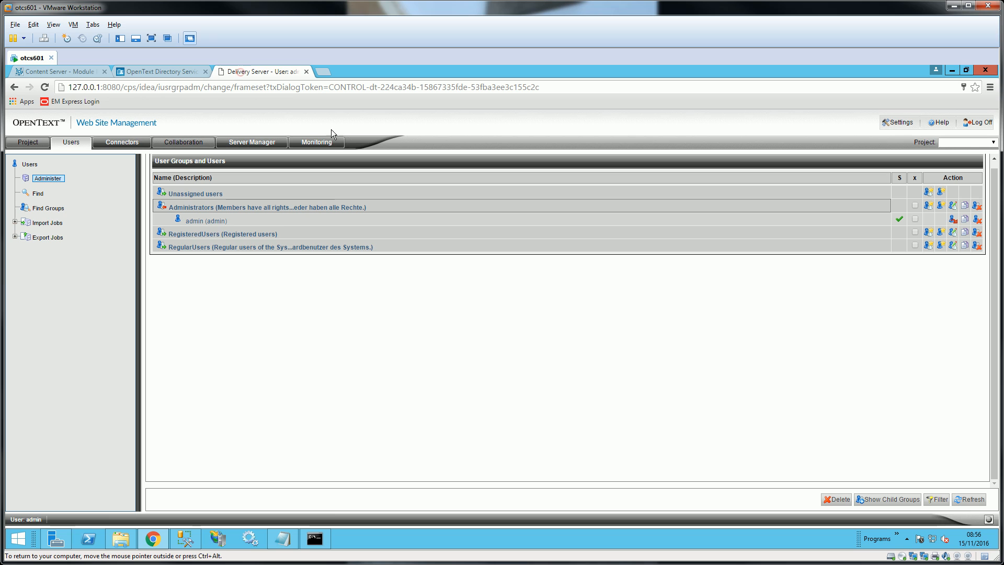
{"action": "left_click", "coordinate": [939, 208]}
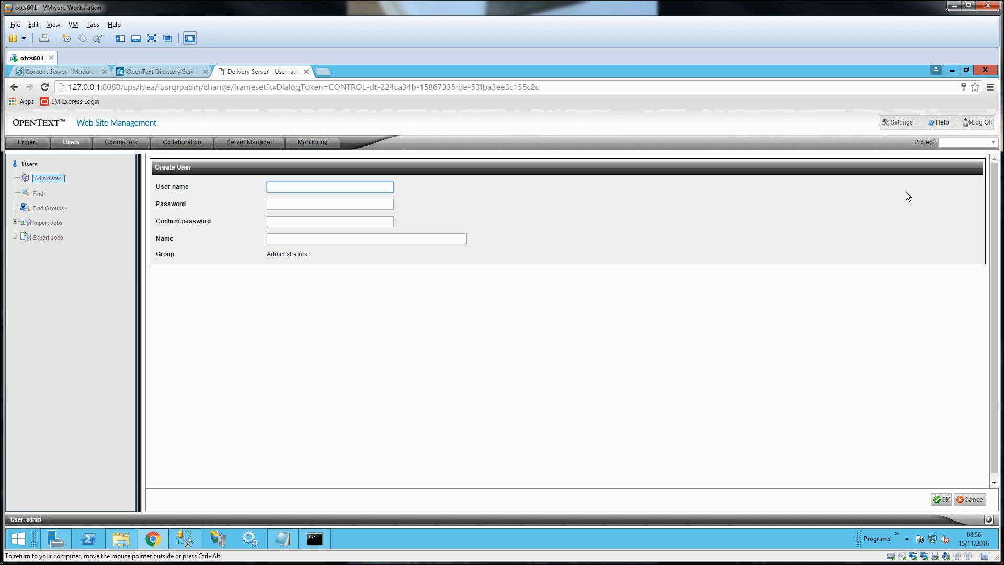
{"action": "type", "text": "otadmin@otds.admin"}
{"action": "left_click", "coordinate": [326, 238]}
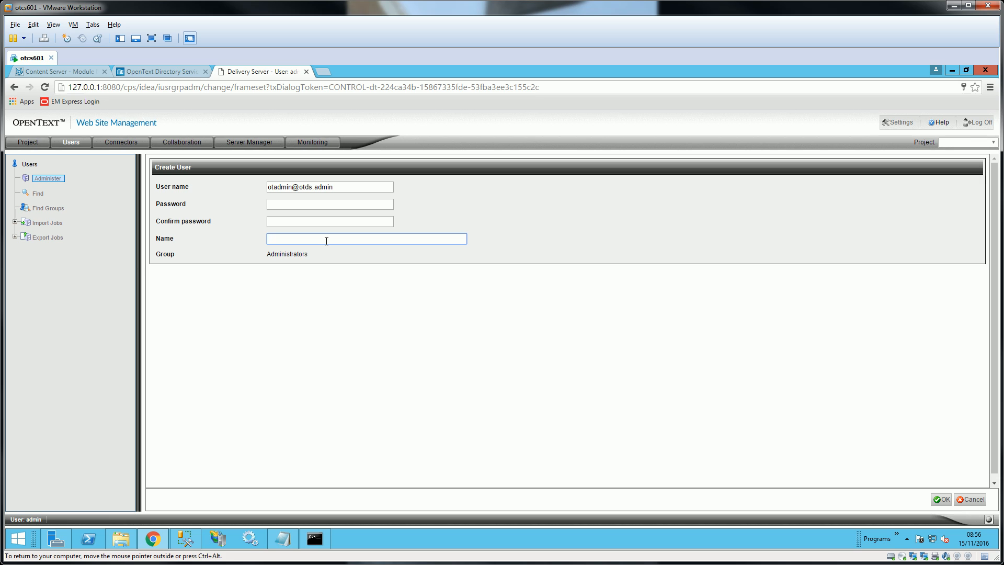
{"action": "type", "text": "D"}
{"action": "type", "text": "OTDS Adm"}
{"action": "left_click", "coordinate": [939, 499]}
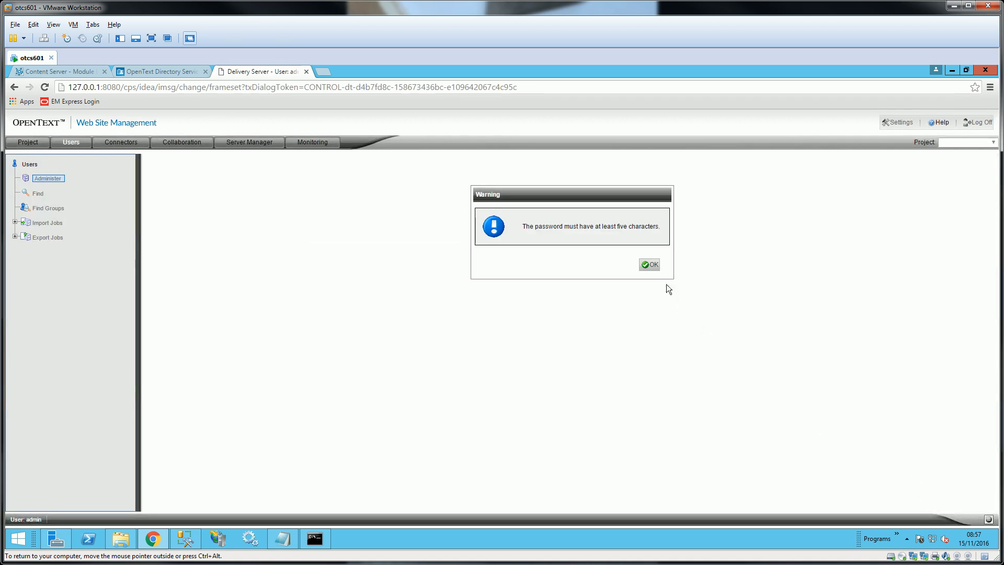
{"action": "left_click", "coordinate": [653, 268]}
- Try shorter passwords for the new user, each rejected by the password-length warning
{"action": "left_click", "coordinate": [329, 205]}
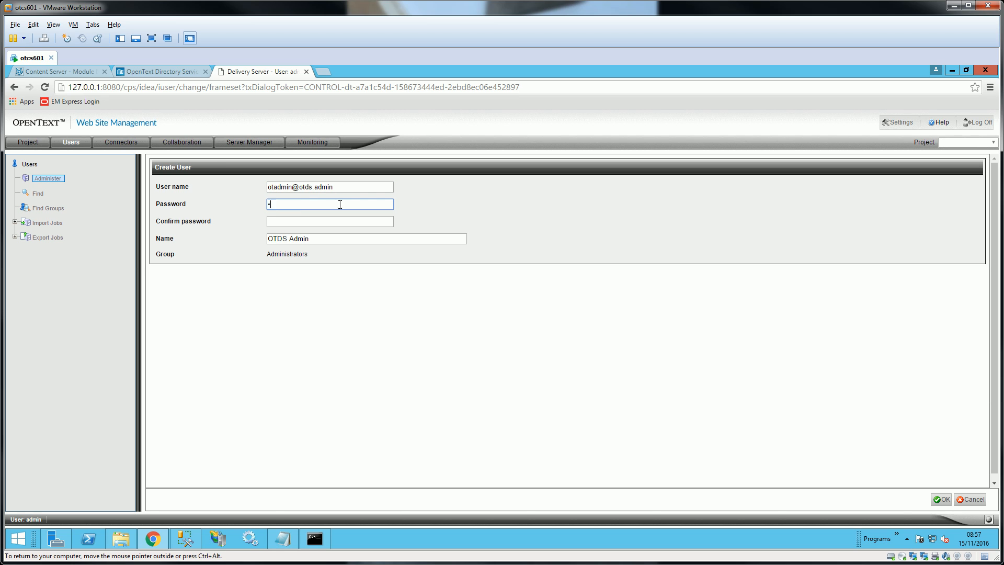
{"action": "left_click", "coordinate": [302, 225]}
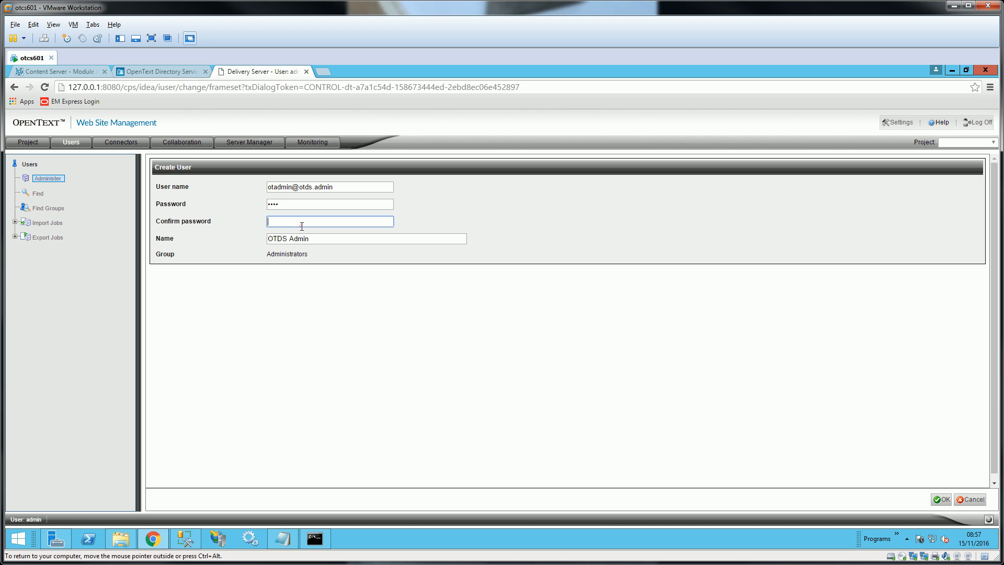
{"action": "type", "text": "•••"}
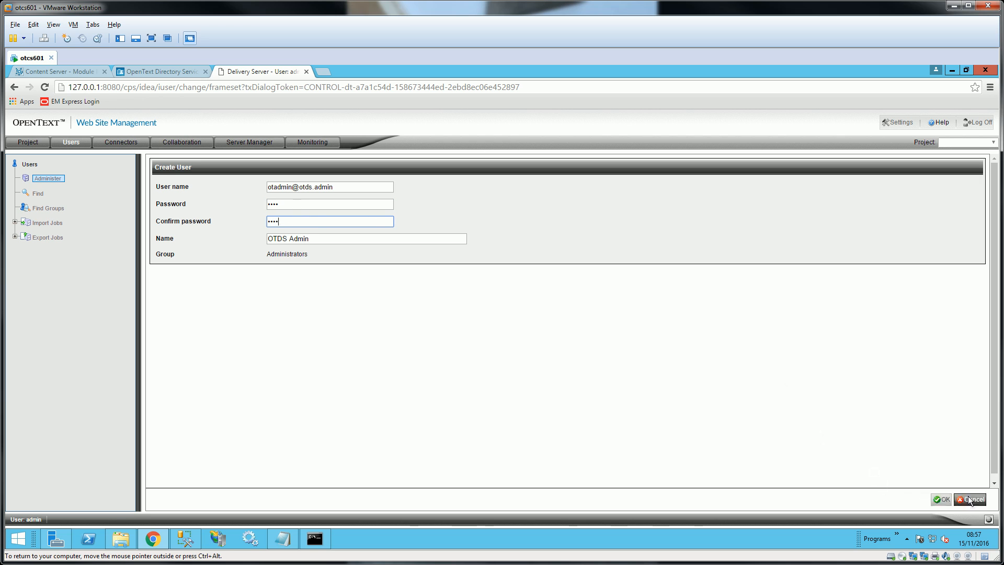
{"action": "left_click", "coordinate": [940, 500]}
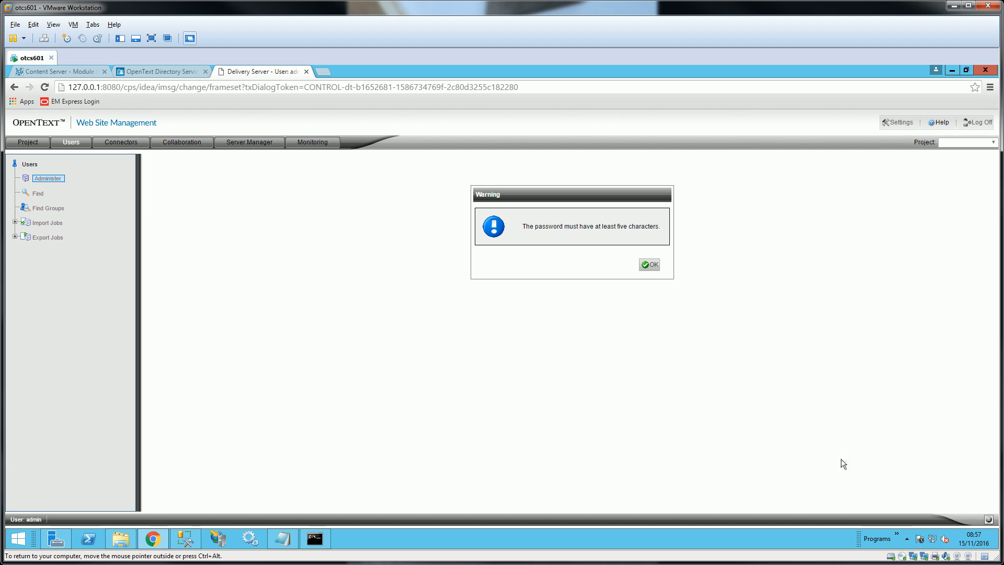
{"action": "left_click", "coordinate": [650, 264]}
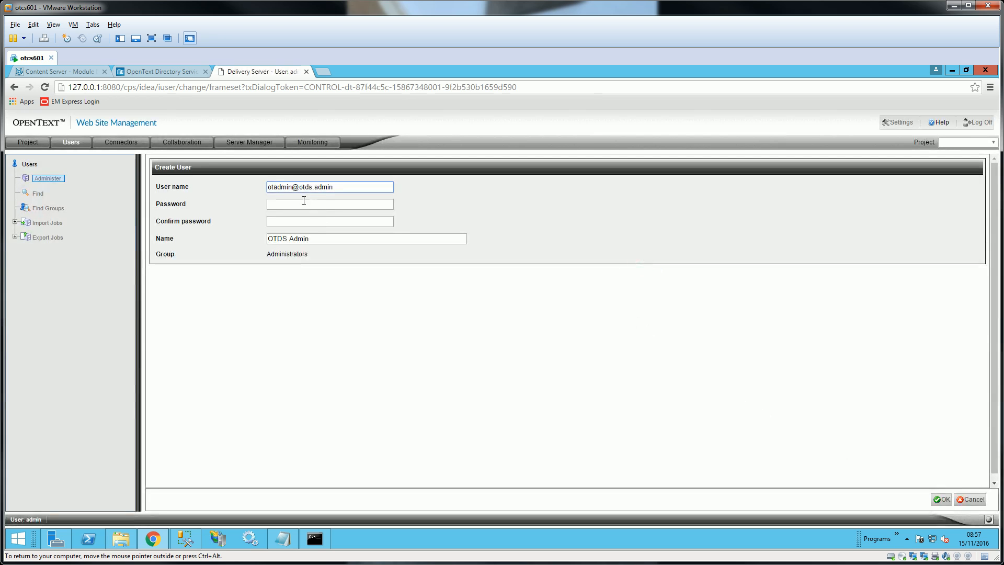
{"action": "left_click", "coordinate": [304, 203]}
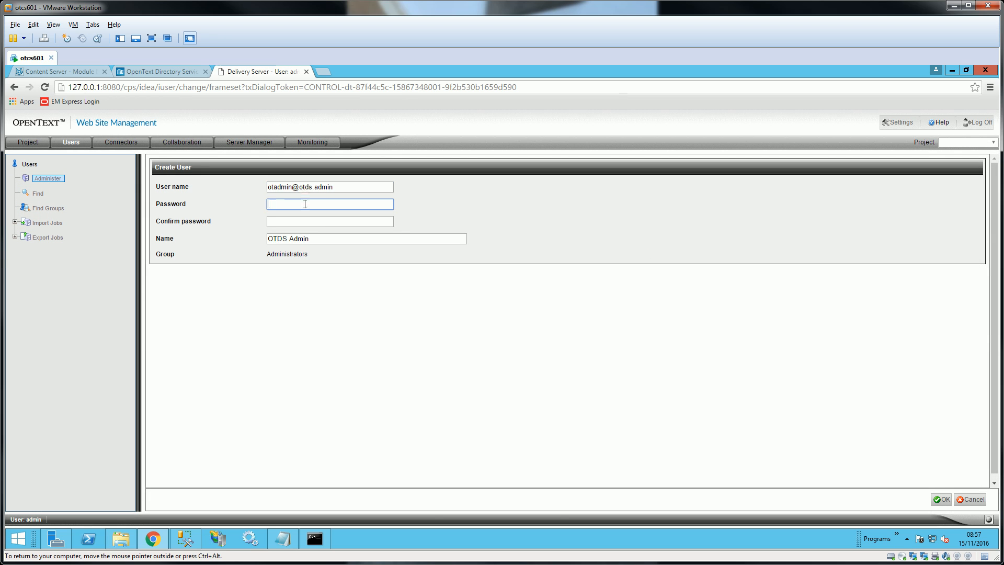
{"action": "type", "text": "••••"}
{"action": "left_click", "coordinate": [315, 220]}
{"action": "type", "text": "•"}
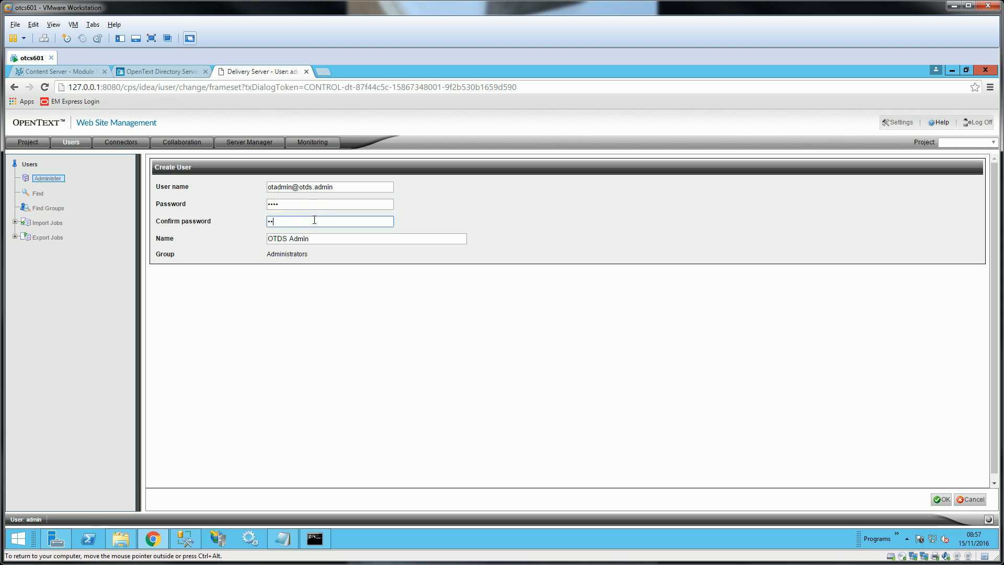
{"action": "type", "text": "•••"}
{"action": "left_click", "coordinate": [940, 499]}
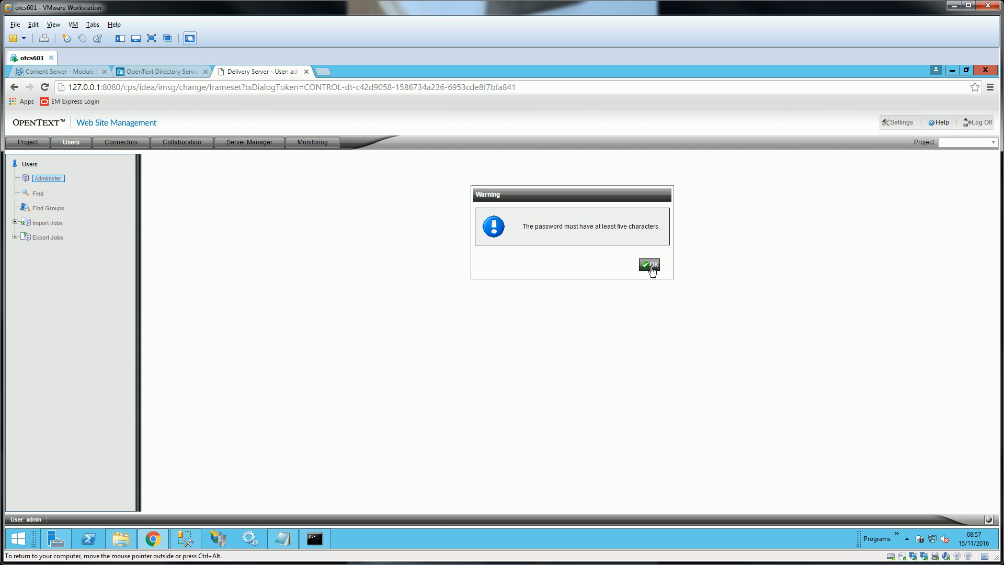
{"action": "left_click", "coordinate": [651, 264]}
- Enter a 6-character password in both fields and create the user
{"action": "left_click", "coordinate": [313, 204]}
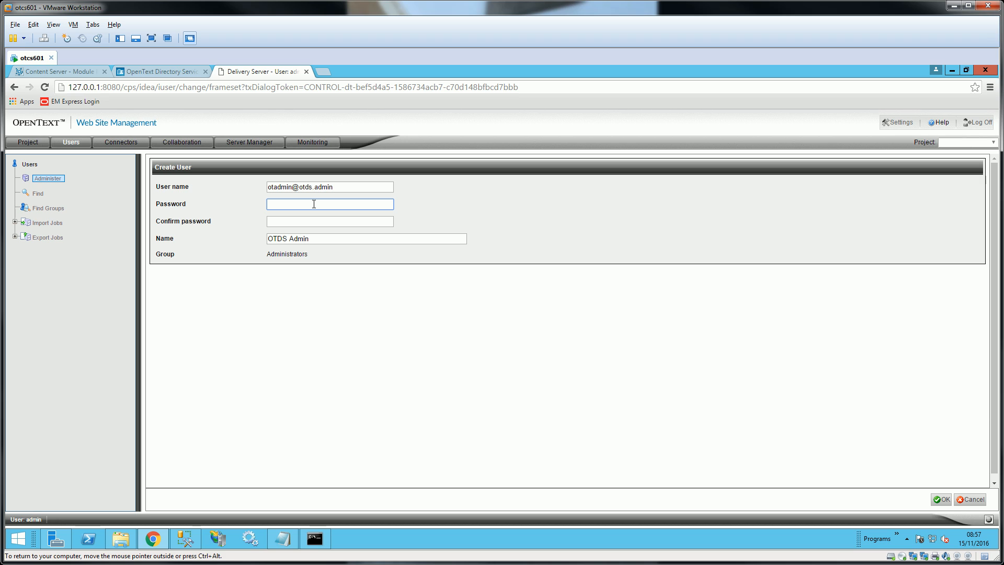
{"action": "key", "text": "Tab"}
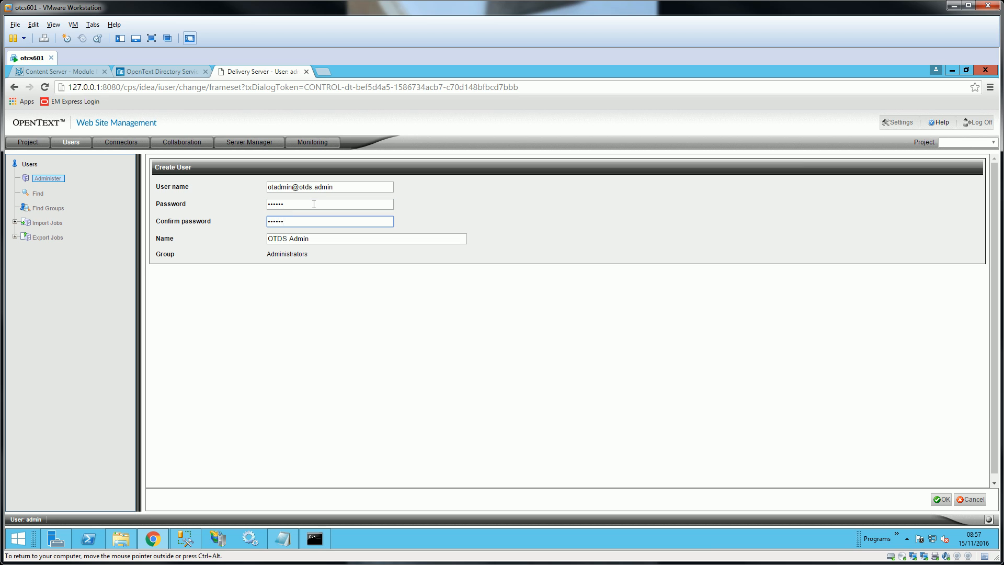
{"action": "left_click", "coordinate": [940, 499]}
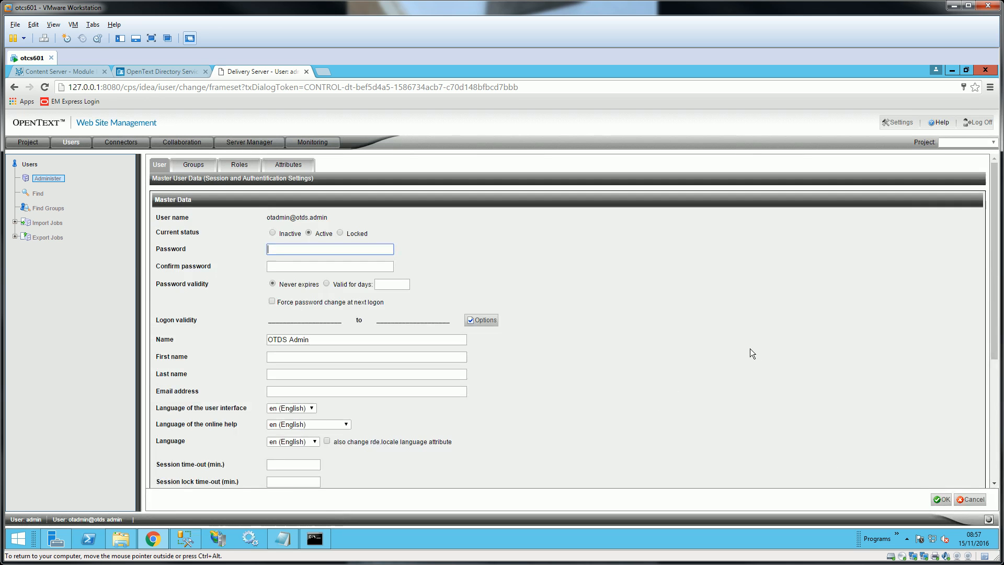
- Check the new user's Logon type and Directory service options unchanged, save, and reopen OTDS Admin
{"action": "scroll", "coordinate": [701, 302], "scroll_direction": "down", "scroll_amount": 4}
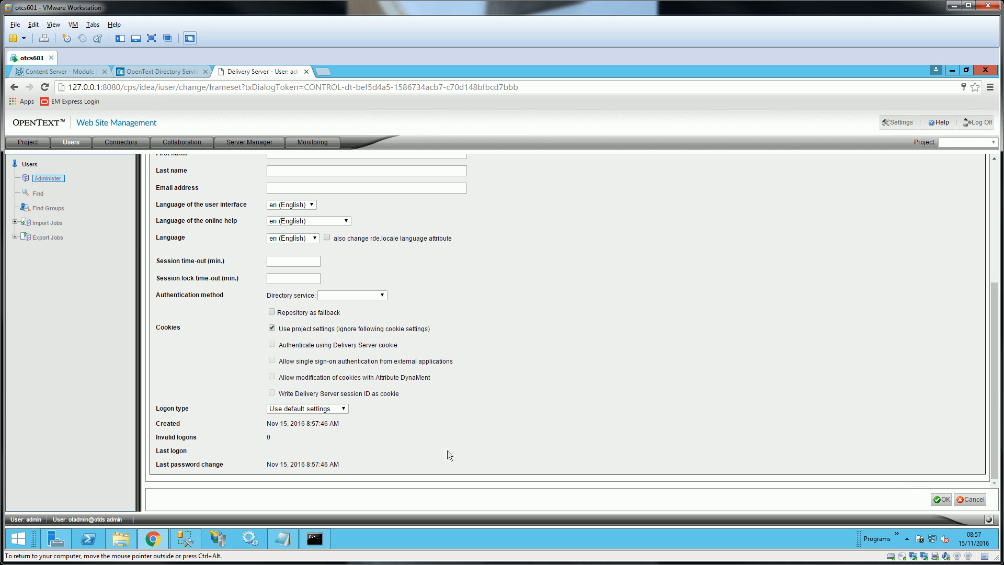
{"action": "left_click", "coordinate": [330, 410]}
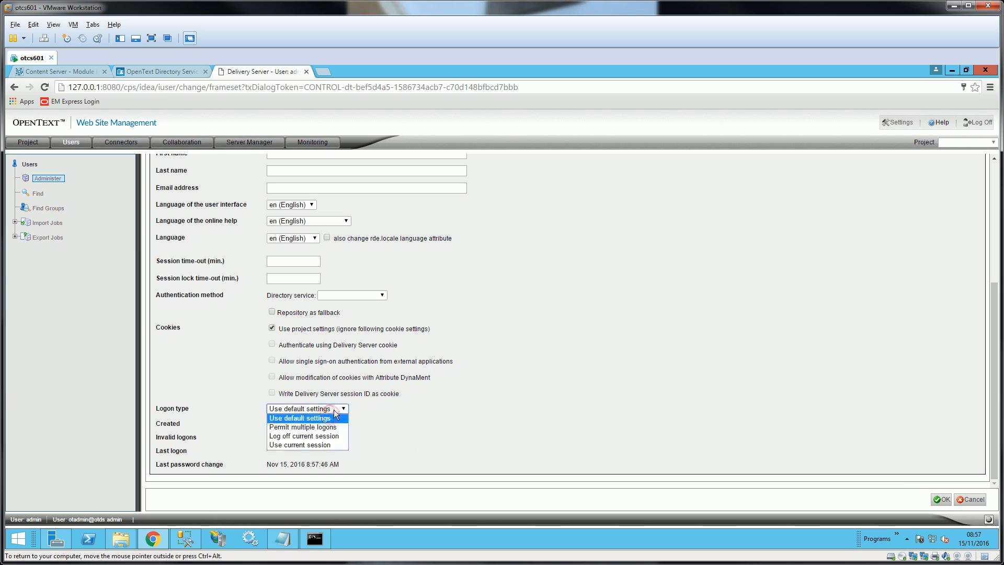
{"action": "left_click", "coordinate": [672, 409]}
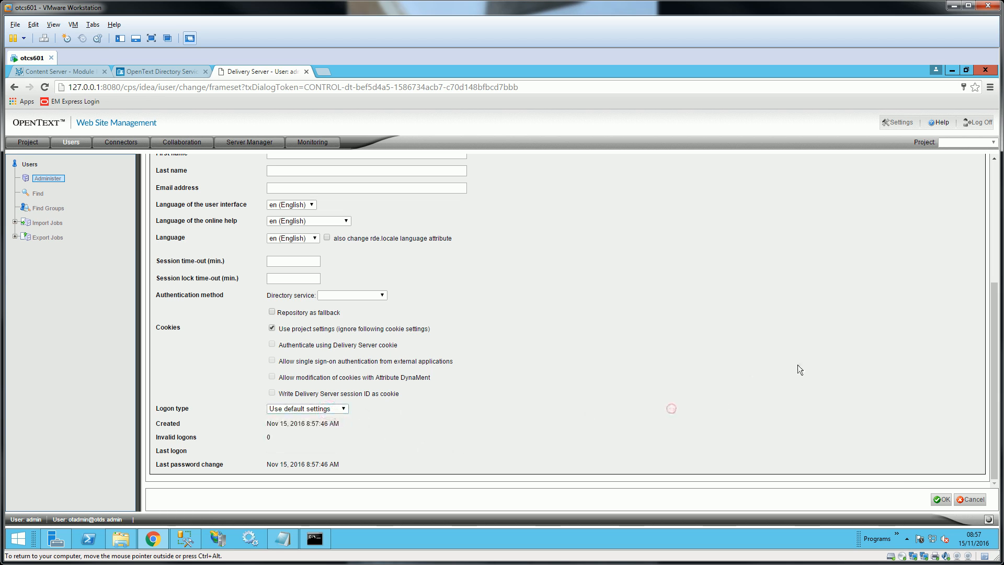
{"action": "left_click", "coordinate": [366, 295]}
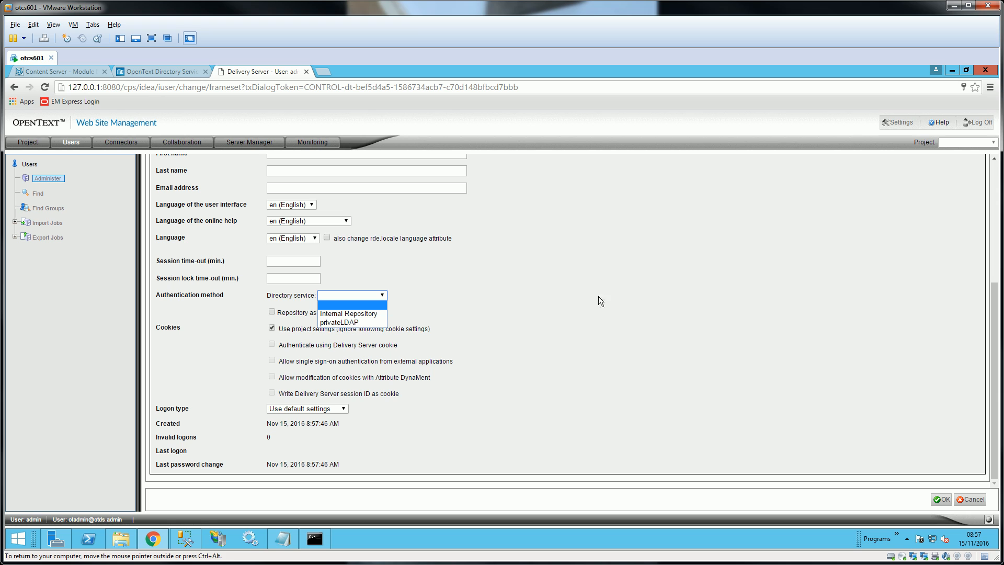
{"action": "left_click", "coordinate": [679, 285]}
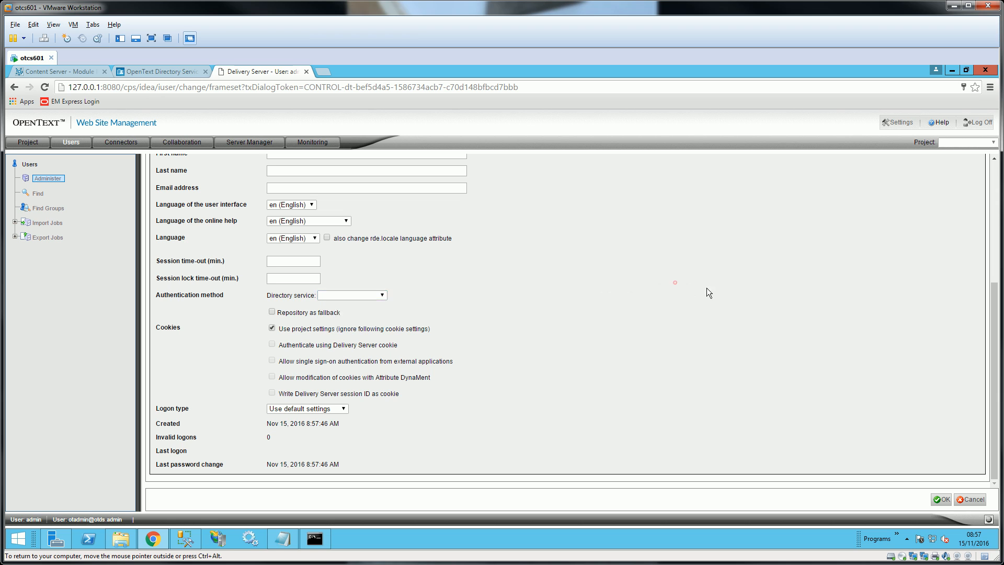
{"action": "left_click", "coordinate": [943, 499]}
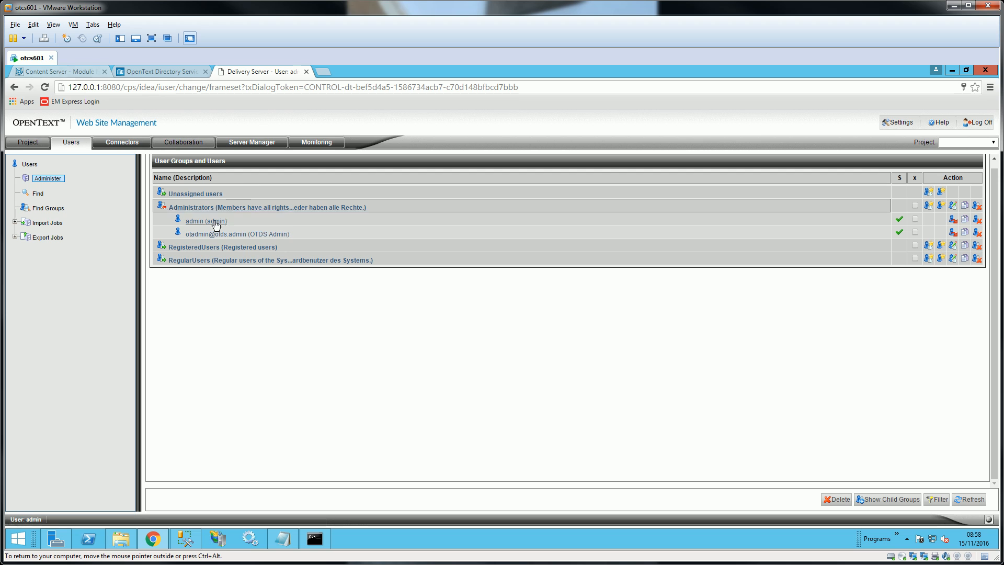
{"action": "left_click", "coordinate": [222, 235]}
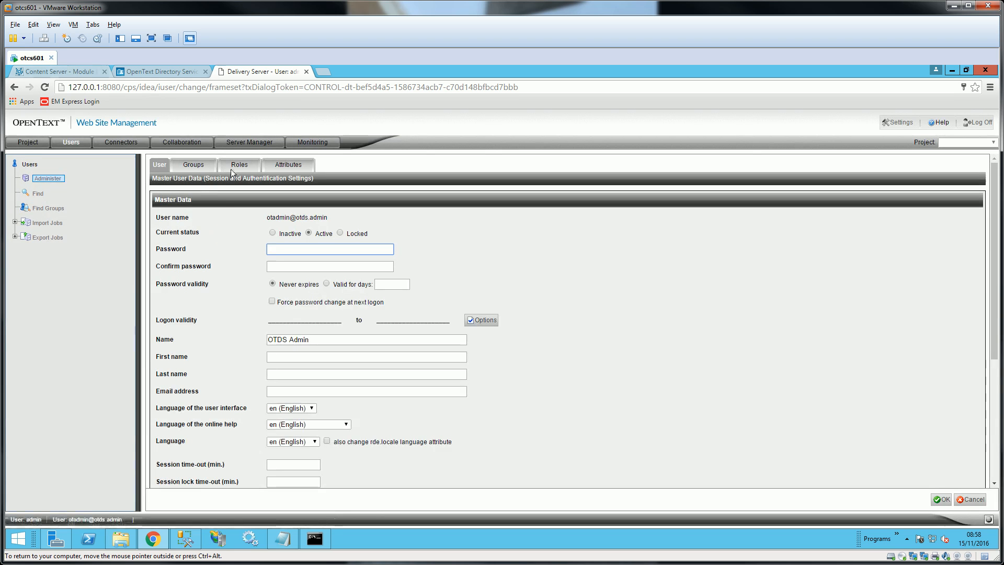
- Assign the Administrator system role to OTDS Admin on the Roles tab and save
{"action": "left_click", "coordinate": [239, 166]}
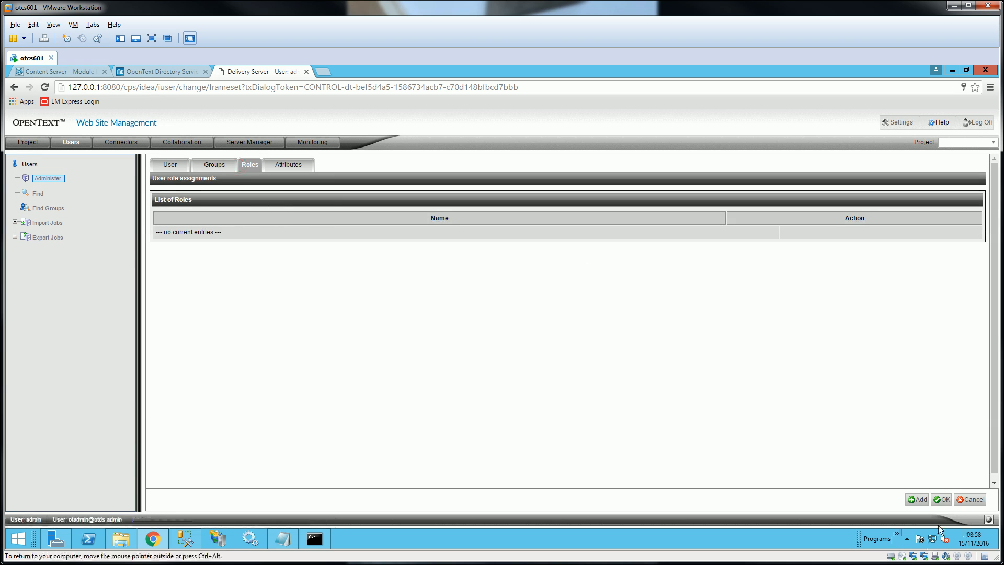
{"action": "left_click", "coordinate": [918, 500]}
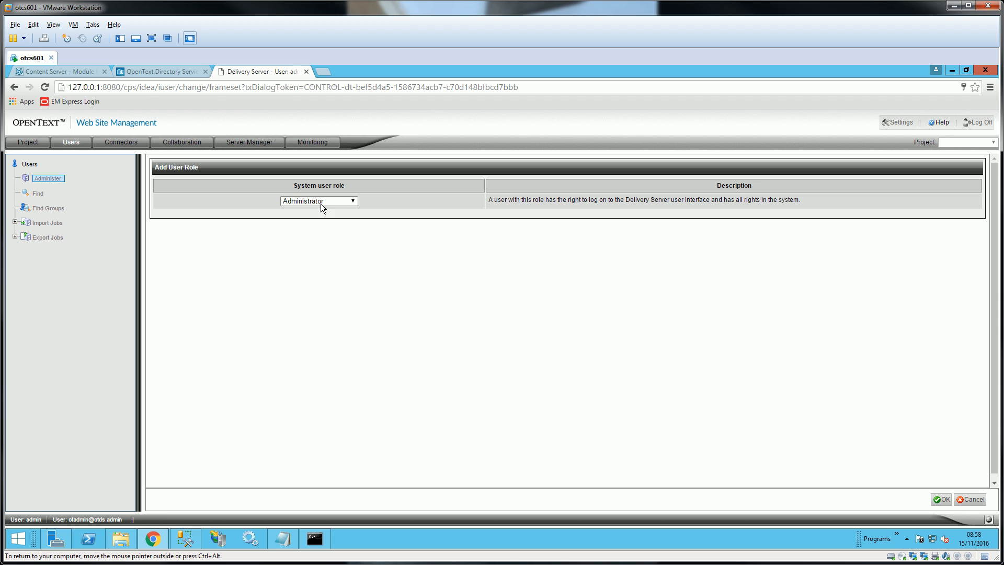
{"action": "left_click", "coordinate": [942, 499]}
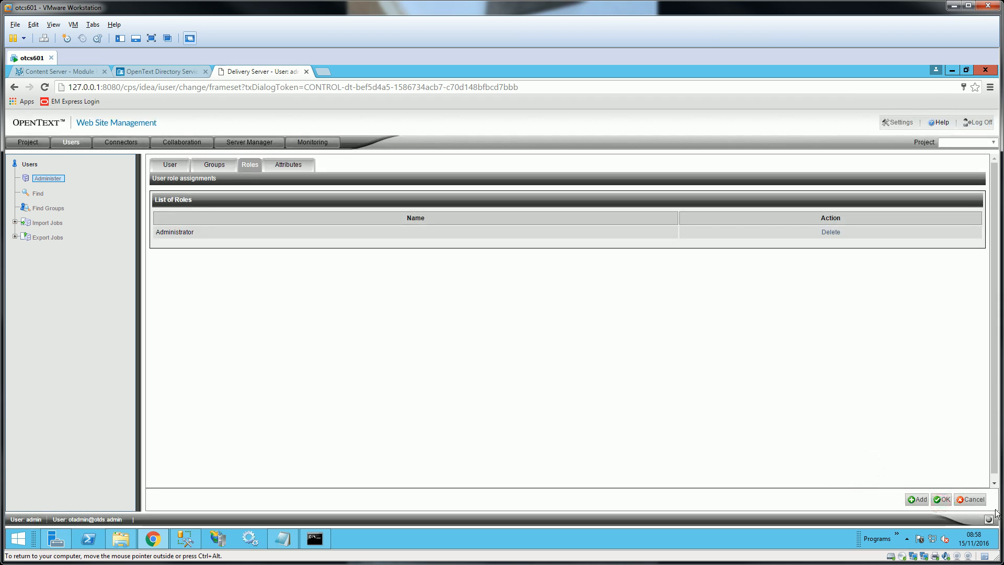
{"action": "left_click", "coordinate": [941, 500]}
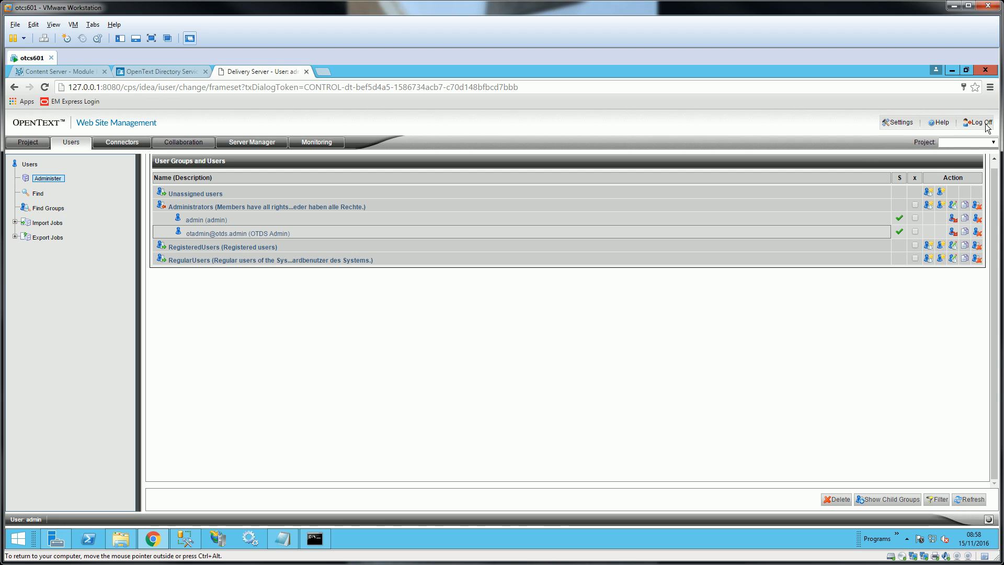
- Log off and reload sign-in via localhost, entering admin on the redirected OTDS sign-in page
{"action": "left_click", "coordinate": [978, 124]}
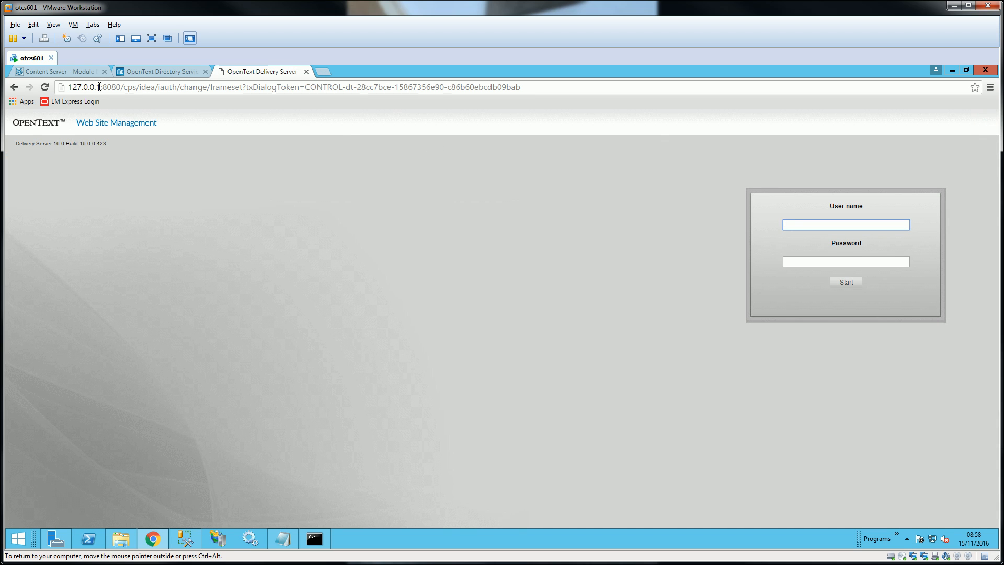
{"action": "double_click", "coordinate": [99, 87]}
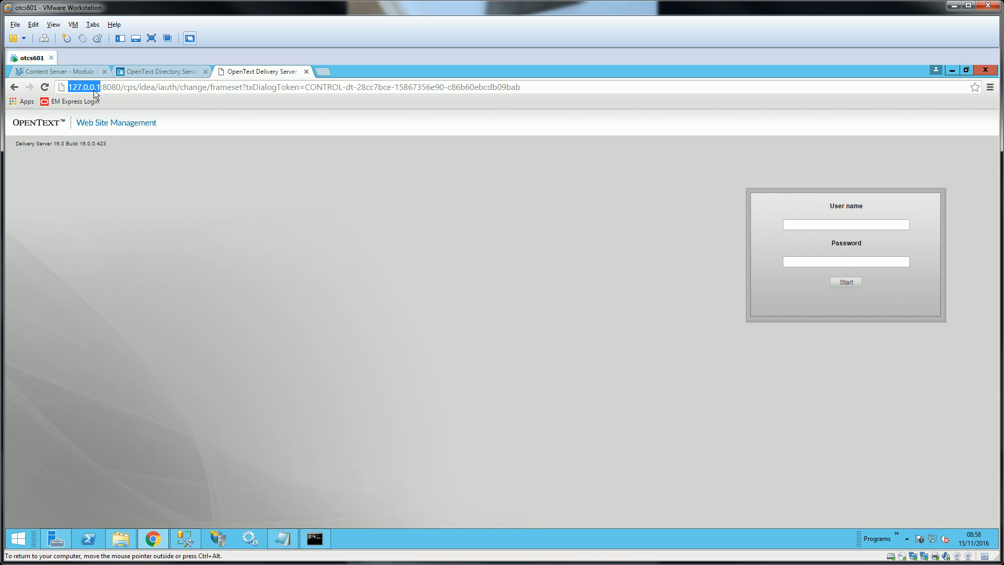
{"action": "type", "text": "localhost"}
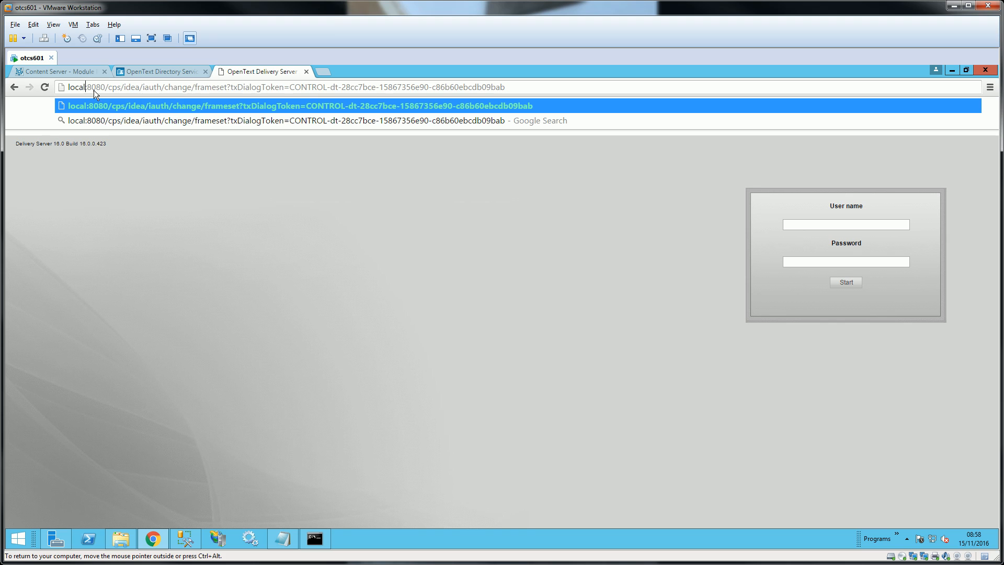
{"action": "key", "text": "Return"}
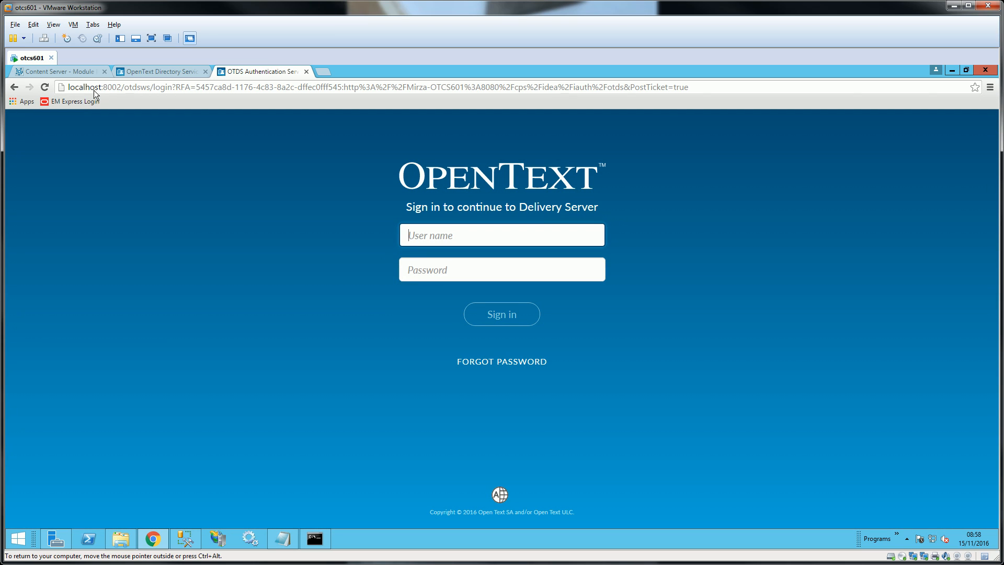
{"action": "type", "text": "admin"}
{"action": "key", "text": "Tab"}
{"action": "type", "text": "o"}
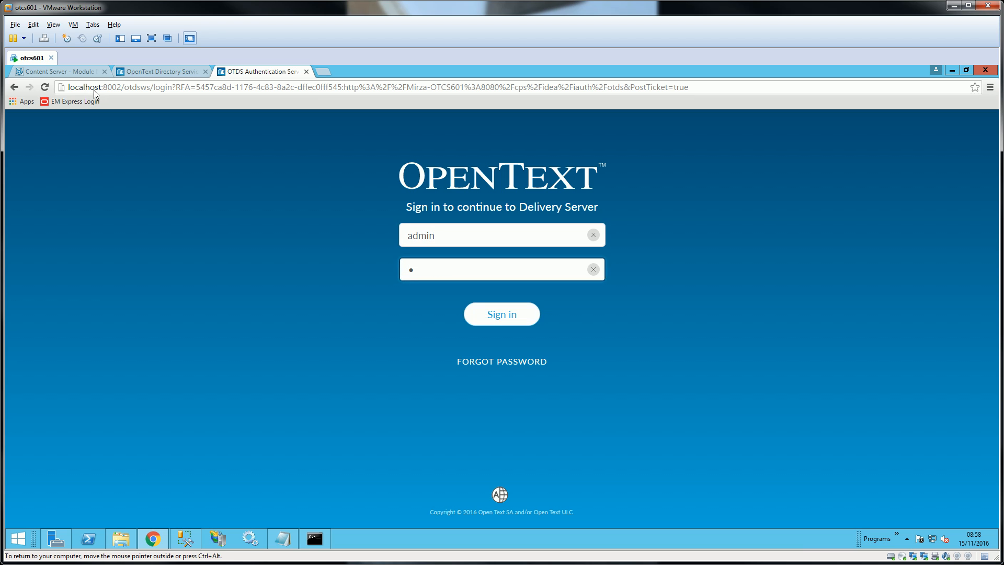
{"action": "key", "text": "BackSpace"}
{"action": "type", "text": "••••••••"}
{"action": "left_click", "coordinate": [509, 315]}
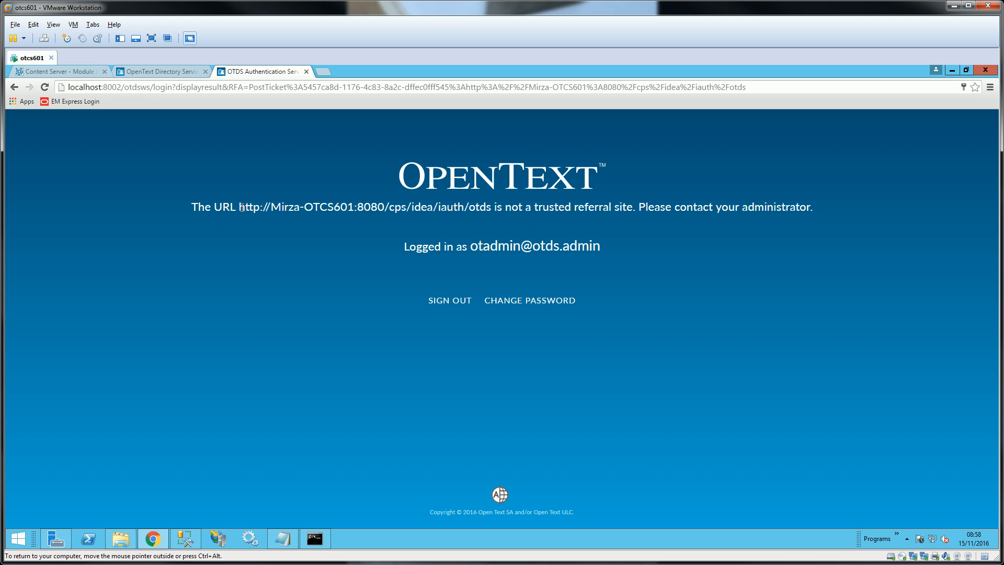
{"action": "left_click_drag", "start_coordinate": [239, 207], "coordinate": [492, 208]}
{"action": "right_click", "coordinate": [489, 211]}
{"action": "left_click", "coordinate": [491, 221]}
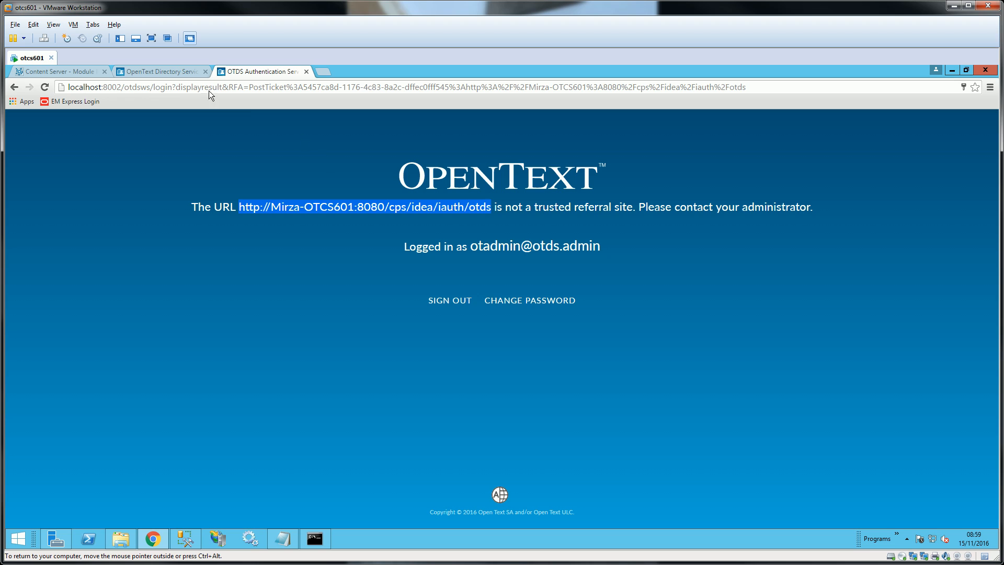
- Add the copied iauth/otds URL to Trusted Sites, save, and return to the error page
{"action": "left_click", "coordinate": [157, 73]}
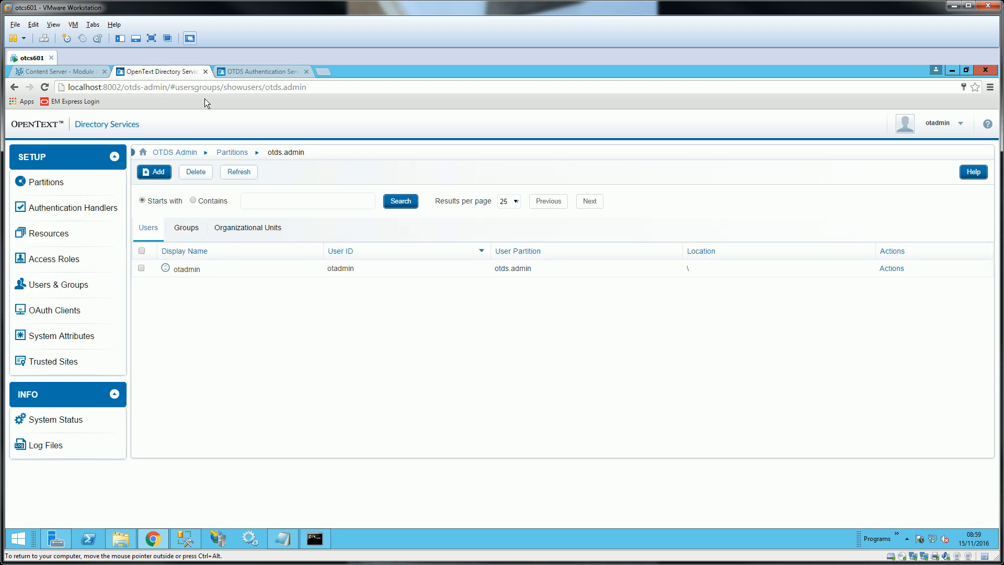
{"action": "left_click", "coordinate": [62, 362]}
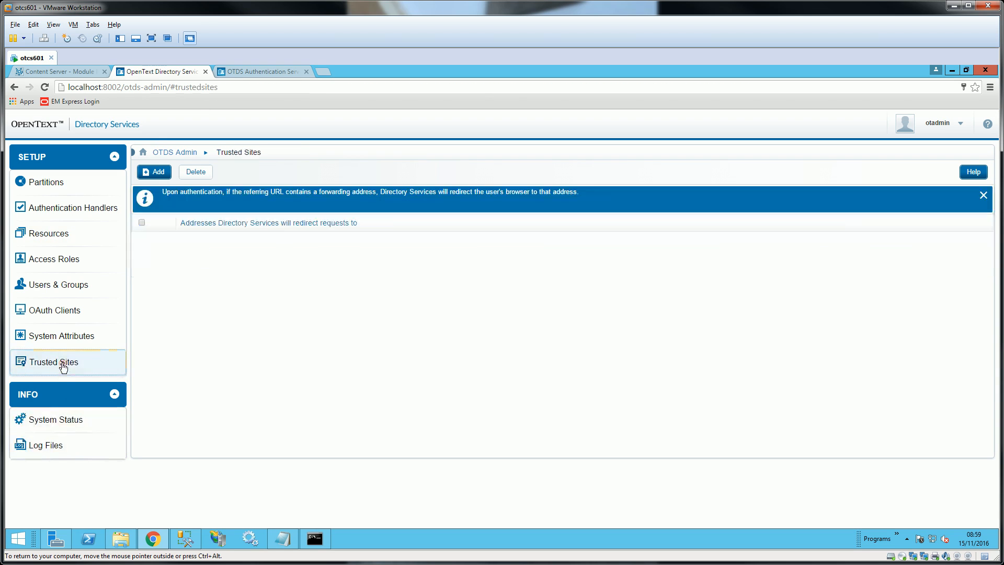
{"action": "left_click", "coordinate": [158, 171]}
{"action": "right_click", "coordinate": [248, 240]}
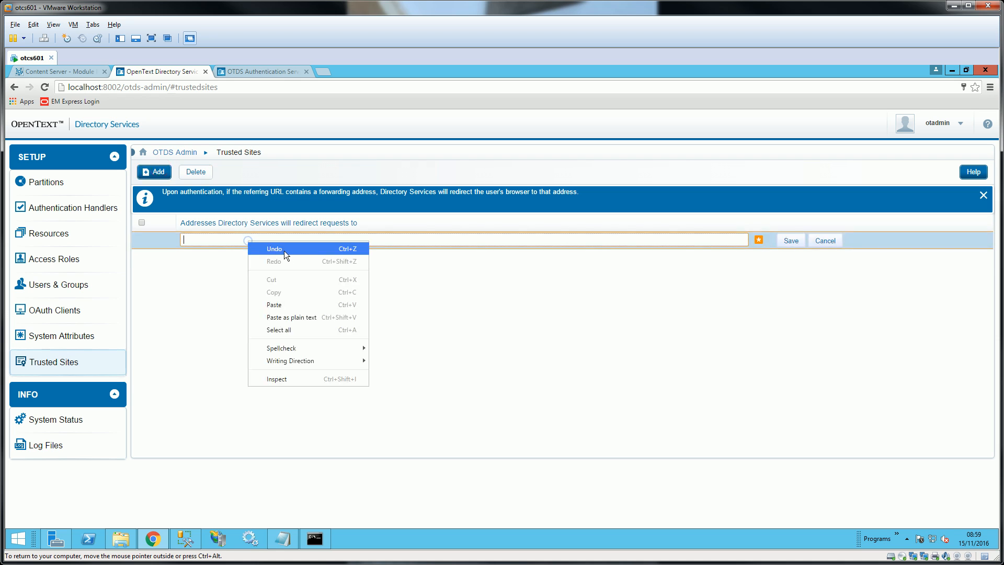
{"action": "left_click", "coordinate": [300, 304]}
{"action": "left_click", "coordinate": [792, 241]}
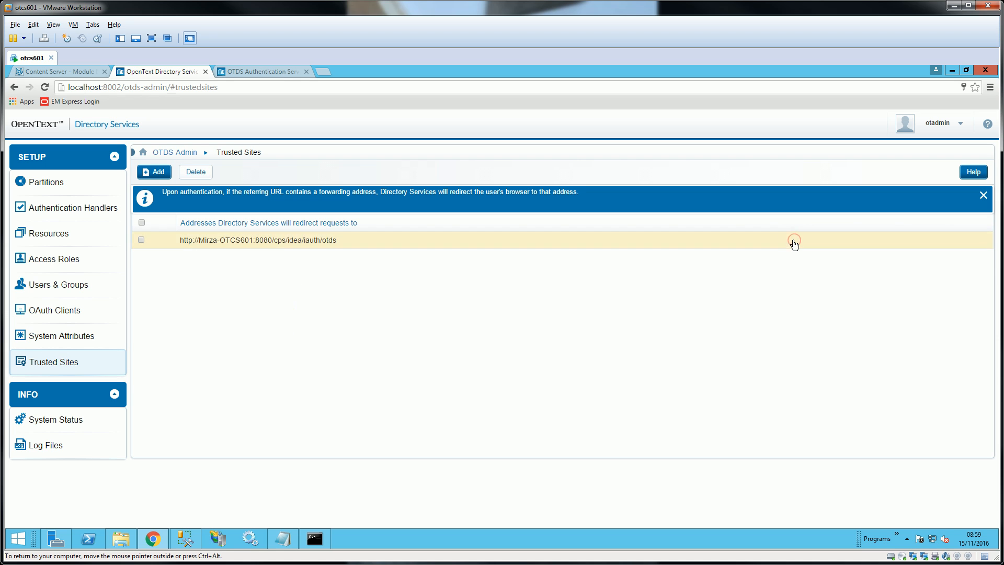
{"action": "left_click", "coordinate": [234, 68]}
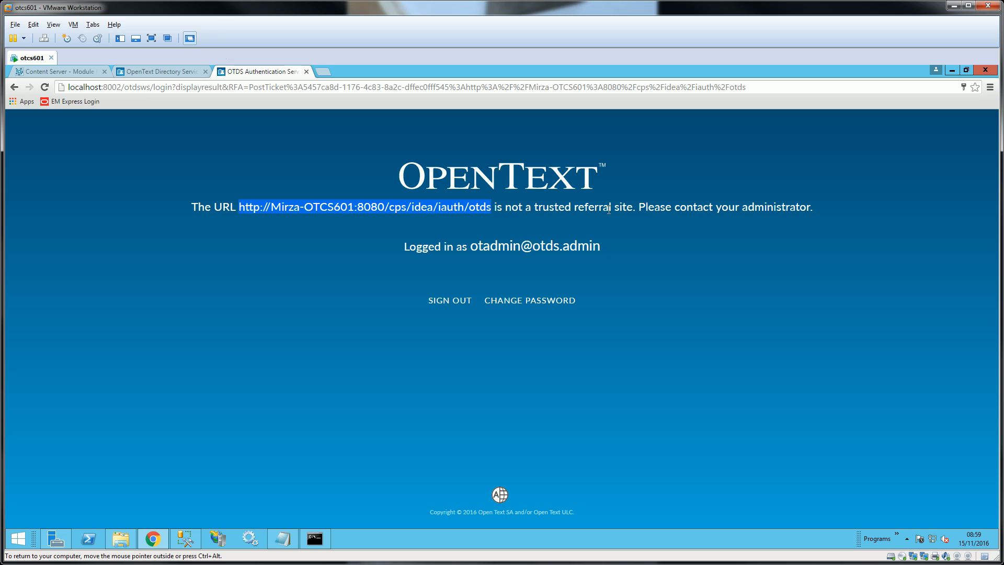
- Reload the error page, sign out of OTDS, and attempt sign-in as otadmin
{"action": "left_click", "coordinate": [44, 87]}
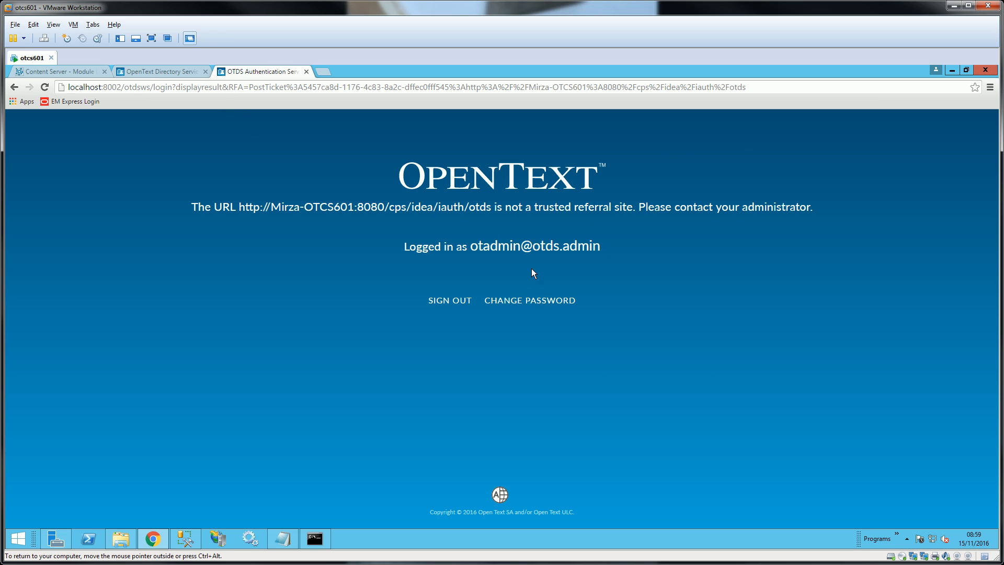
{"action": "left_click", "coordinate": [454, 302]}
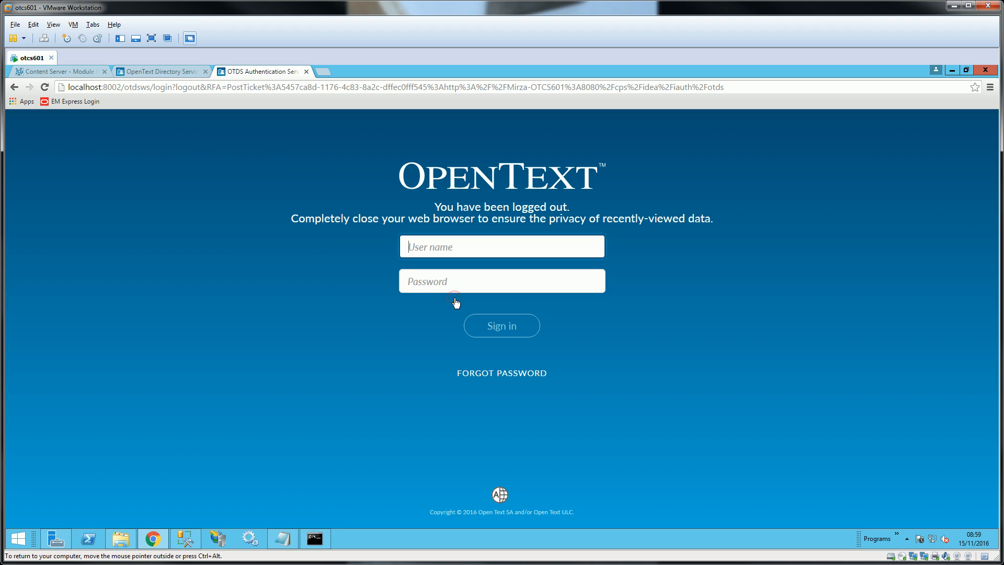
{"action": "type", "text": "otadmin"}
{"action": "left_click", "coordinate": [484, 289]}
{"action": "type", "text": "******"}
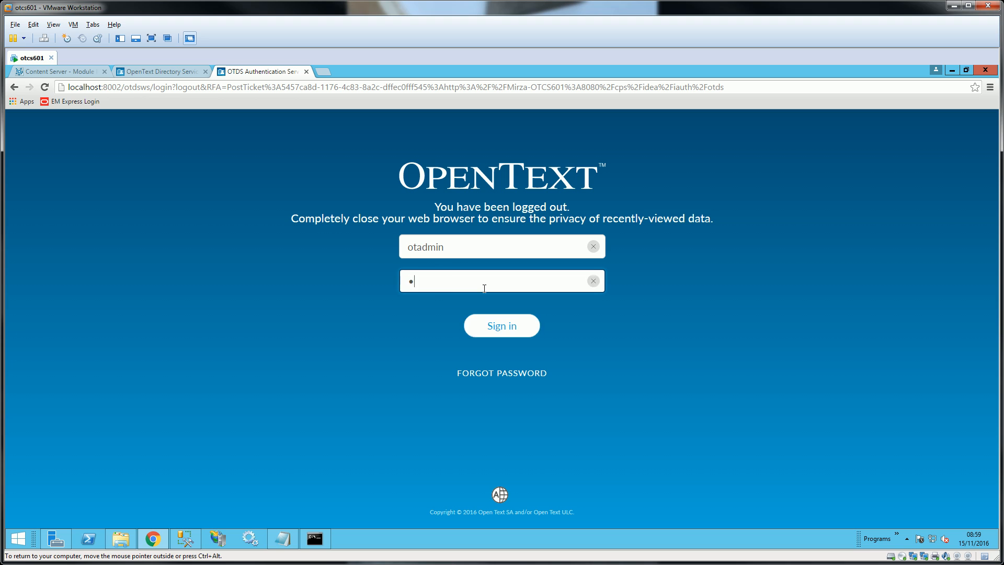
{"action": "type", "text": "**"}
{"action": "left_click", "coordinate": [505, 326]}
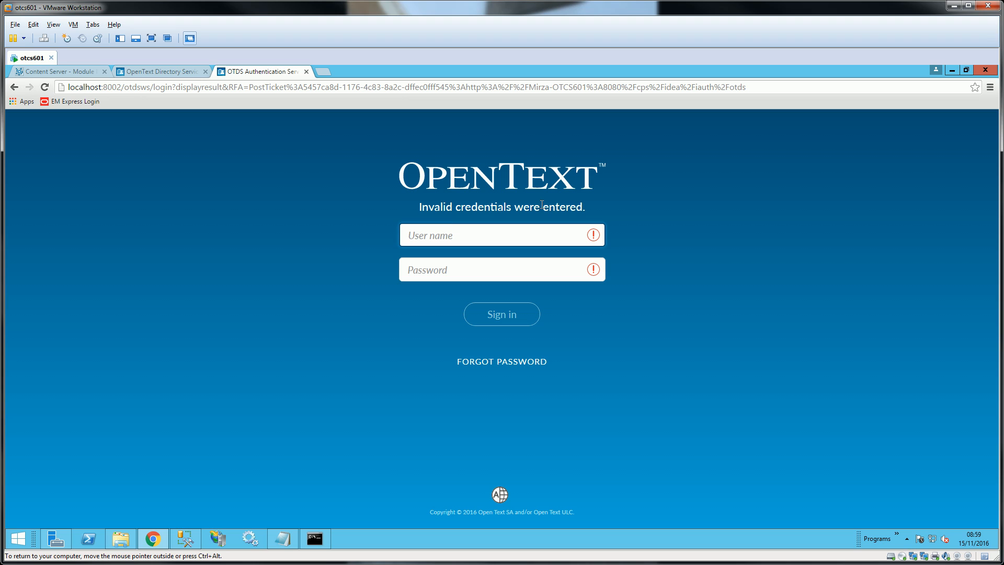
- Retry the OTDS sign-in with the admin user name and password
{"action": "type", "text": "admin"}
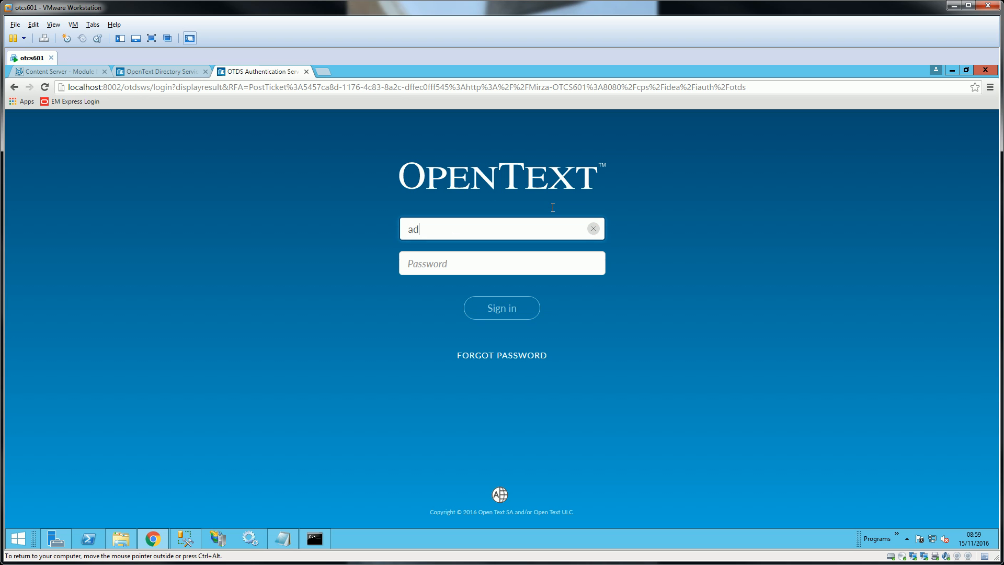
{"action": "key", "text": "Tab"}
{"action": "type", "text": "********"}
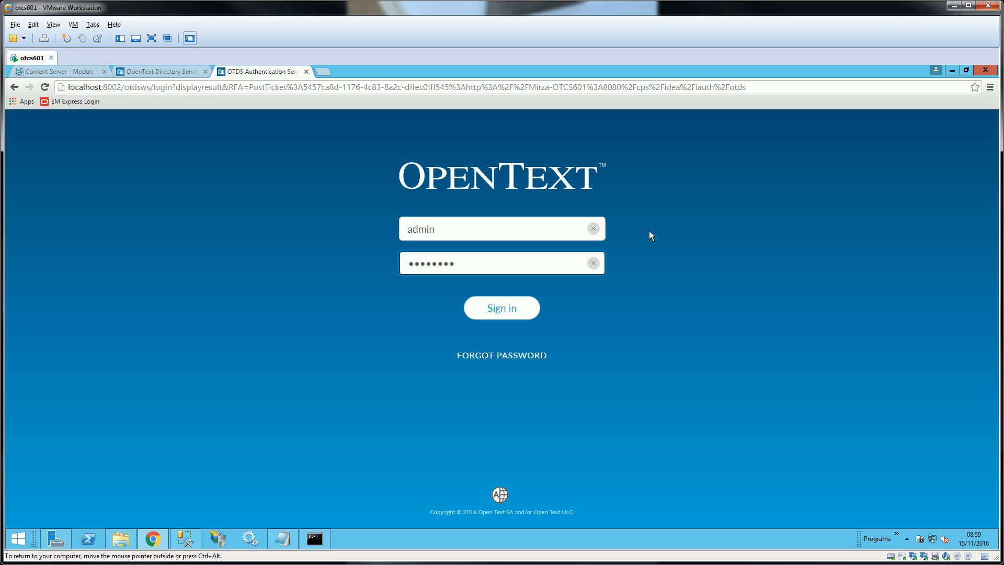
{"action": "left_click", "coordinate": [506, 309]}
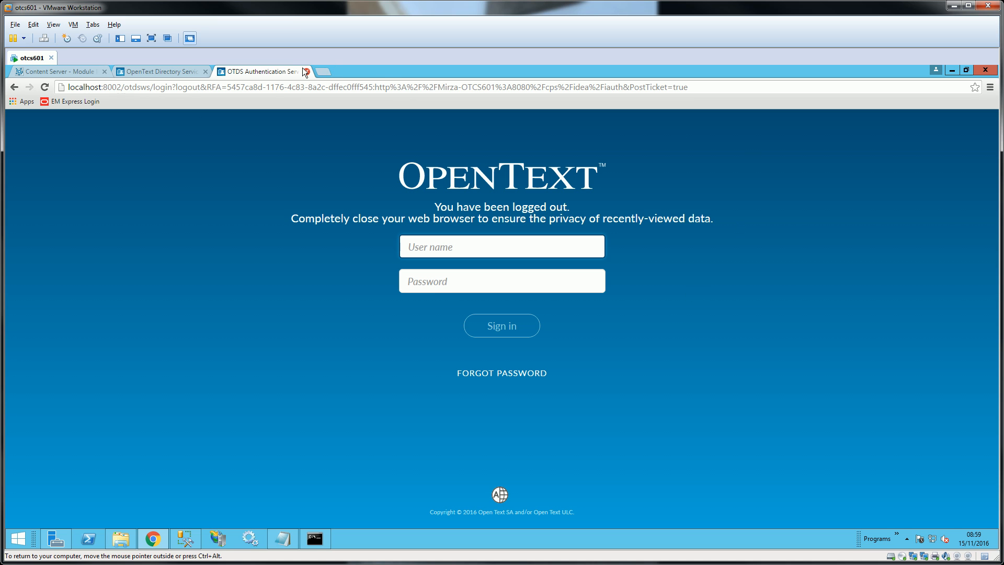
- Close Chrome and the Delivery Server console, restart Delivery Server, and open a new Chrome window
{"action": "left_click", "coordinate": [981, 69]}
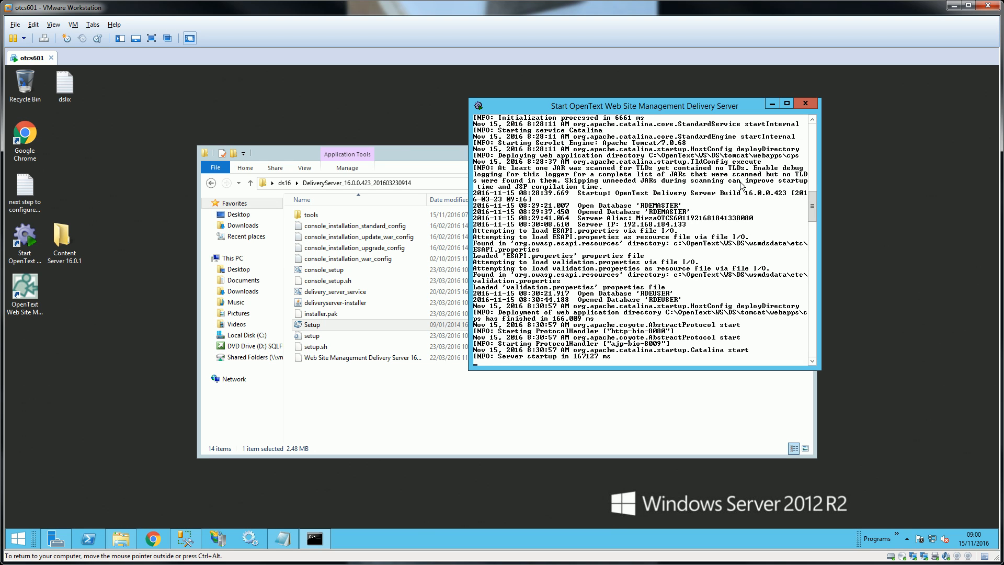
{"action": "left_click", "coordinate": [810, 103]}
{"action": "double_click", "coordinate": [24, 240]}
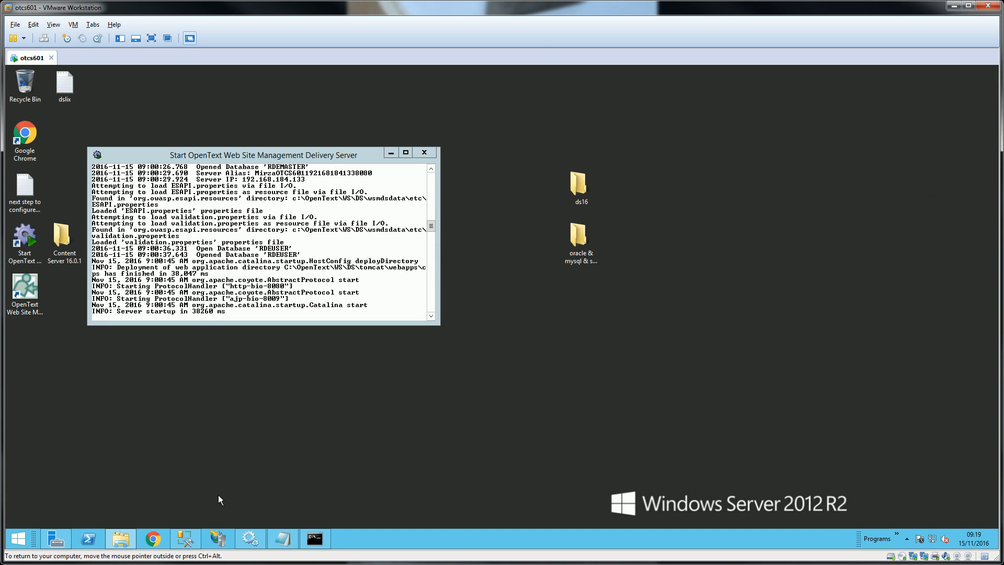
{"action": "left_click", "coordinate": [152, 539]}
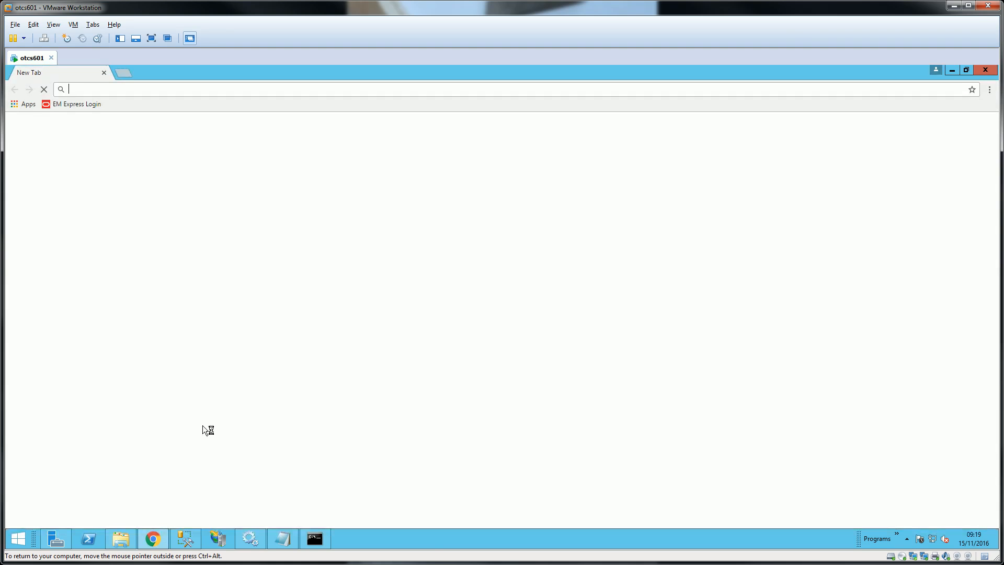
- Load the localhost:8080/cps/idea/iauth Delivery Server address from the address-bar suggestions
{"action": "left_click", "coordinate": [171, 91]}
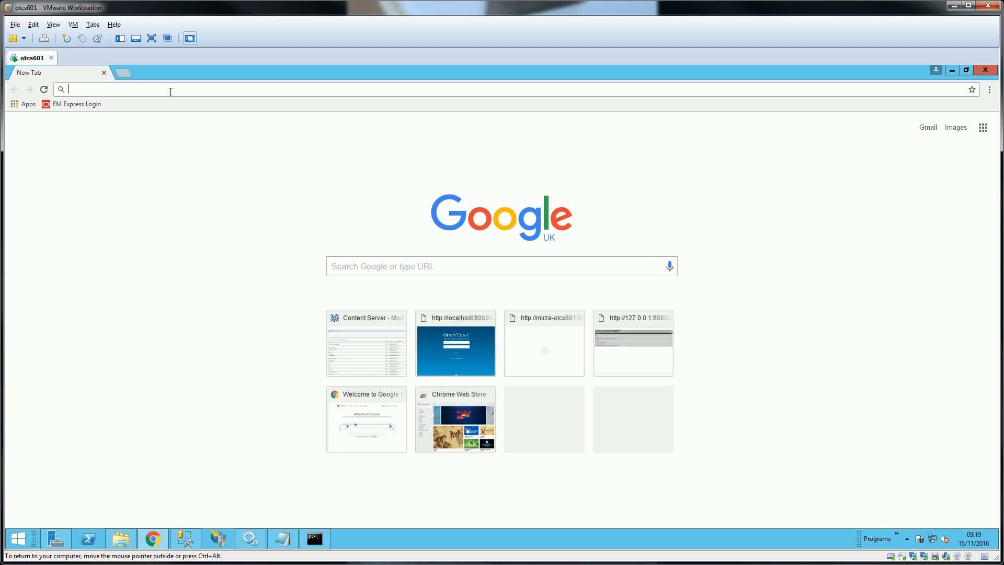
{"action": "type", "text": "l"}
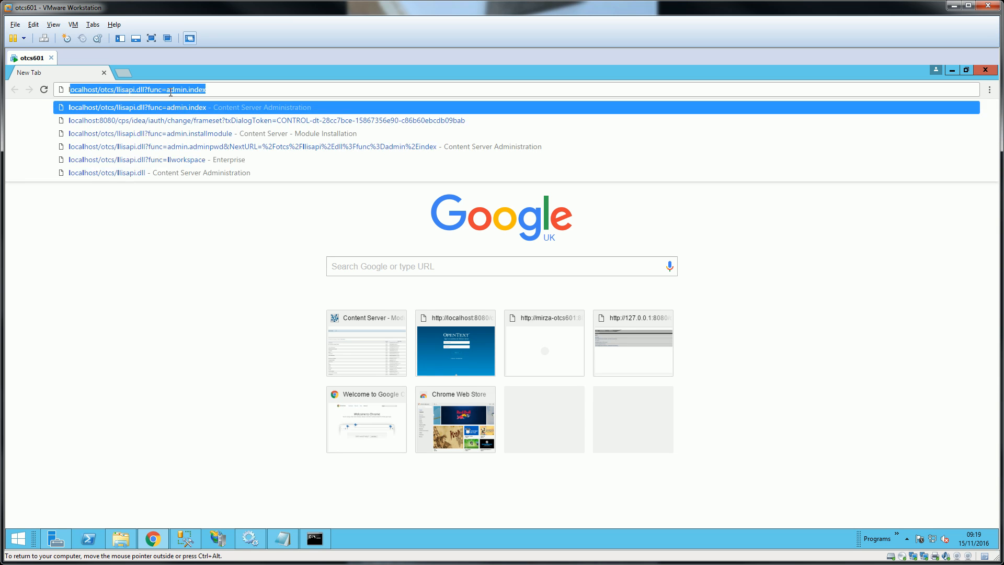
{"action": "key", "text": "Down"}
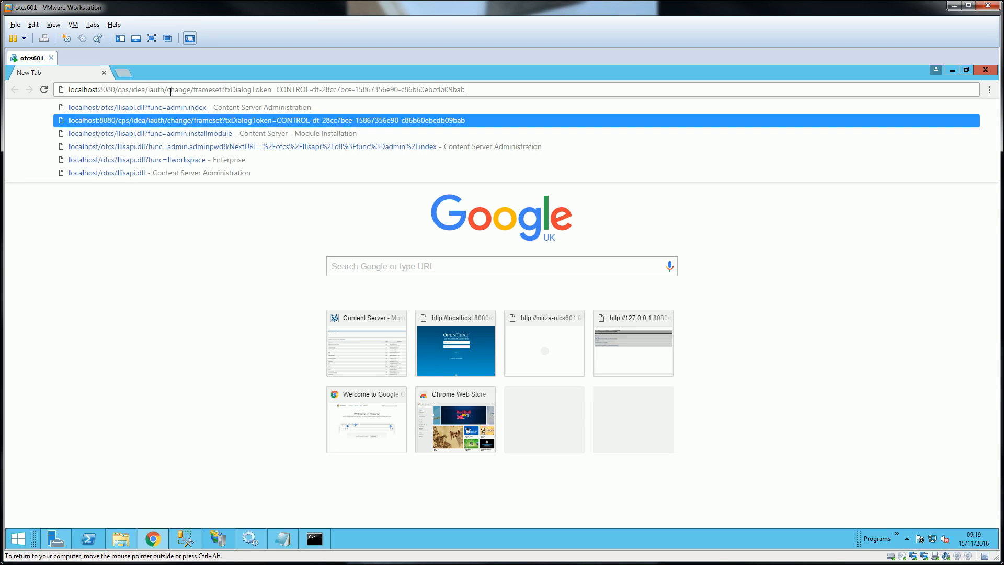
{"action": "key", "text": "Return"}
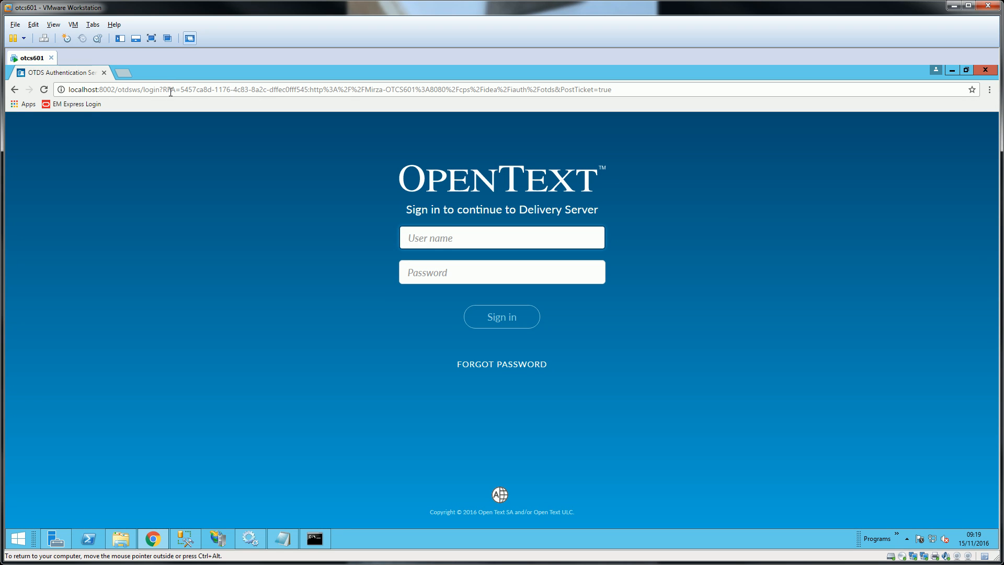
{"action": "type", "text": "o"}
{"action": "key", "text": "BackSpace"}
{"action": "type", "text": "otadmin@otds.admin"}
{"action": "key", "text": "Tab"}
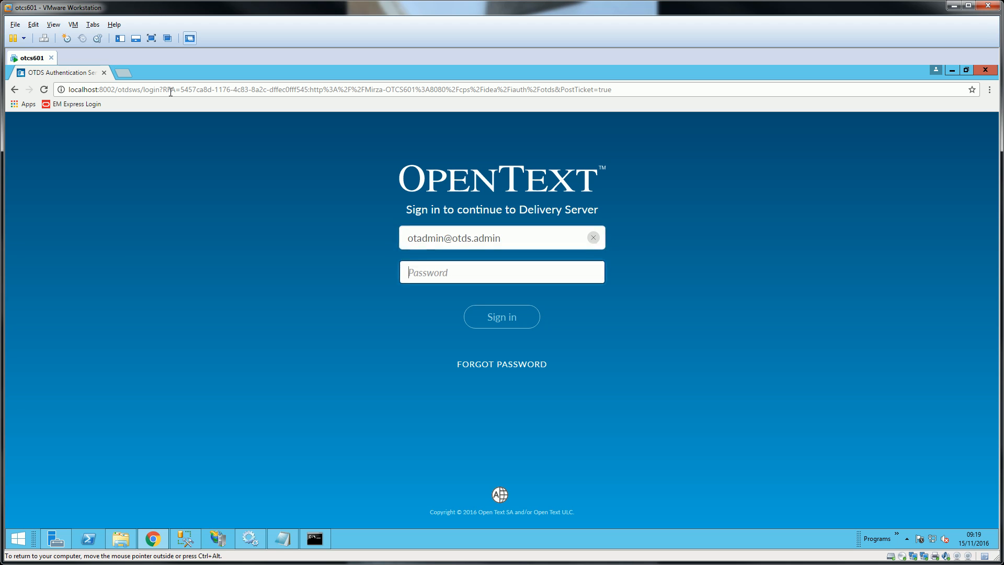
{"action": "type", "text": "•"}
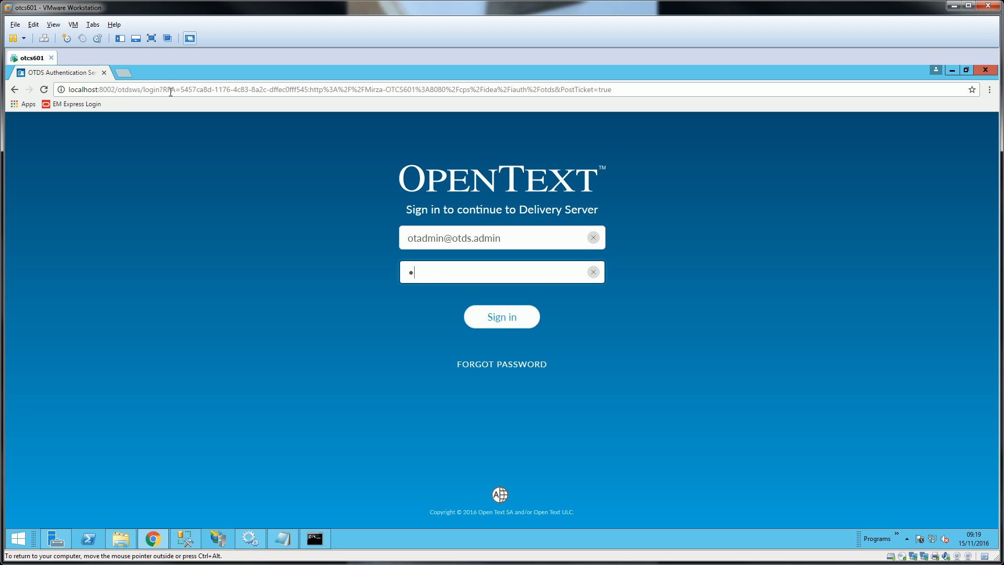
{"action": "type", "text": "••••••"}
{"action": "left_click", "coordinate": [505, 319]}
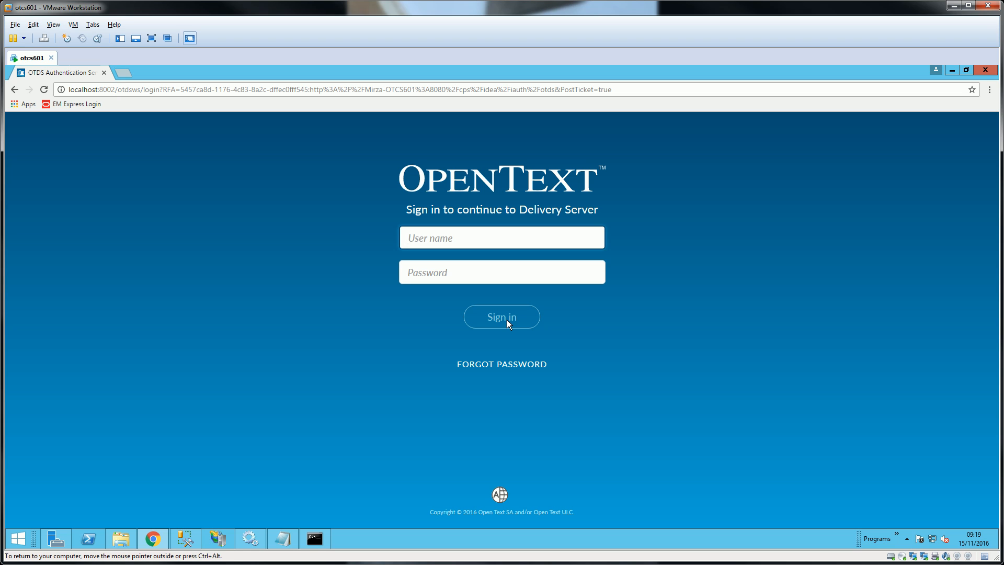
{"action": "type", "text": "otadmin@otds"}
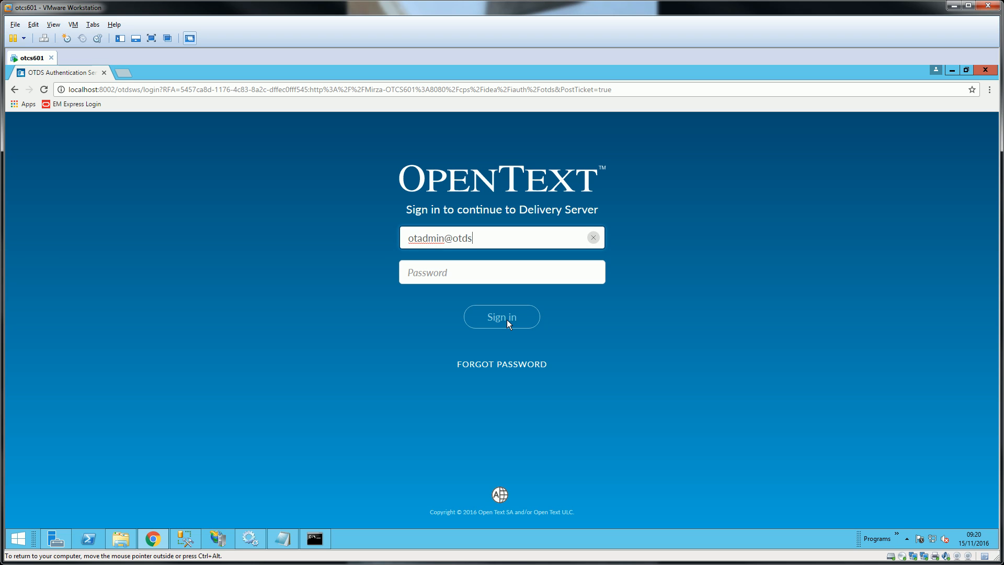
{"action": "type", "text": ".admi"}
{"action": "type", "text": "n"}
{"action": "key", "text": "Tab"}
{"action": "type", "text": "****"}
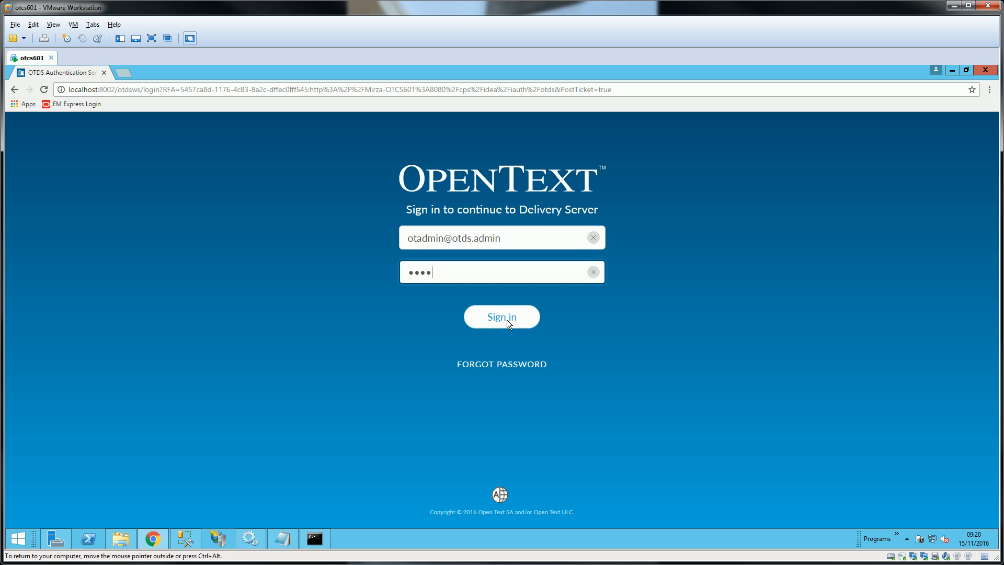
{"action": "type", "text": "****"}
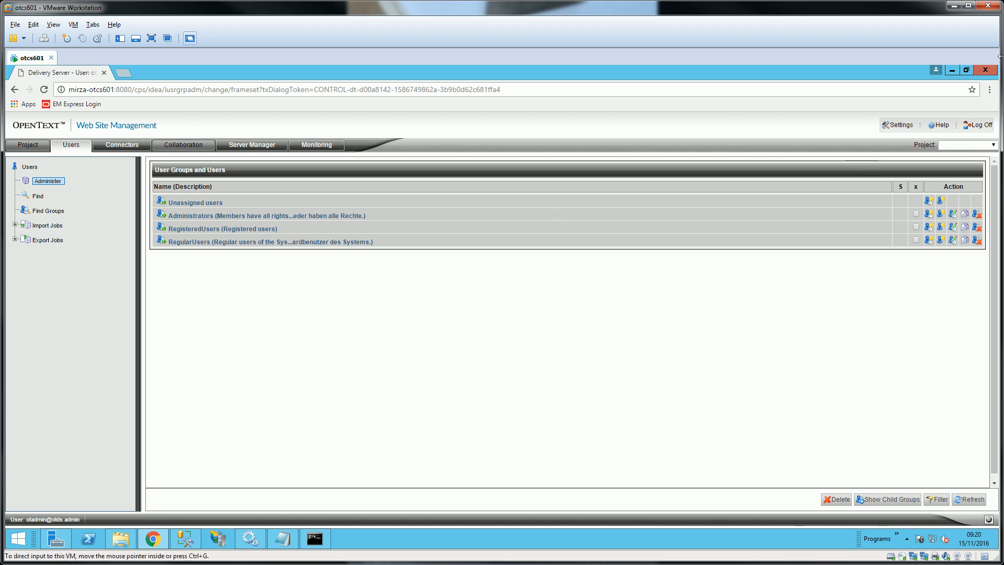
{"action": "left_click", "coordinate": [983, 127]}
{"action": "left_click", "coordinate": [573, 250]}
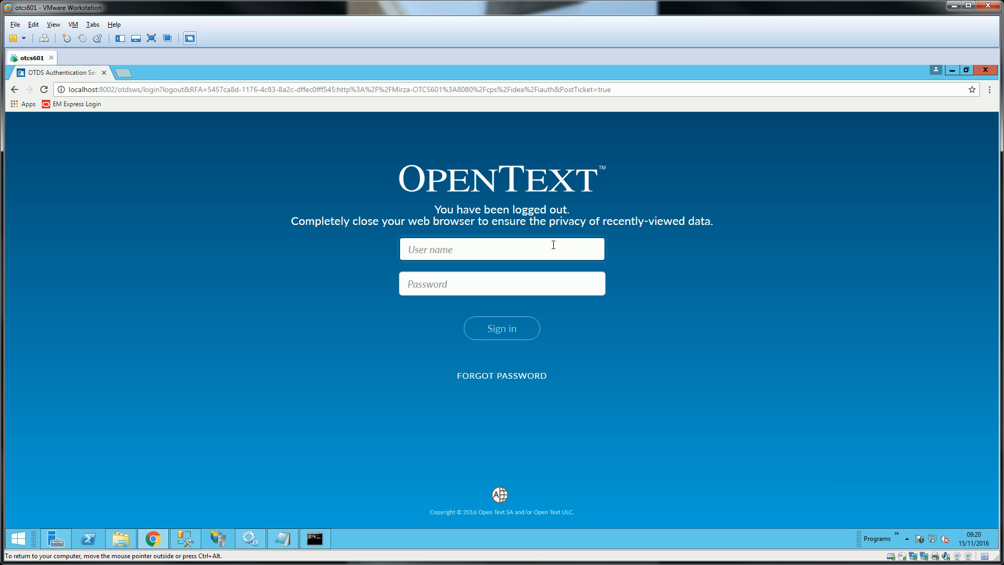
{"action": "type", "text": "otadmin@otds.admin"}
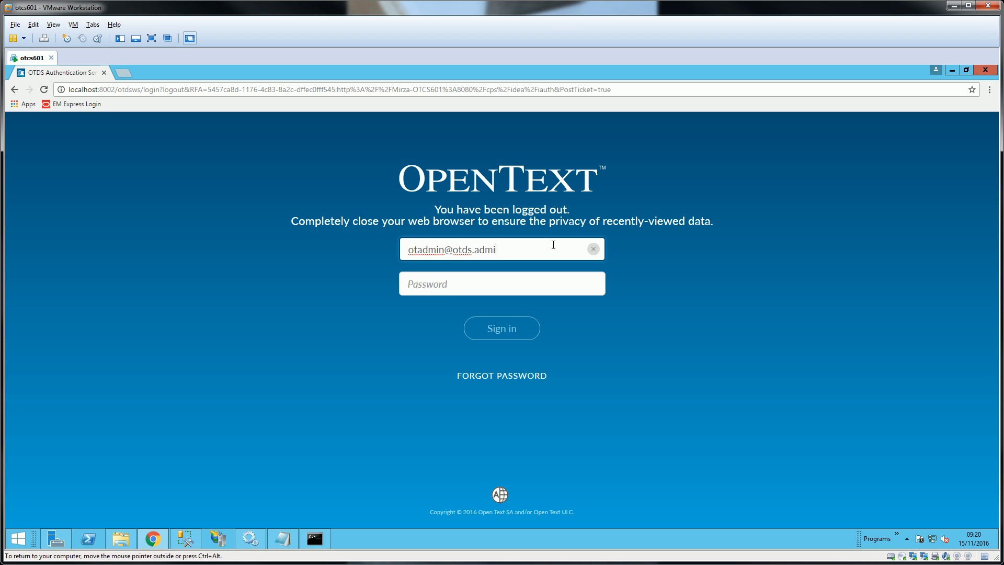
{"action": "key", "text": "Tab"}
{"action": "type", "text": "••••••••"}
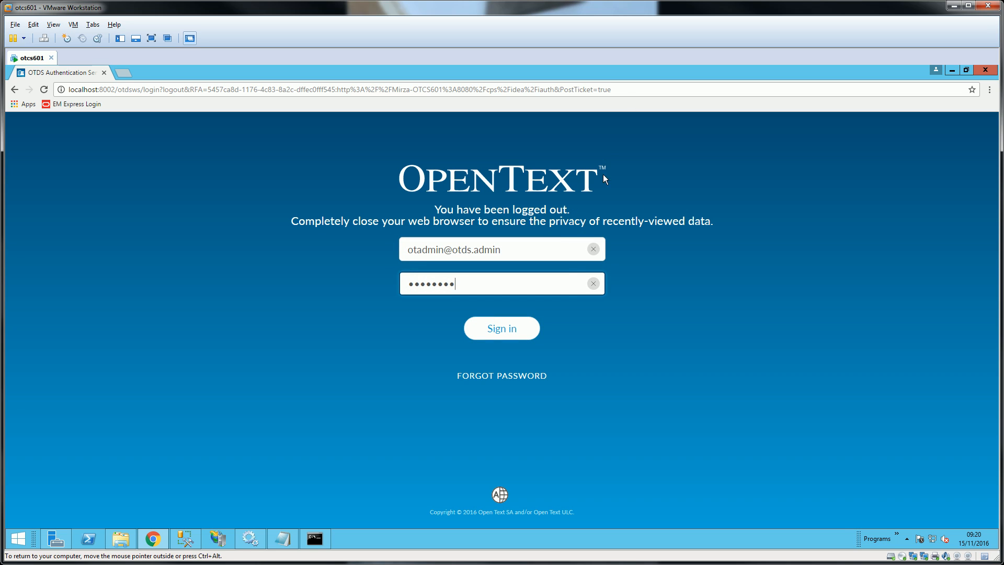
{"action": "left_click", "coordinate": [515, 330]}
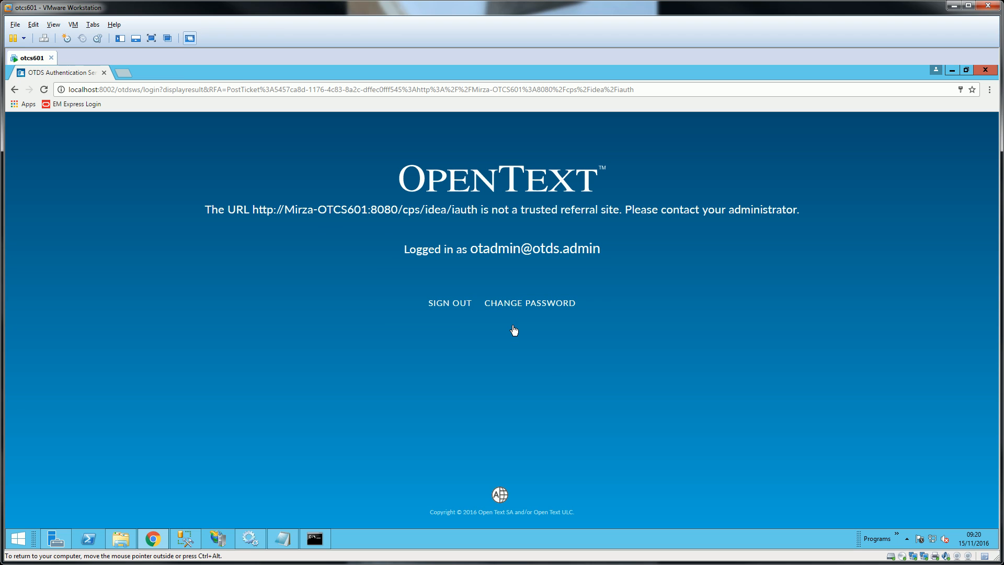
{"action": "left_click_drag", "start_coordinate": [253, 209], "coordinate": [479, 210]}
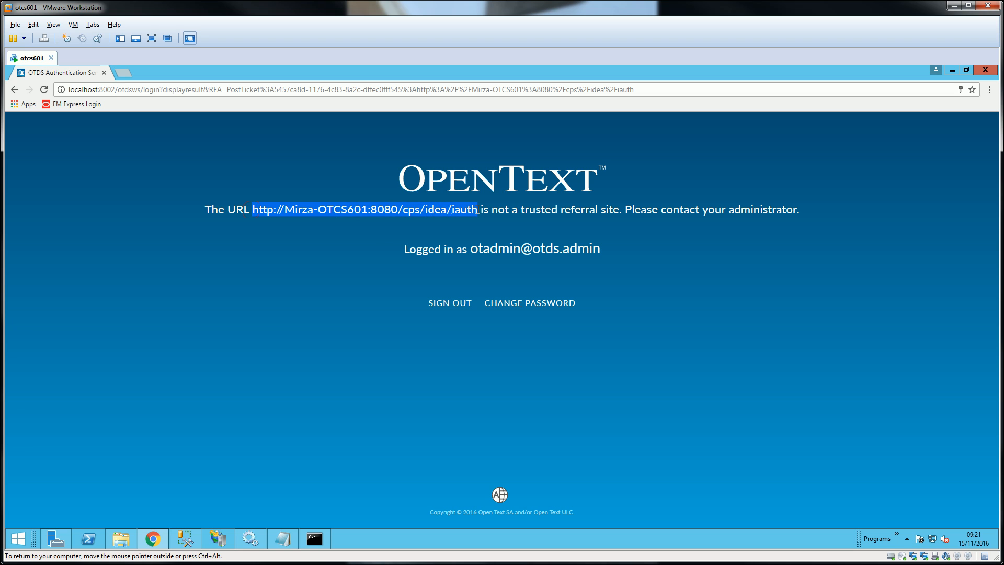
- Copy the rejected iauth URL and load the localhost:8002 OTDS login page in a new tab
{"action": "right_click", "coordinate": [470, 212]}
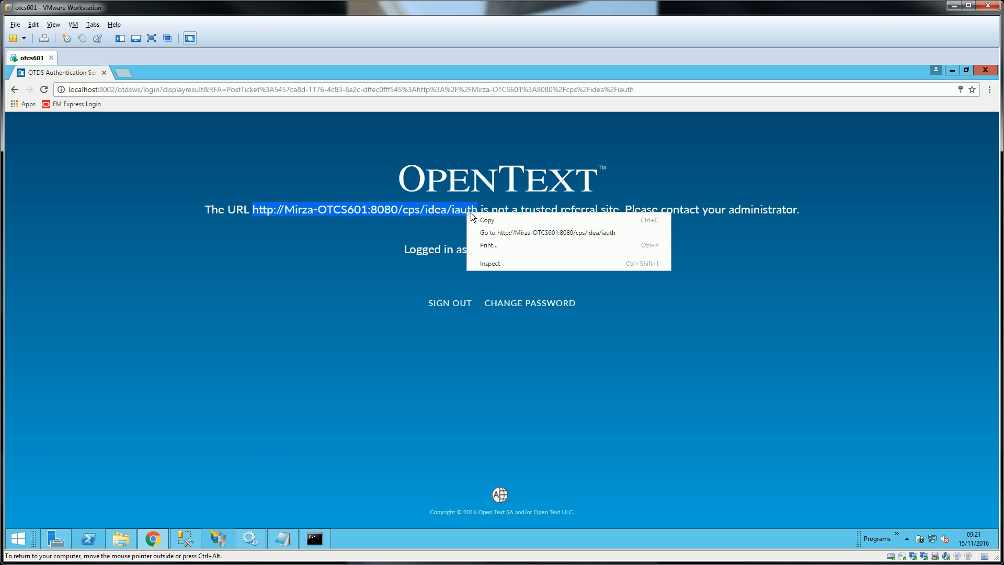
{"action": "left_click", "coordinate": [476, 216]}
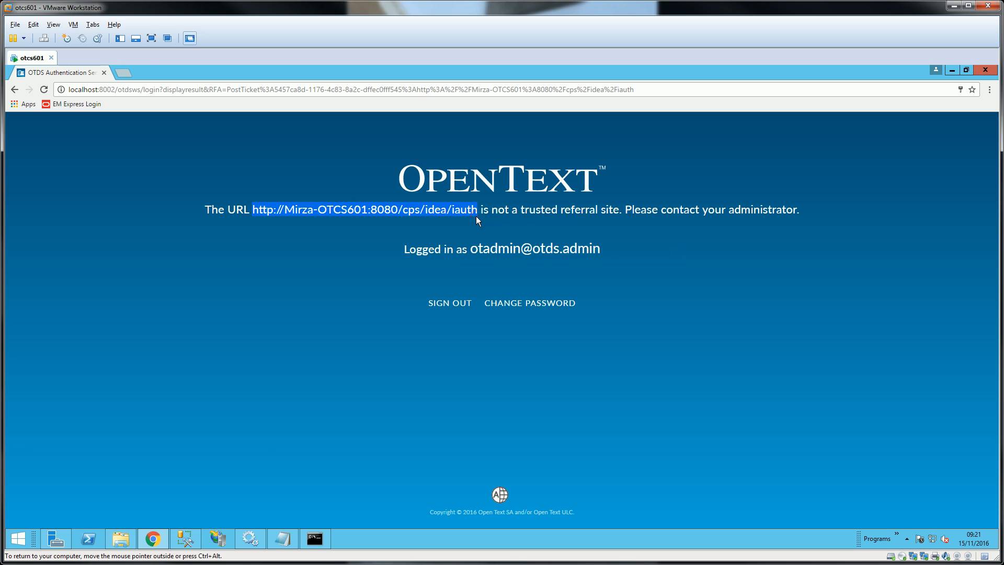
{"action": "left_click", "coordinate": [122, 75]}
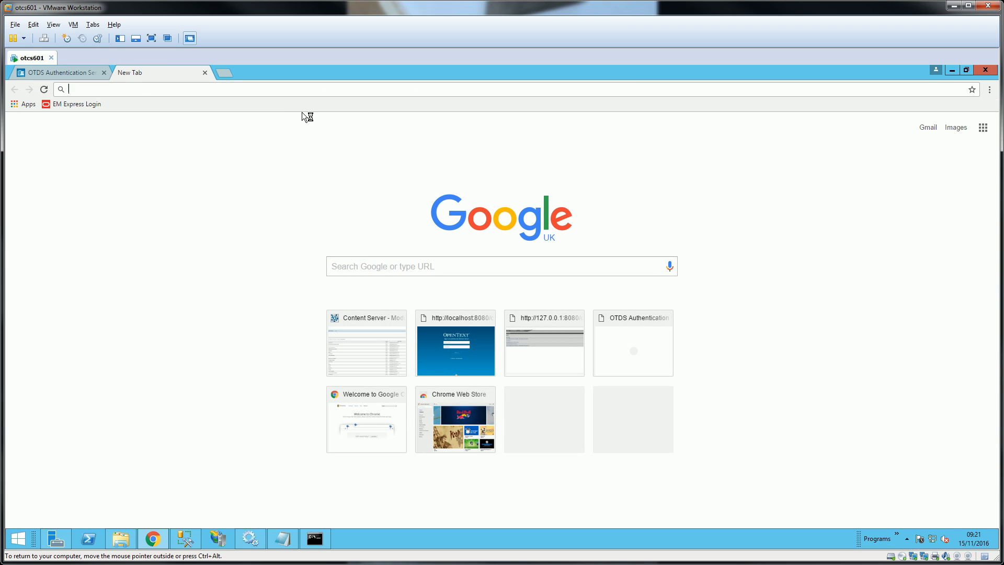
{"action": "type", "text": "localhost"}
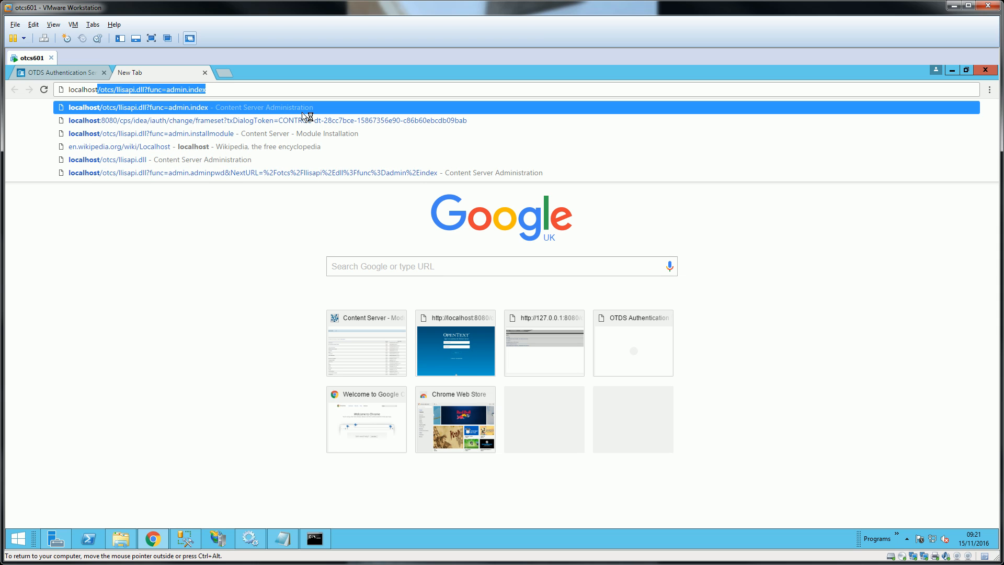
{"action": "key", "text": "Delete"}
{"action": "type", "text": ":"}
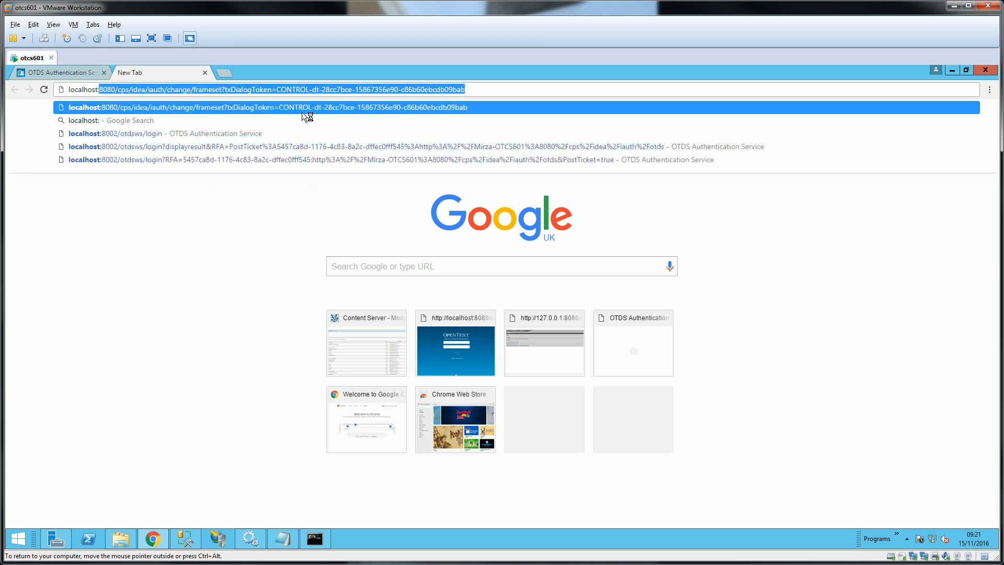
{"action": "type", "text": "800"}
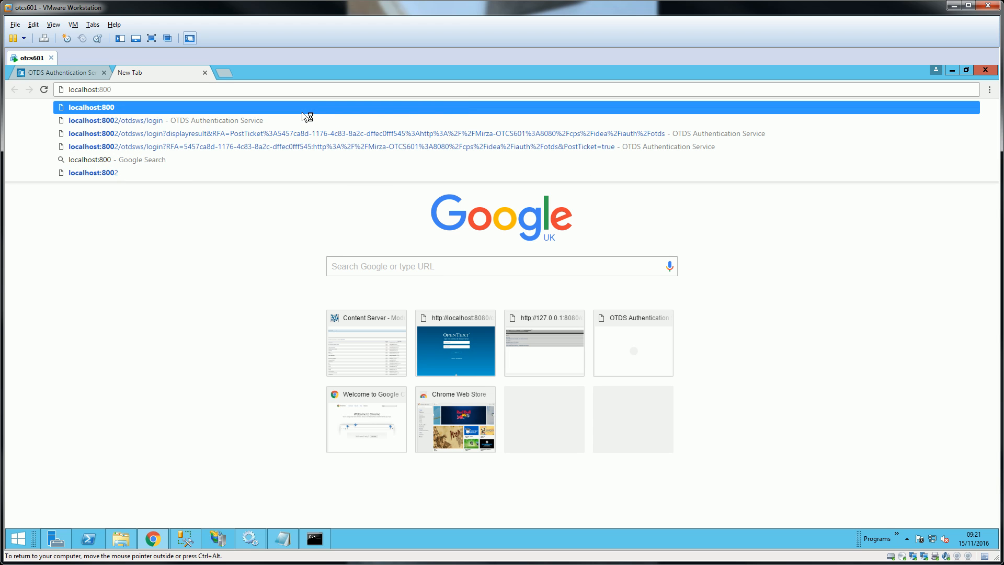
{"action": "key", "text": "Down"}
{"action": "key", "text": "Down"}
{"action": "key", "text": "Up"}
{"action": "key", "text": "Return"}
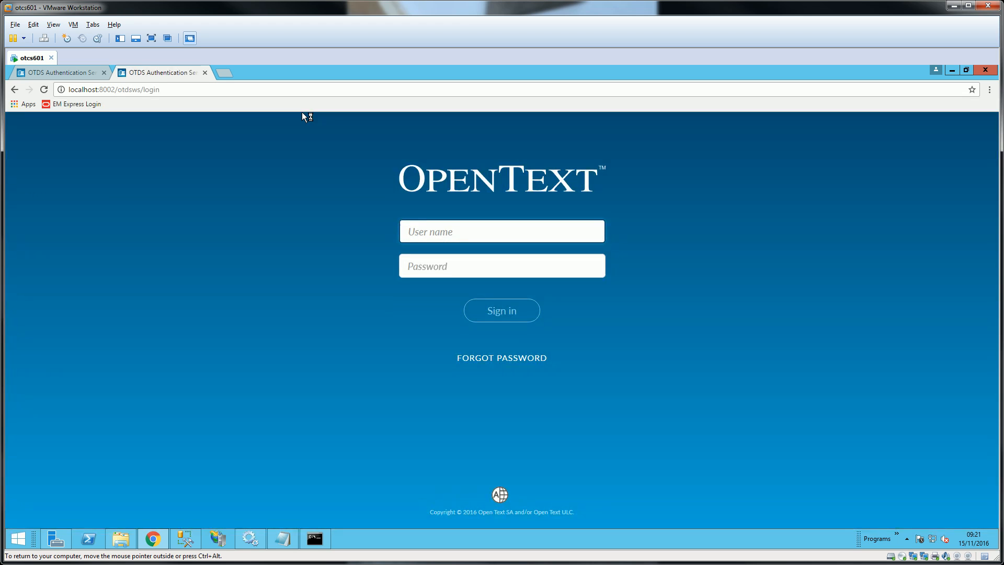
- Sign in to OTDS as admin and sign out, twice
{"action": "type", "text": "admin"}
{"action": "key", "text": "Tab"}
{"action": "type", "text": "*********"}
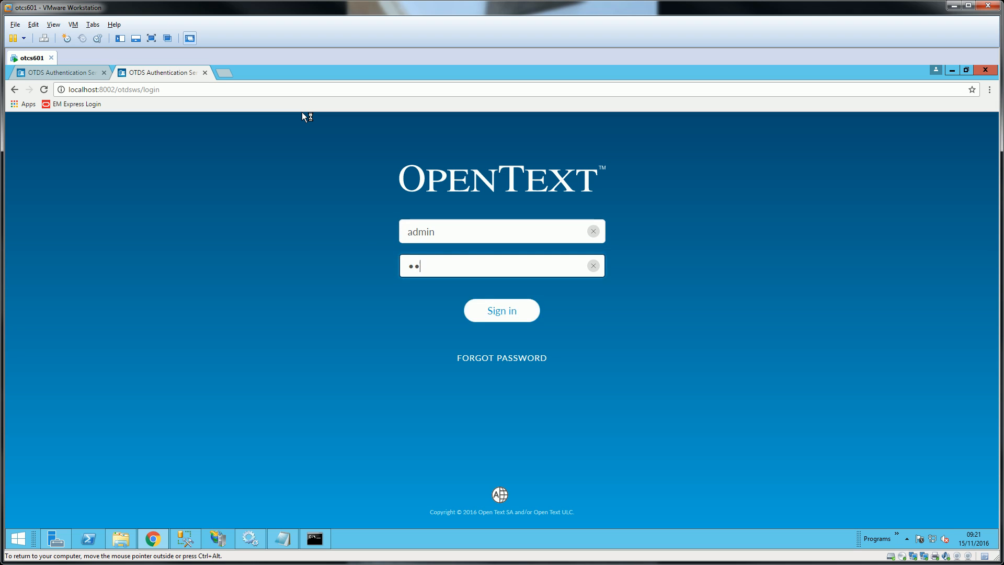
{"action": "key", "text": "Return"}
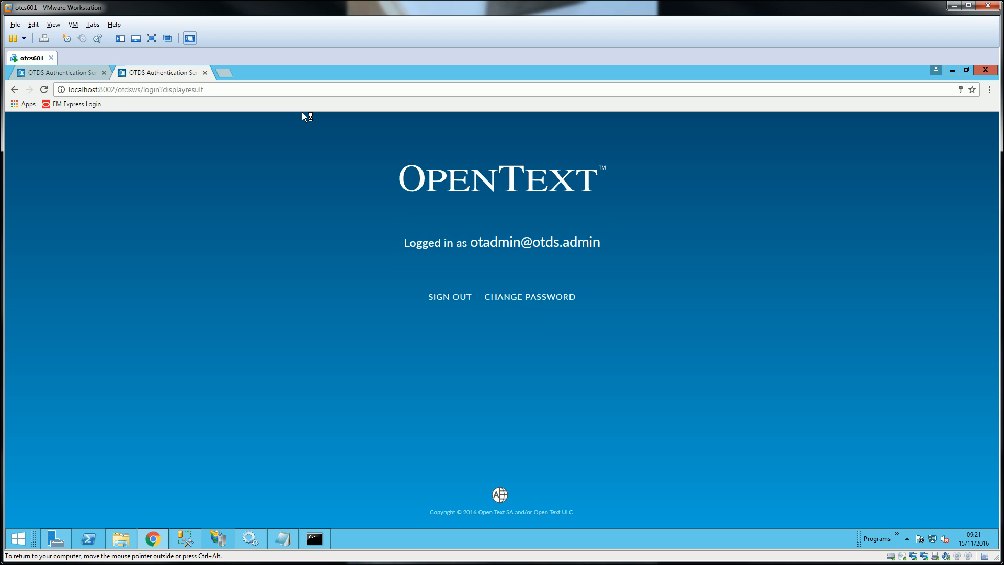
{"action": "left_click", "coordinate": [445, 297]}
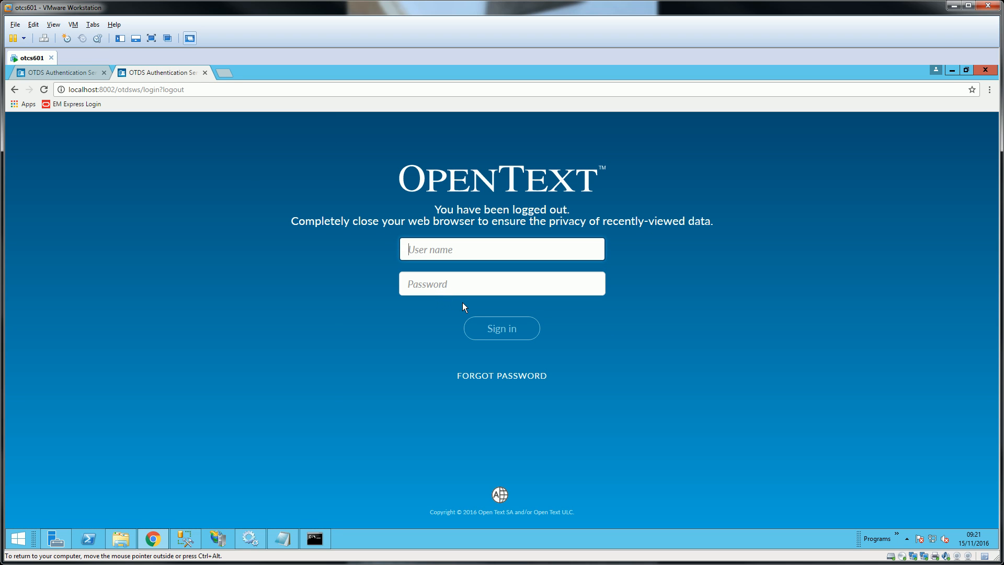
{"action": "type", "text": "admin"}
{"action": "key", "text": "Tab"}
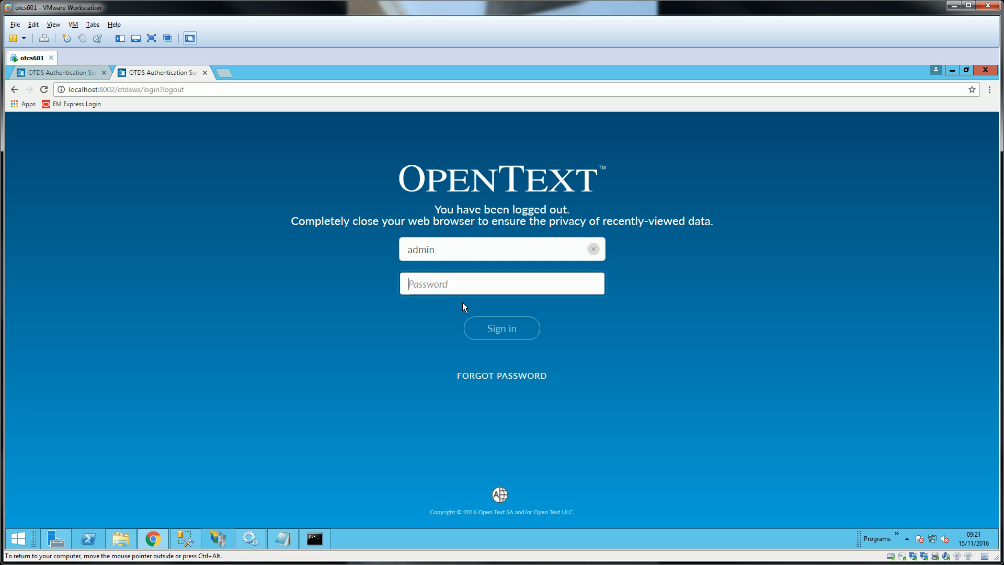
{"action": "type", "text": "****"}
{"action": "key", "text": "Return"}
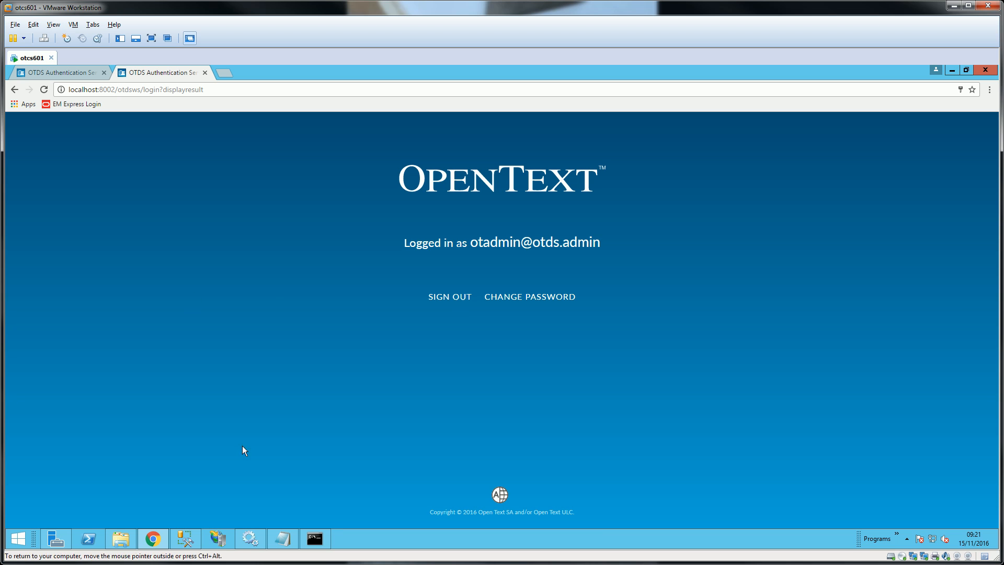
{"action": "left_click", "coordinate": [450, 297]}
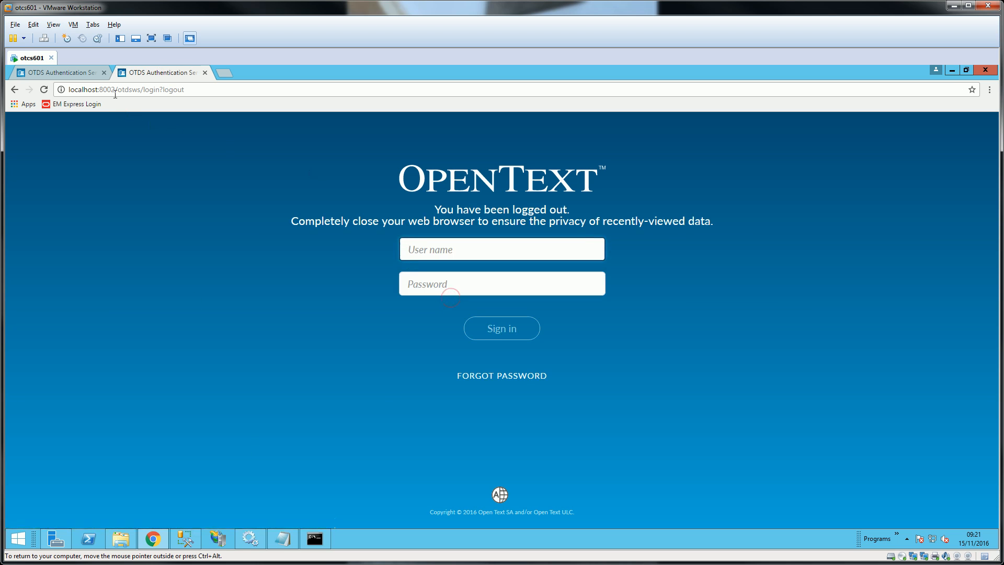
- Change the address to localhost:8002/otds-admin/ and open the administration page
{"action": "left_click_drag", "start_coordinate": [121, 90], "coordinate": [314, 90]}
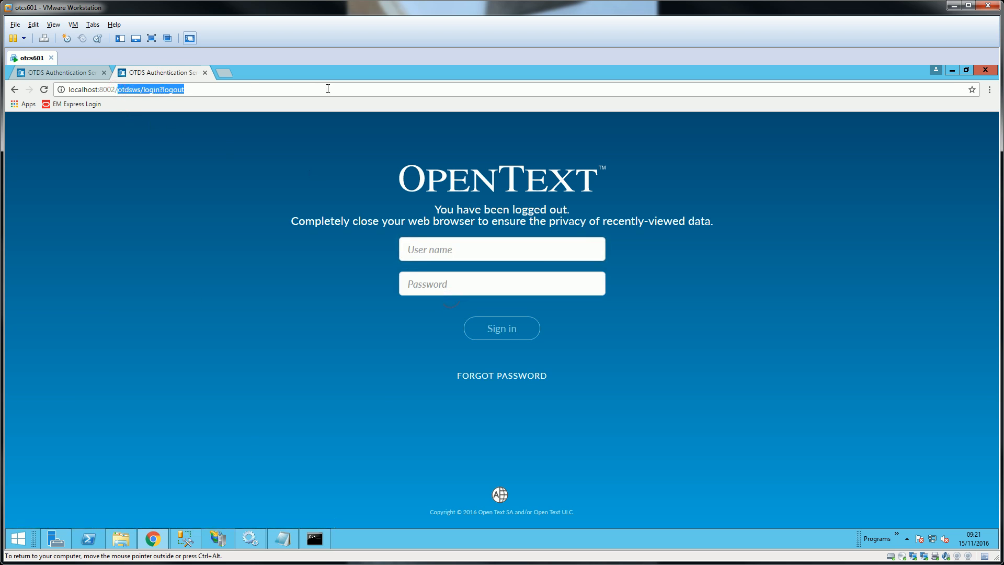
{"action": "type", "text": "ot"}
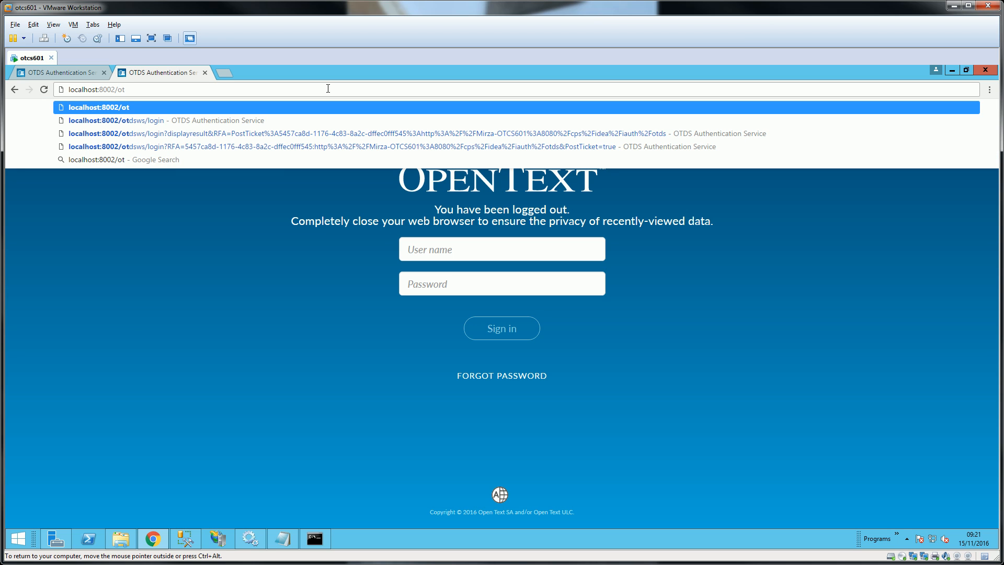
{"action": "type", "text": "d-"}
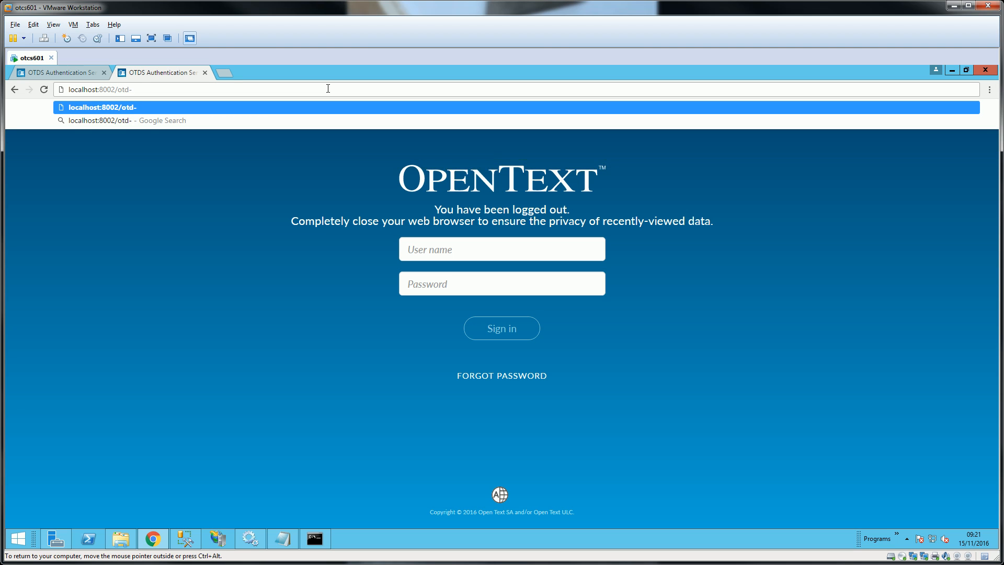
{"action": "key", "text": "BackSpace"}
{"action": "key", "text": "BackSpace"}
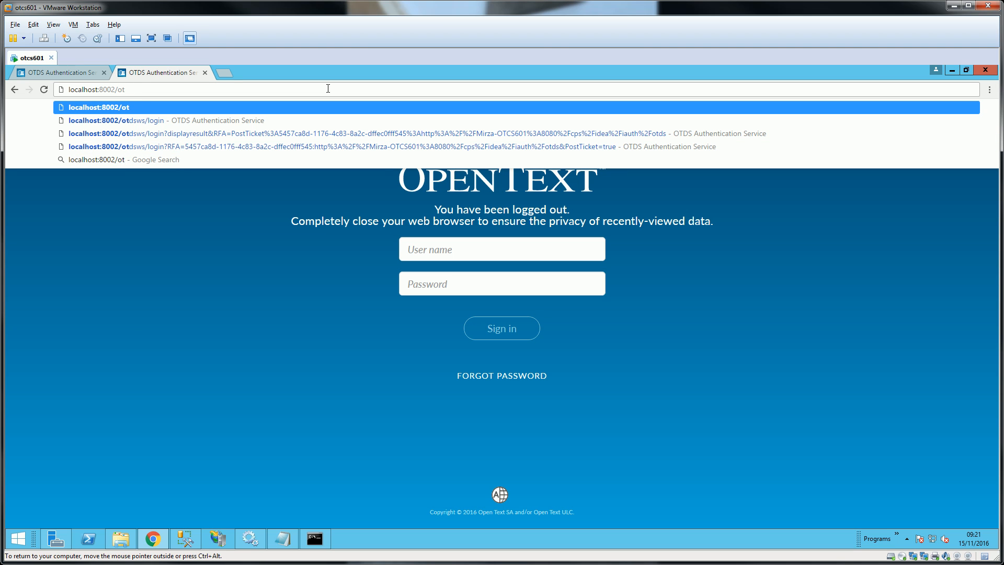
{"action": "type", "text": "ds-"}
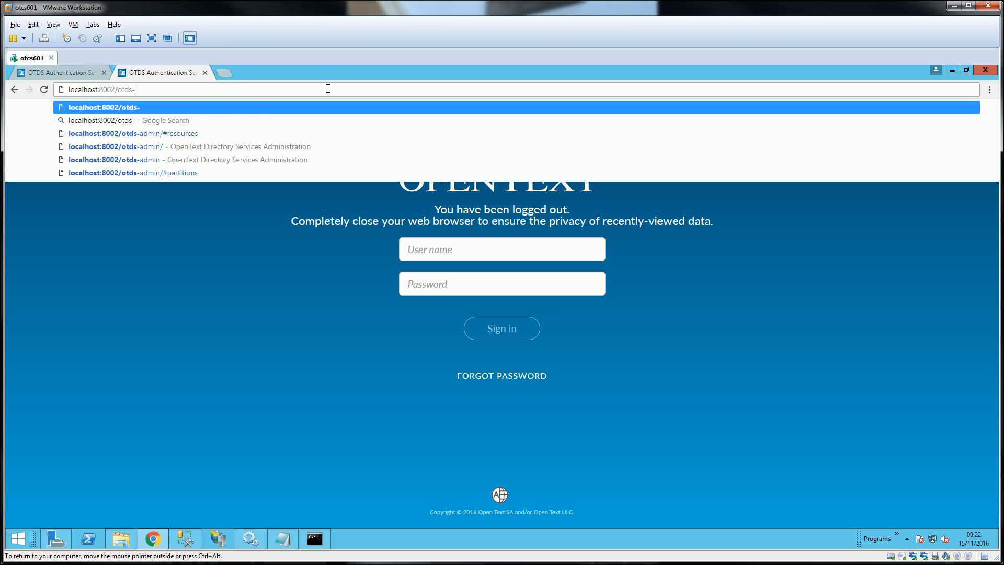
{"action": "key", "text": "Down"}
{"action": "key", "text": "Down"}
{"action": "key", "text": "Down"}
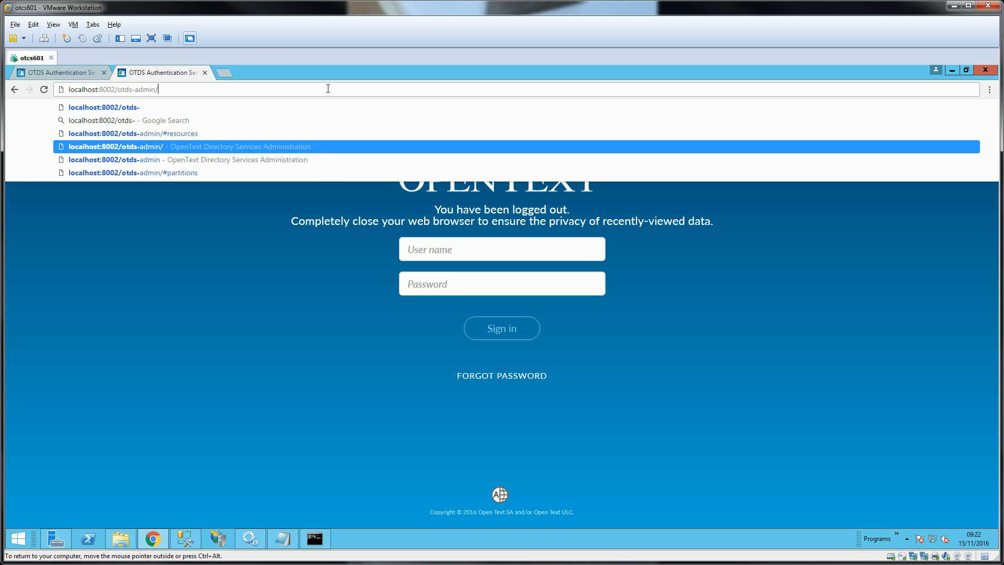
{"action": "key", "text": "Return"}
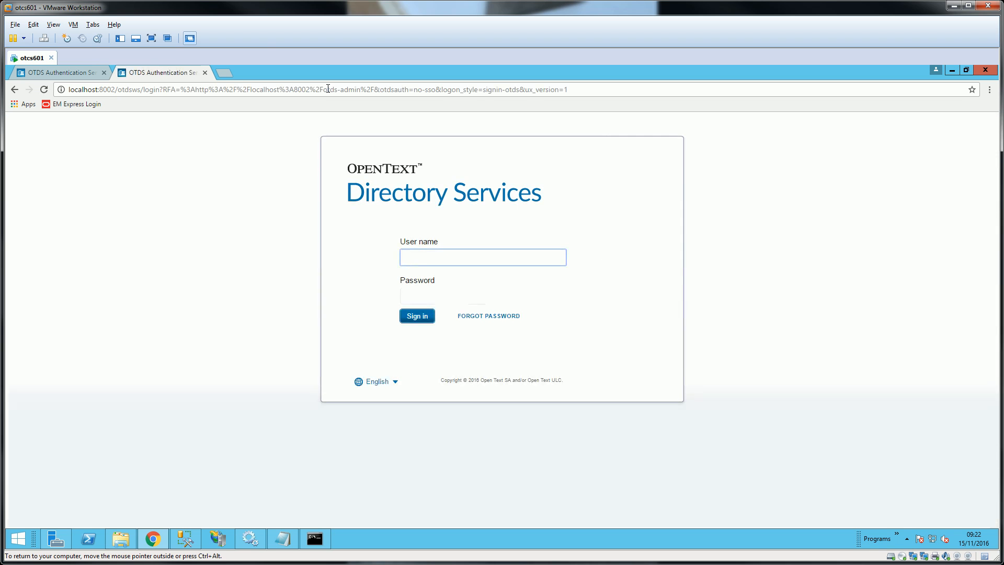
- Sign in to the Directory Services admin console as admin and open Trusted Sites
{"action": "type", "text": "admin"}
{"action": "key", "text": "Tab"}
{"action": "type", "text": "•••••••••"}
{"action": "key", "text": "Return"}
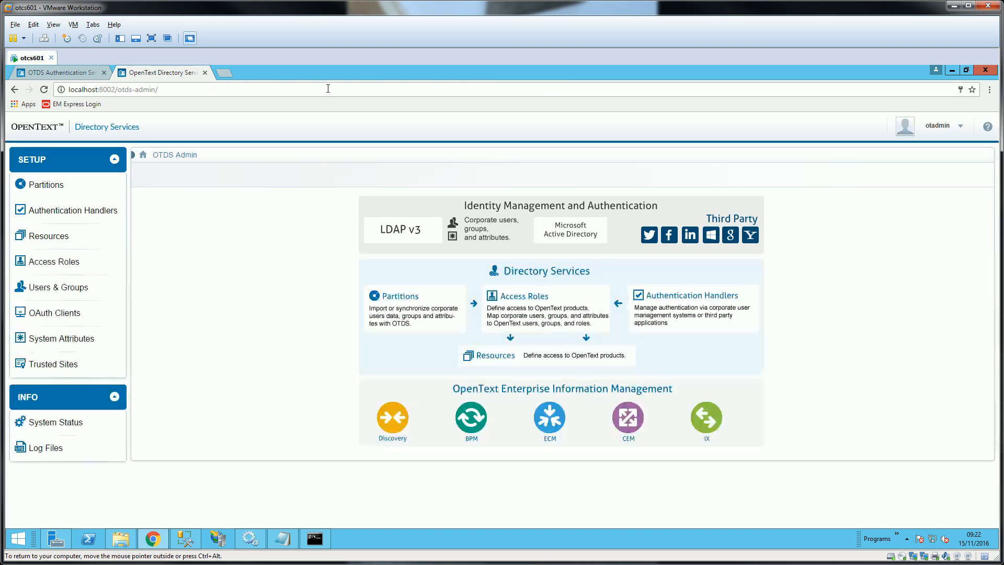
{"action": "left_click", "coordinate": [62, 365]}
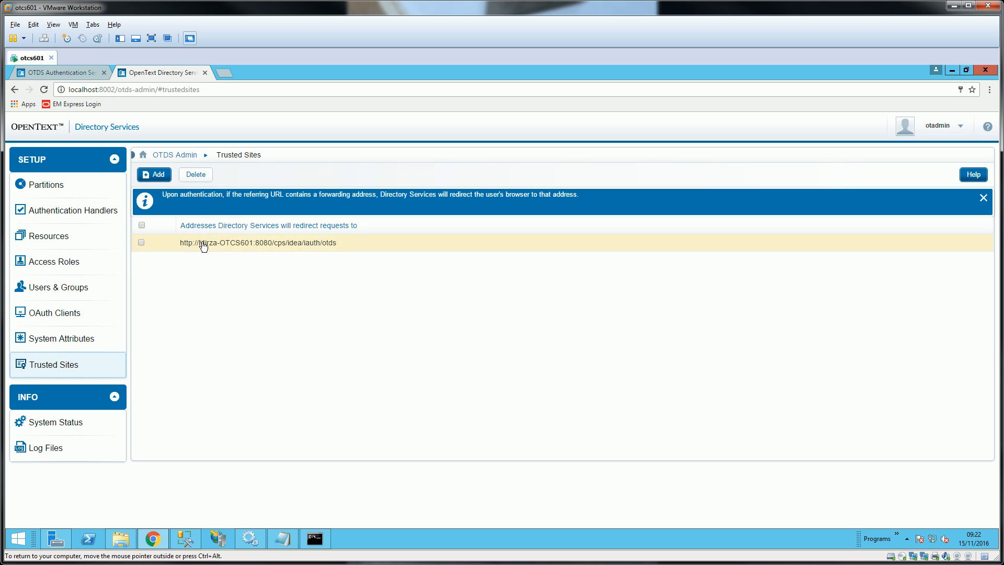
{"action": "left_click", "coordinate": [166, 177]}
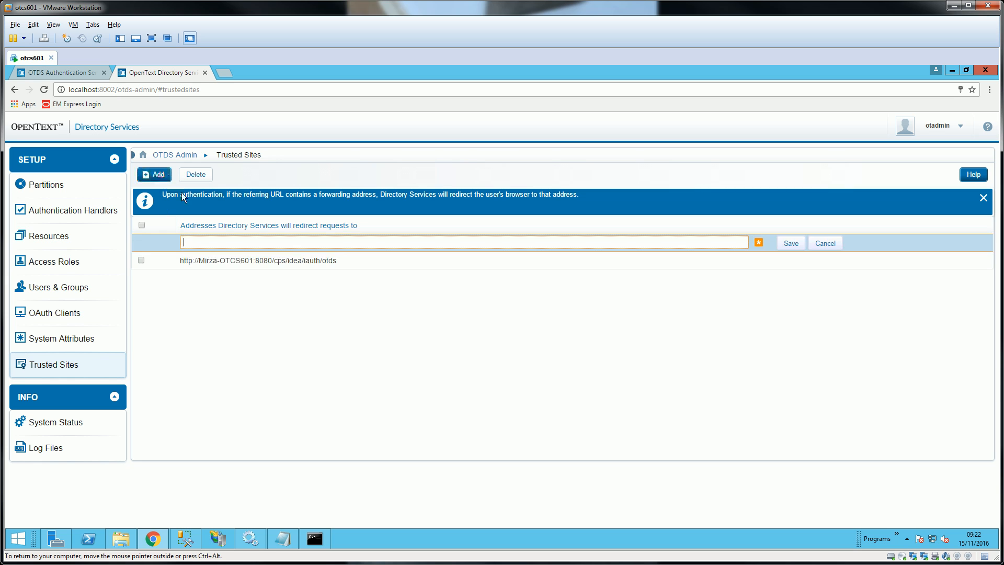
{"action": "right_click", "coordinate": [222, 243]}
{"action": "left_click", "coordinate": [248, 308]}
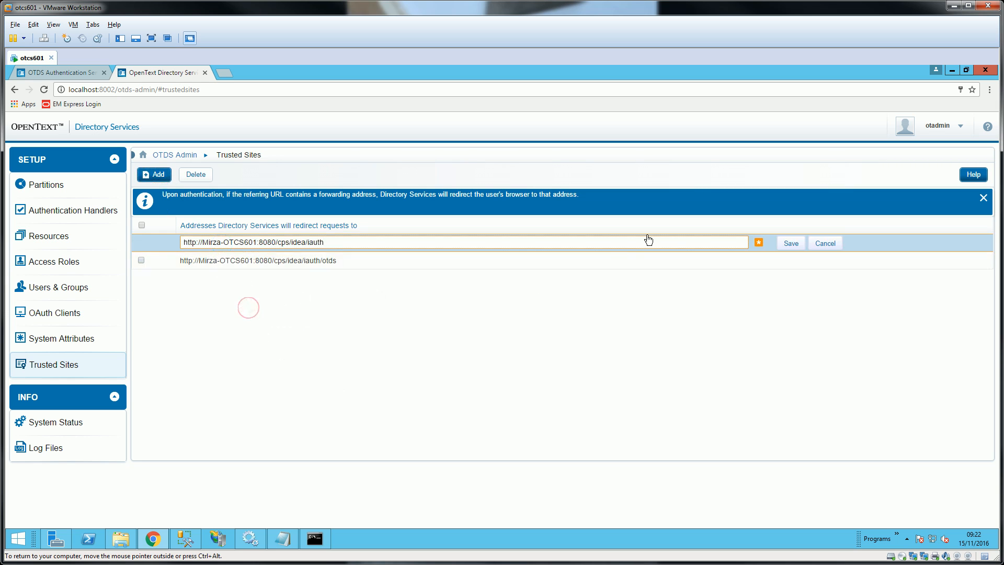
{"action": "left_click", "coordinate": [792, 243]}
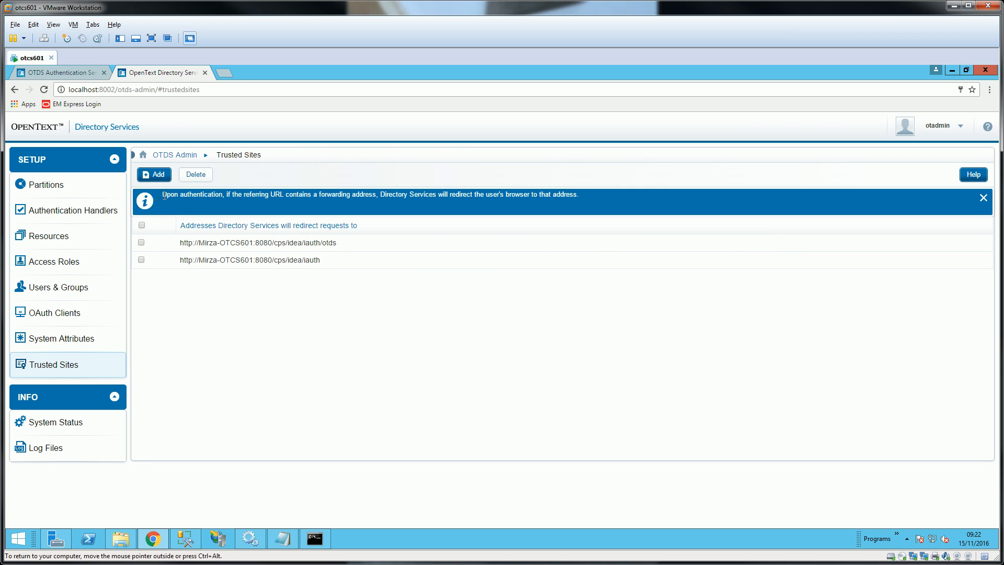
{"action": "left_click", "coordinate": [154, 174]}
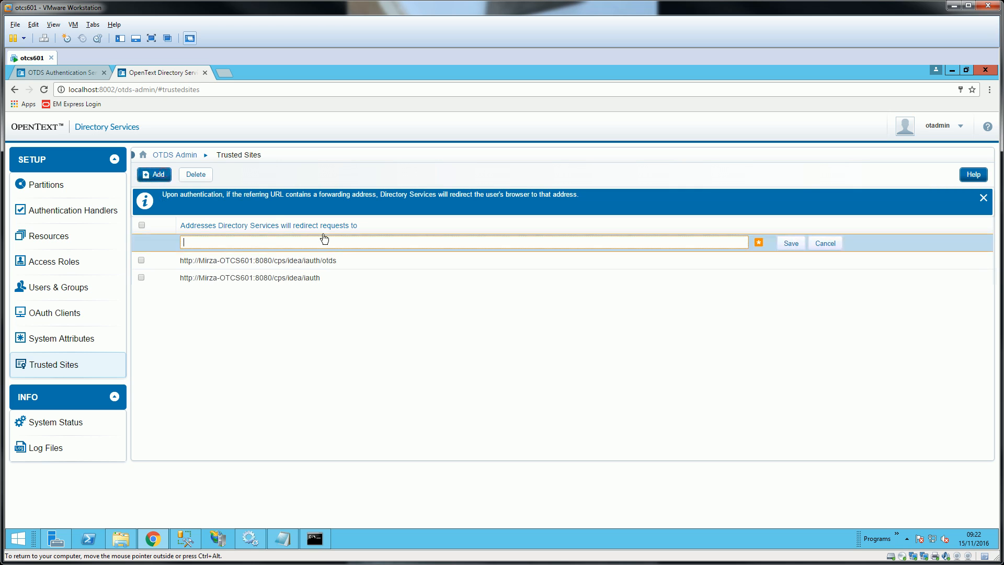
{"action": "right_click", "coordinate": [303, 241]}
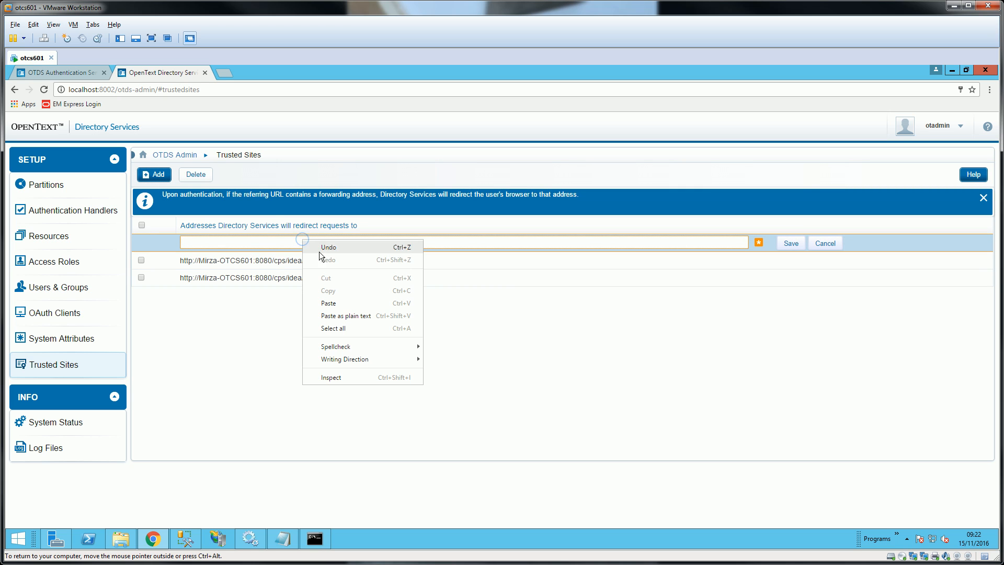
{"action": "left_click", "coordinate": [330, 300]}
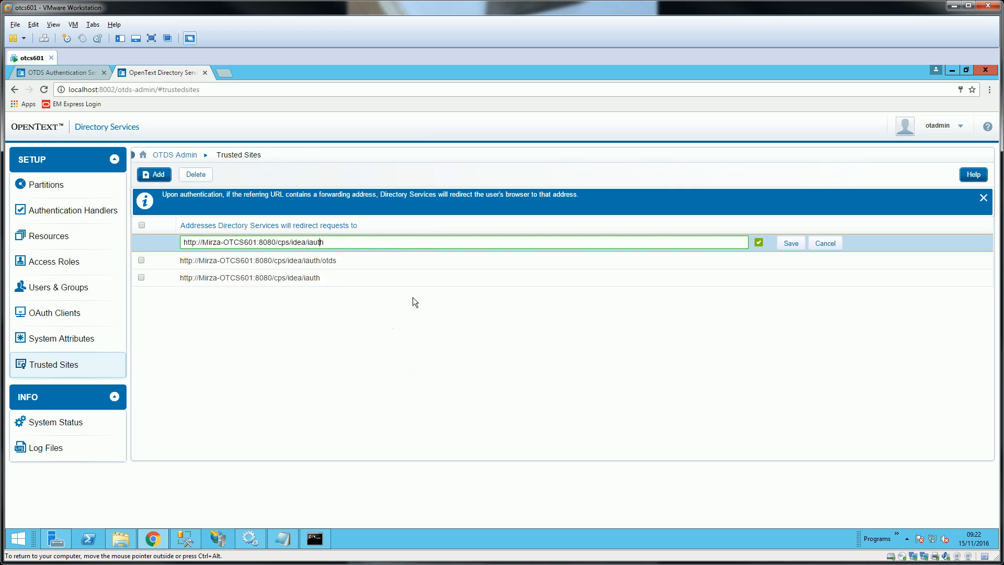
{"action": "key", "text": "shift+Left"}
{"action": "key", "text": "shift+Left"}
{"action": "key", "text": "shift+Left"}
{"action": "key", "text": "shift+Left"}
{"action": "key", "text": "shift+Left"}
{"action": "key", "text": "shift+Left"}
{"action": "key", "text": "shift+Left"}
{"action": "key", "text": "shift+Left"}
{"action": "key", "text": "shift+Left"}
{"action": "key", "text": "shift+Left"}
{"action": "key", "text": "shift+Left"}
{"action": "key", "text": "shift+Left"}
{"action": "type", "text": "localhost"}
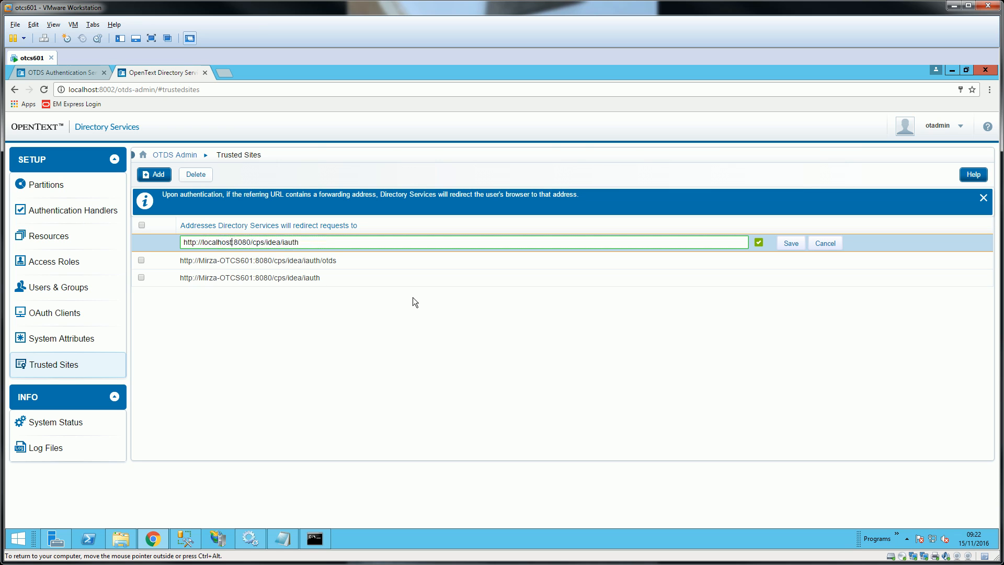
{"action": "left_click", "coordinate": [792, 244]}
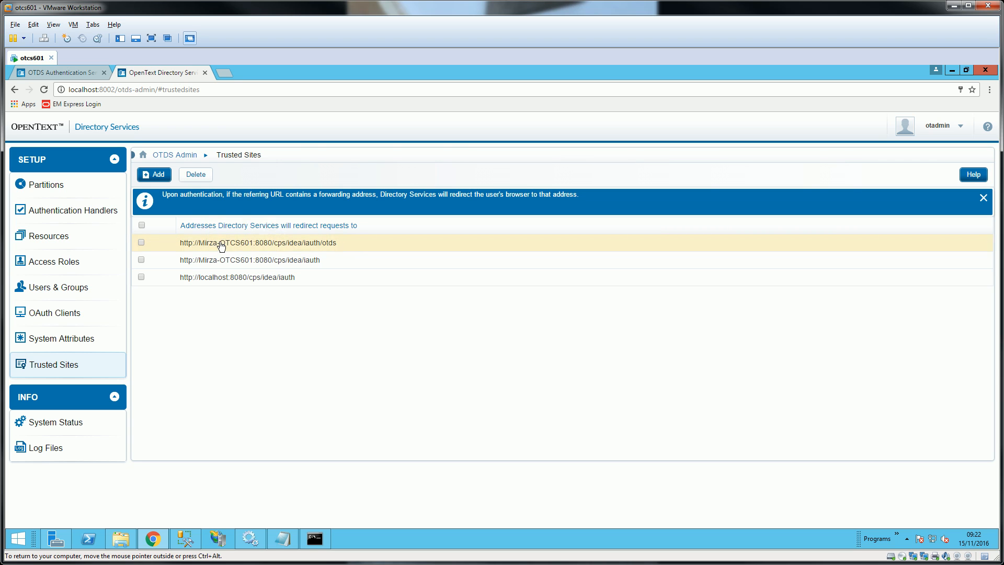
{"action": "left_click", "coordinate": [157, 174]}
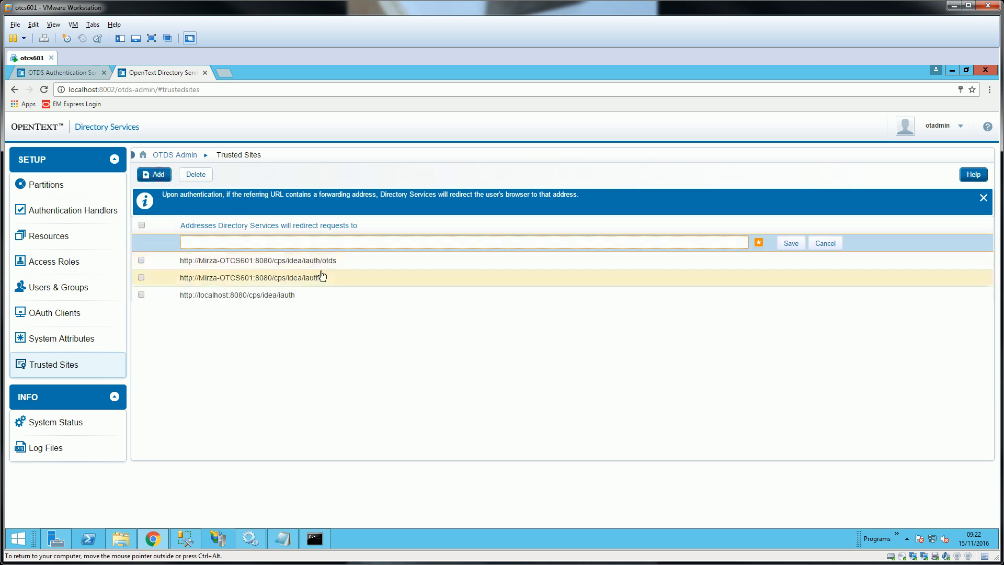
{"action": "left_click_drag", "start_coordinate": [343, 267], "coordinate": [182, 263]}
{"action": "key", "text": "ctrl+c"}
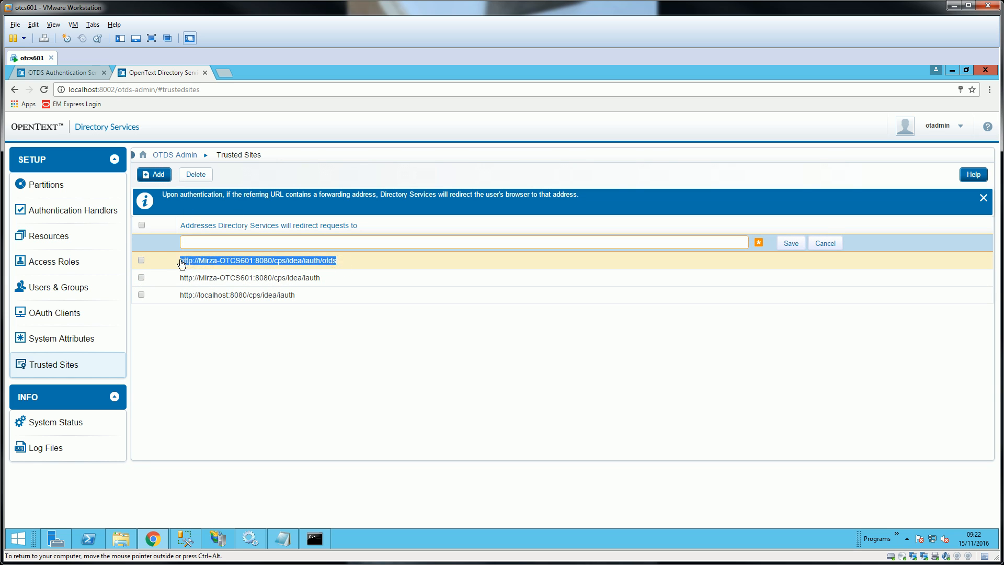
{"action": "left_click", "coordinate": [287, 243]}
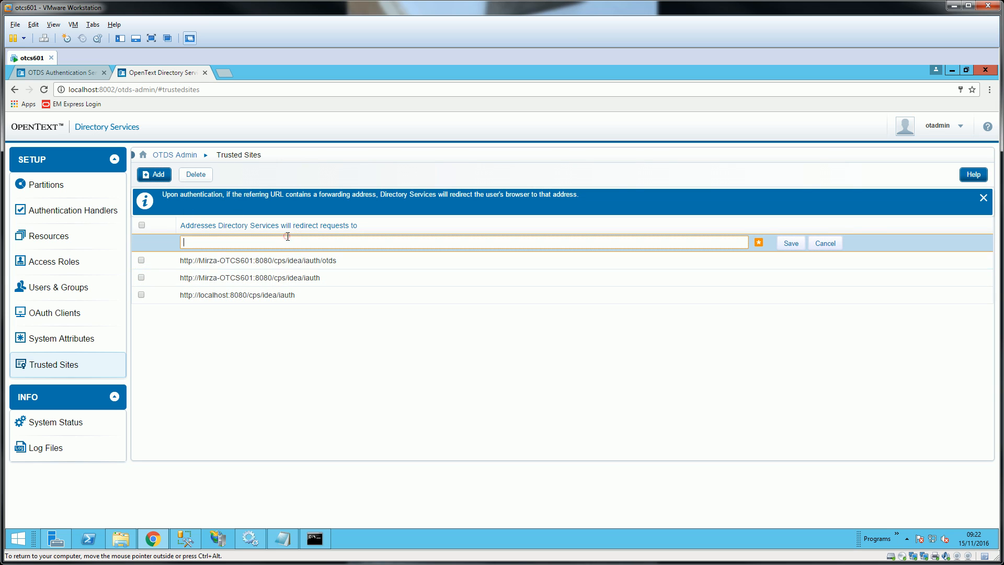
{"action": "key", "text": "ctrl+v"}
{"action": "double_click", "coordinate": [242, 242]}
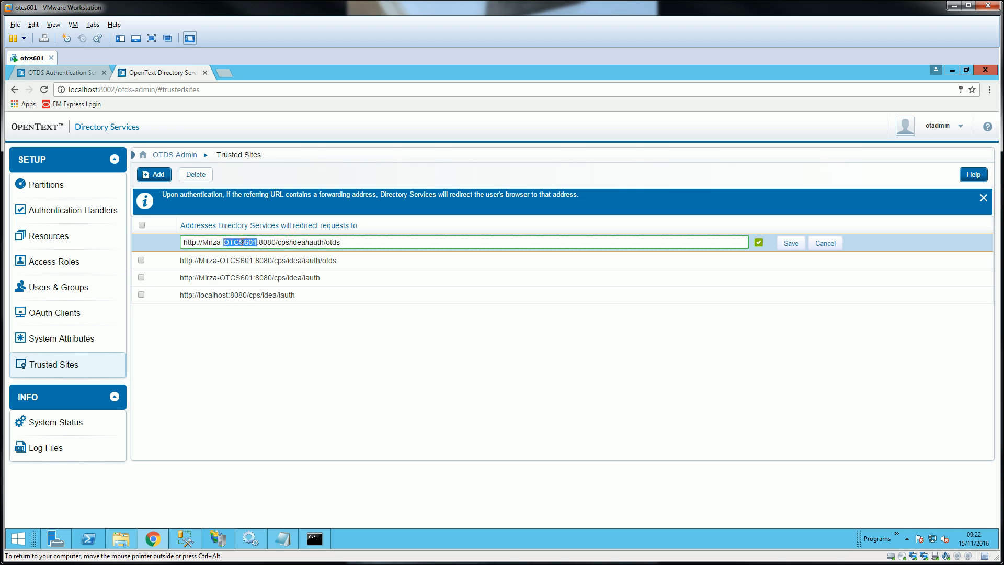
{"action": "key", "text": "BackSpace"}
{"action": "key", "text": "BackSpace"}
{"action": "key", "text": "BackSpace"}
{"action": "key", "text": "BackSpace"}
{"action": "key", "text": "BackSpace"}
{"action": "key", "text": "BackSpace"}
{"action": "key", "text": "BackSpace"}
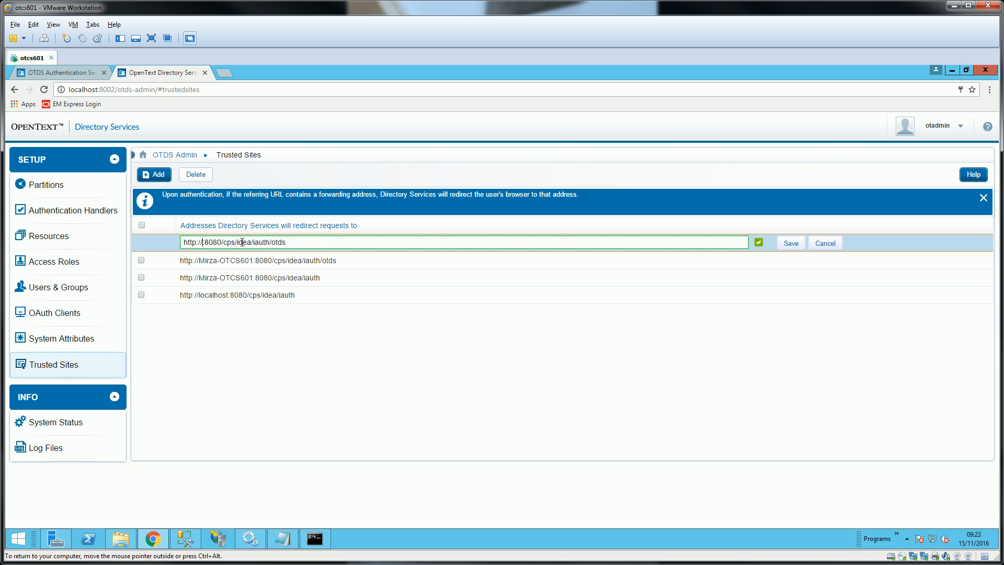
{"action": "type", "text": "localhost"}
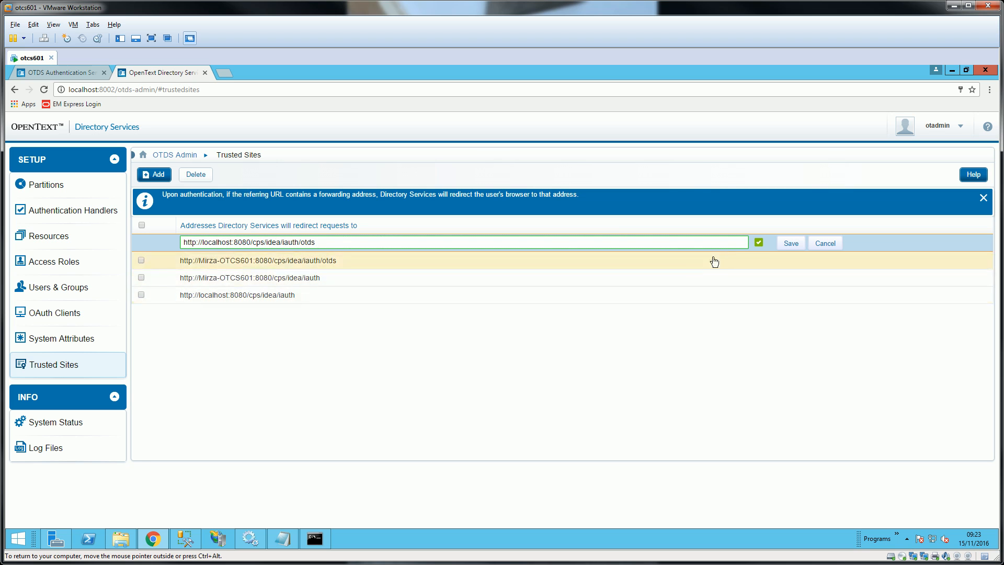
{"action": "left_click", "coordinate": [786, 243]}
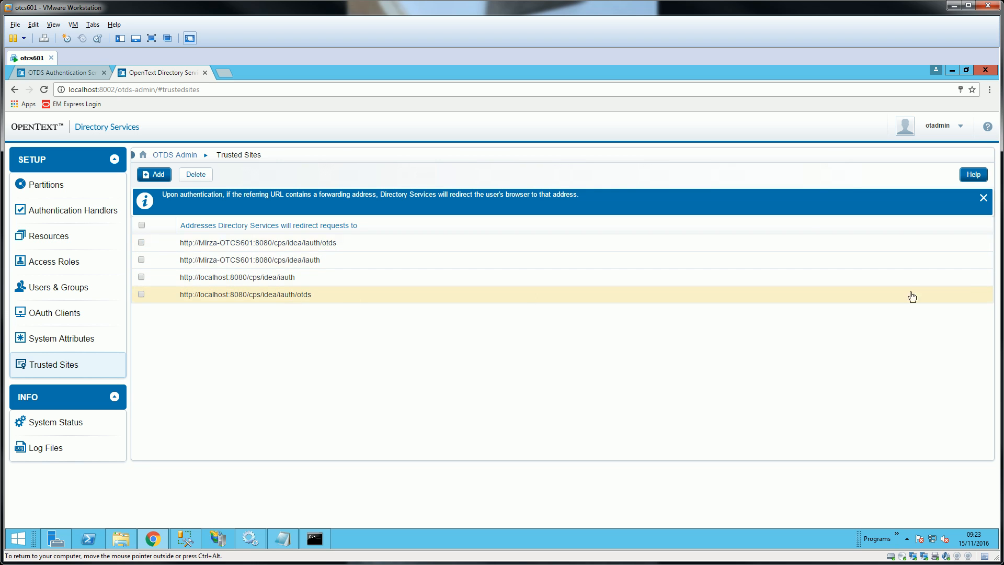
- Sign out of OTDS and open the localhost:8080/cps/idea Delivery Server address
{"action": "left_click", "coordinate": [56, 73]}
{"action": "left_click", "coordinate": [445, 304]}
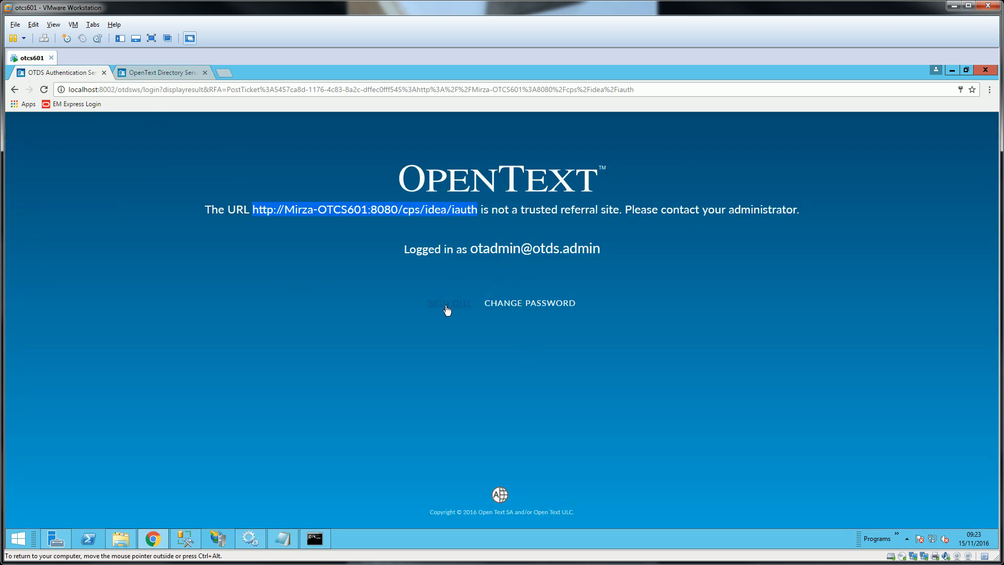
{"action": "left_click", "coordinate": [148, 91]}
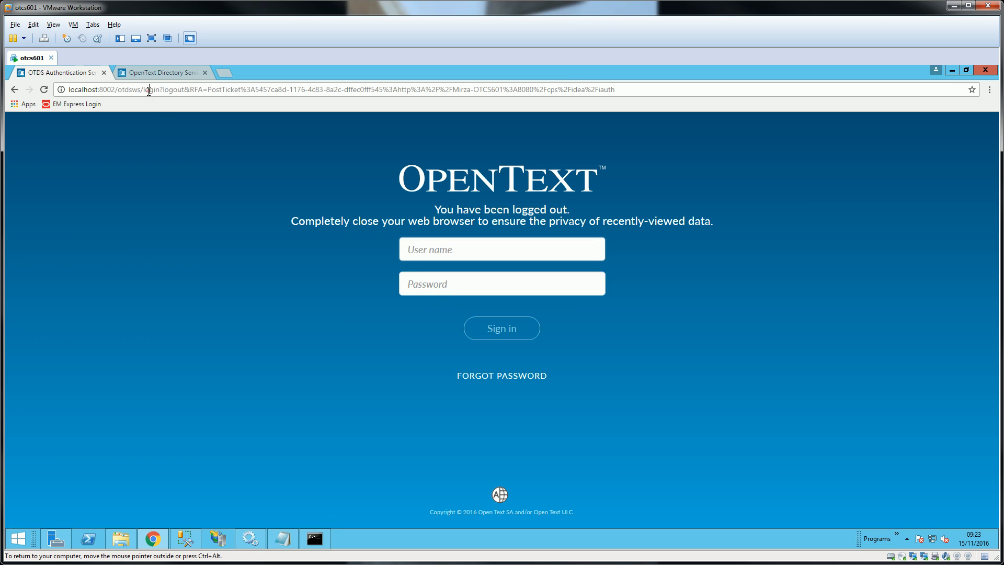
{"action": "type", "text": "localhost/otcs/llisapi.dll?func=admin.index"}
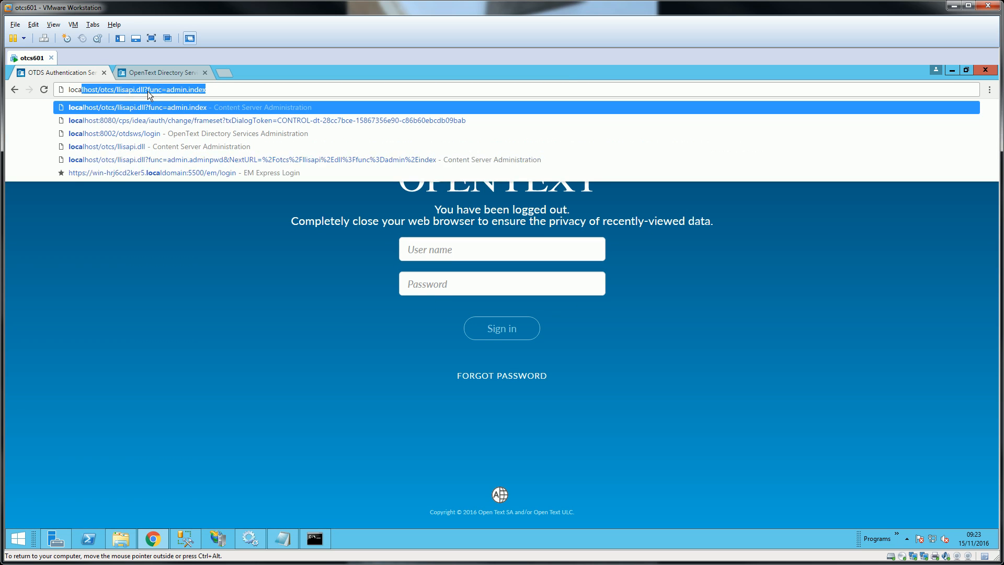
{"action": "key", "text": "Down"}
{"action": "key", "text": "Return"}
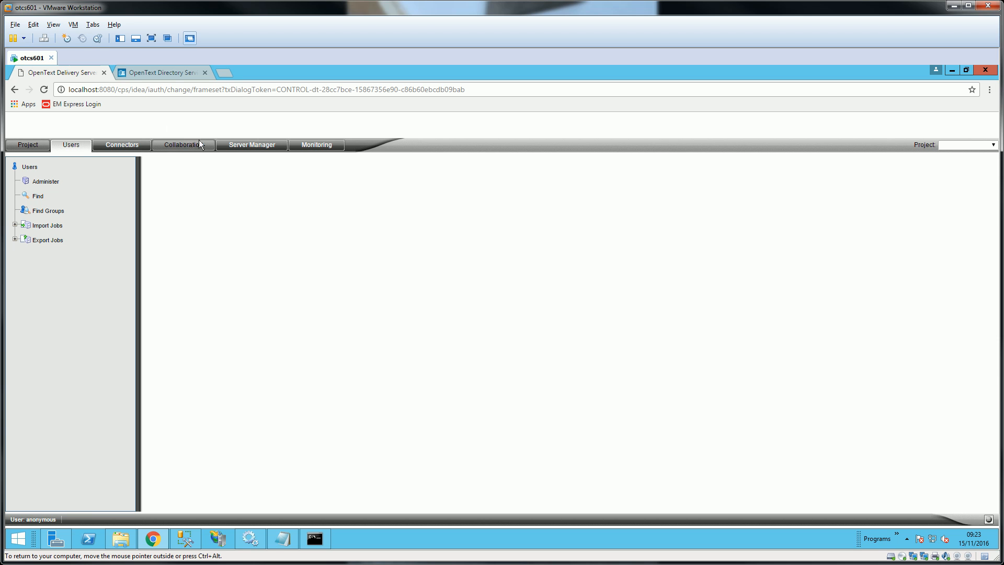
- Reload the Delivery Server page until the Users administration page loads, then close Chrome
{"action": "left_click", "coordinate": [45, 90]}
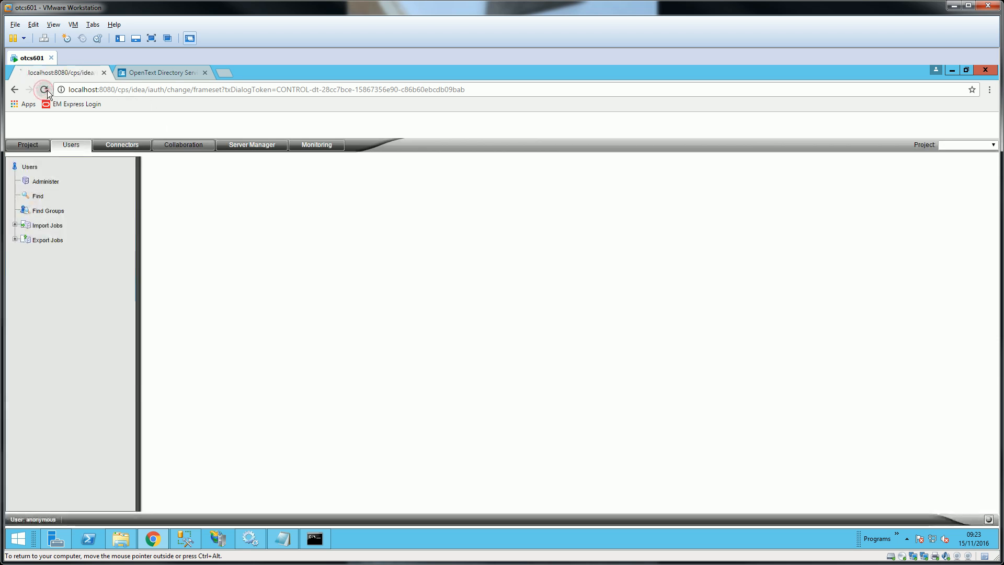
{"action": "left_click", "coordinate": [44, 90]}
{"action": "left_click", "coordinate": [44, 90]}
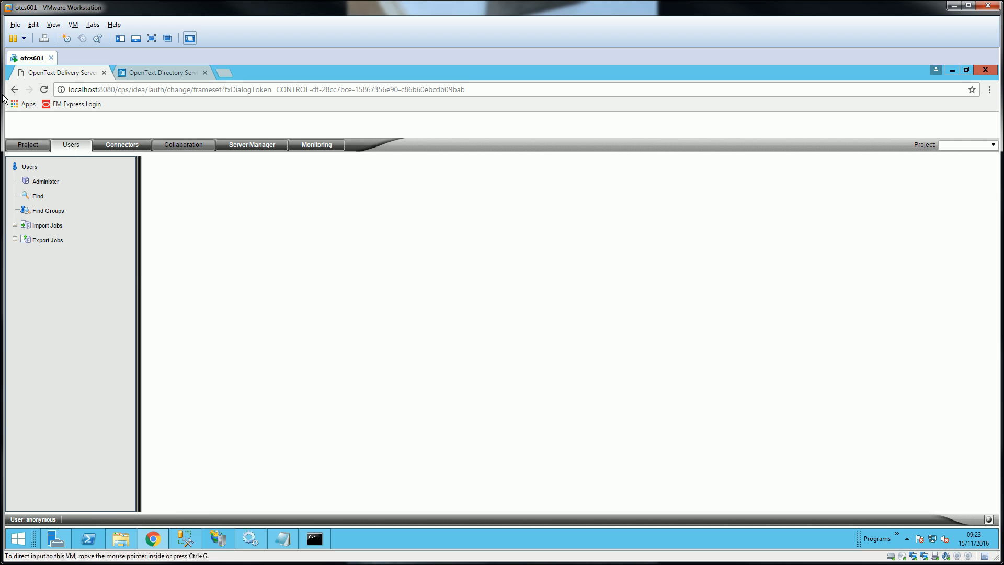
{"action": "left_click", "coordinate": [987, 73]}
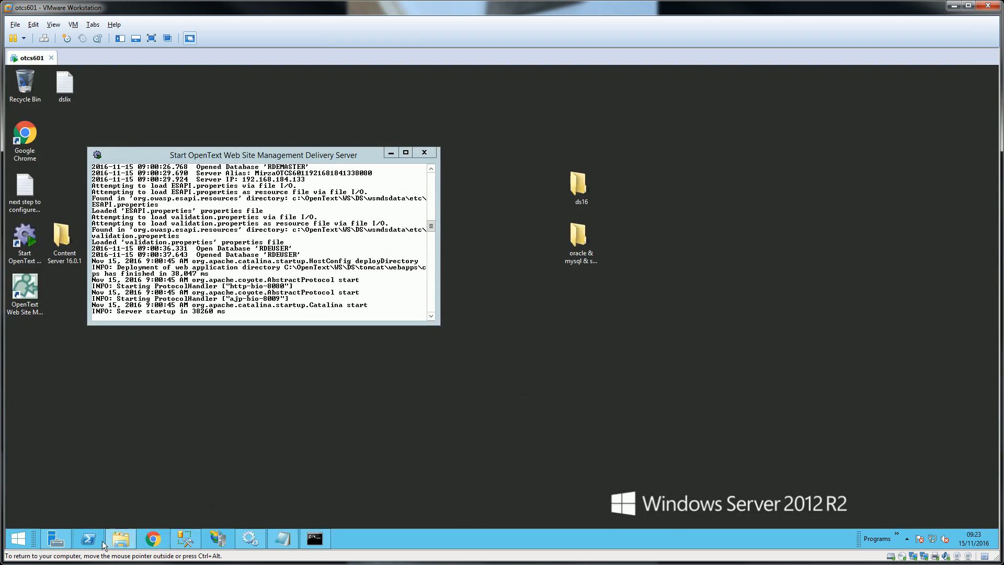
- Reopen Chrome and clear the past hour's browsing history, downloads, cookies and cached files
{"action": "left_click", "coordinate": [165, 539]}
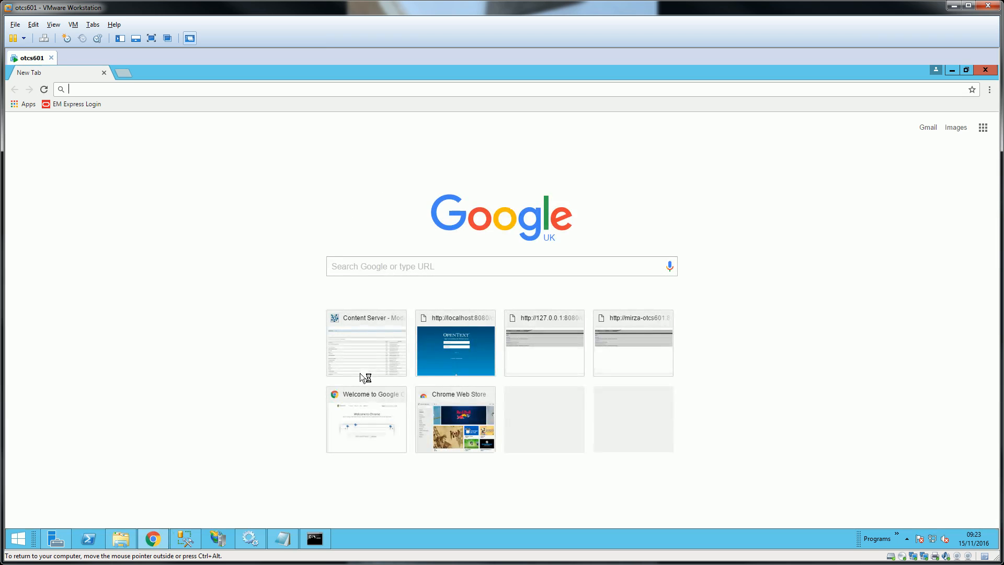
{"action": "key", "text": "ctrl+shift+Delete"}
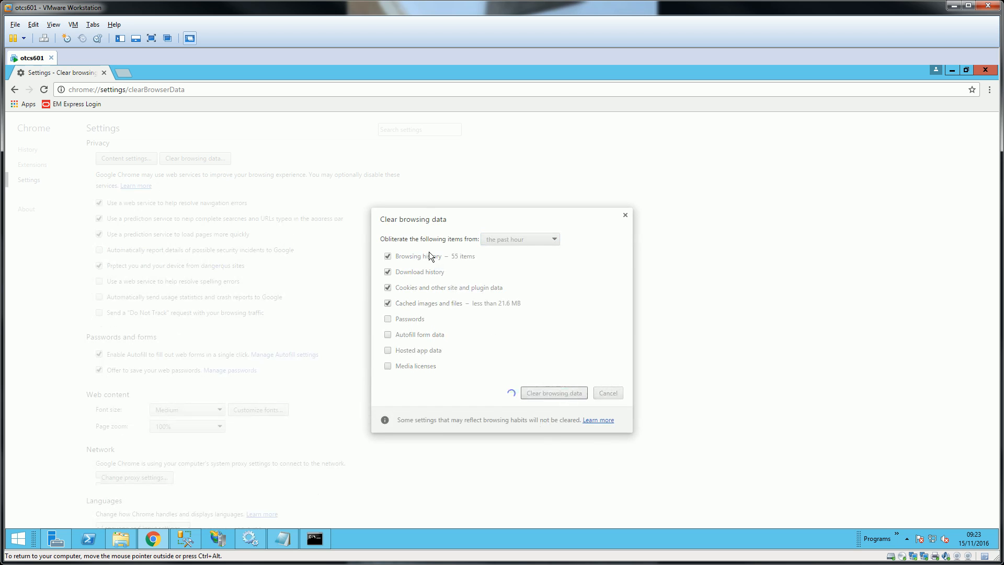
- Go to localhost:8080/cps/idea/iauth in the browser
{"action": "left_click", "coordinate": [146, 92]}
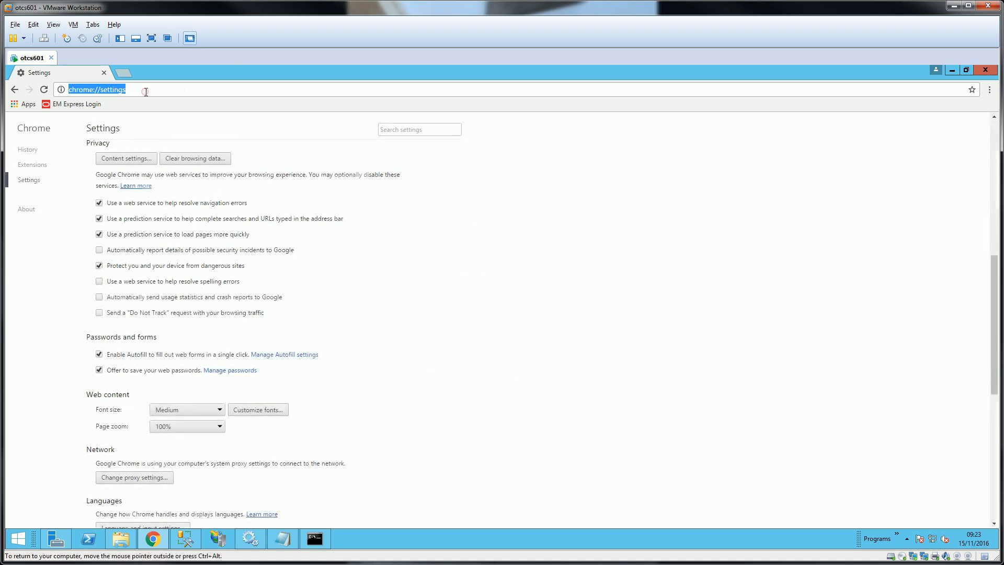
{"action": "type", "text": "localhost:"}
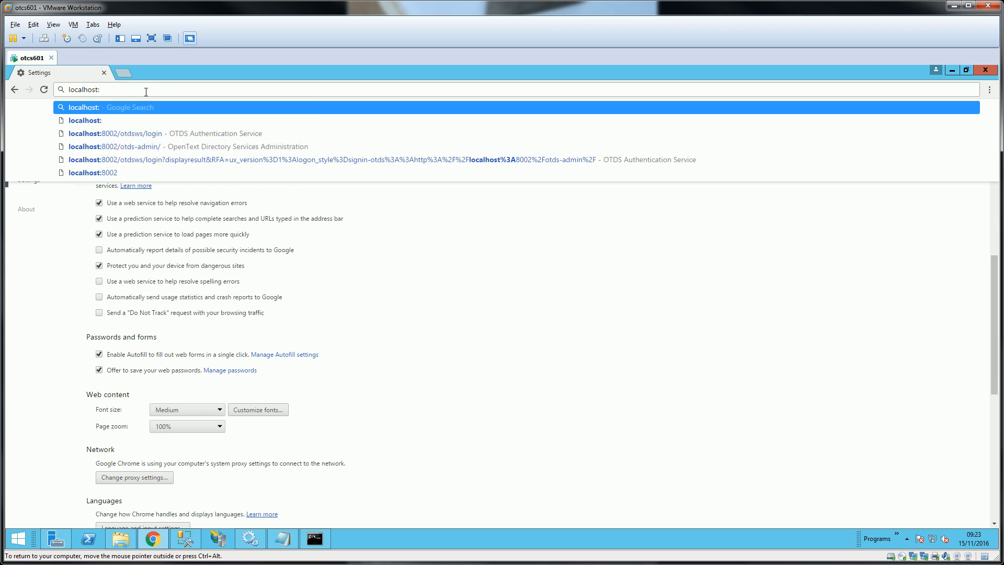
{"action": "type", "text": "8080/c"}
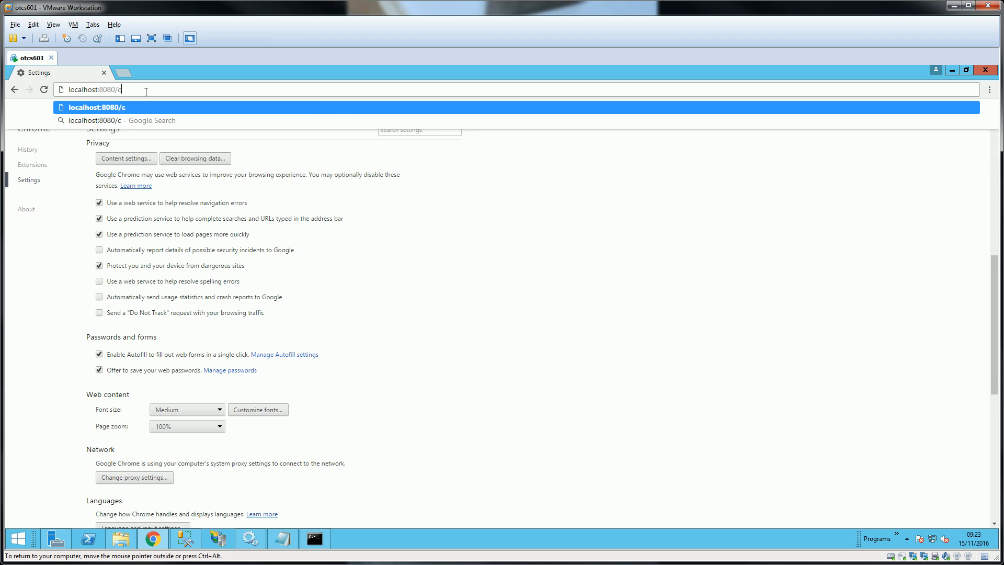
{"action": "type", "text": "ps/idea/iauth"}
{"action": "key", "text": "Return"}
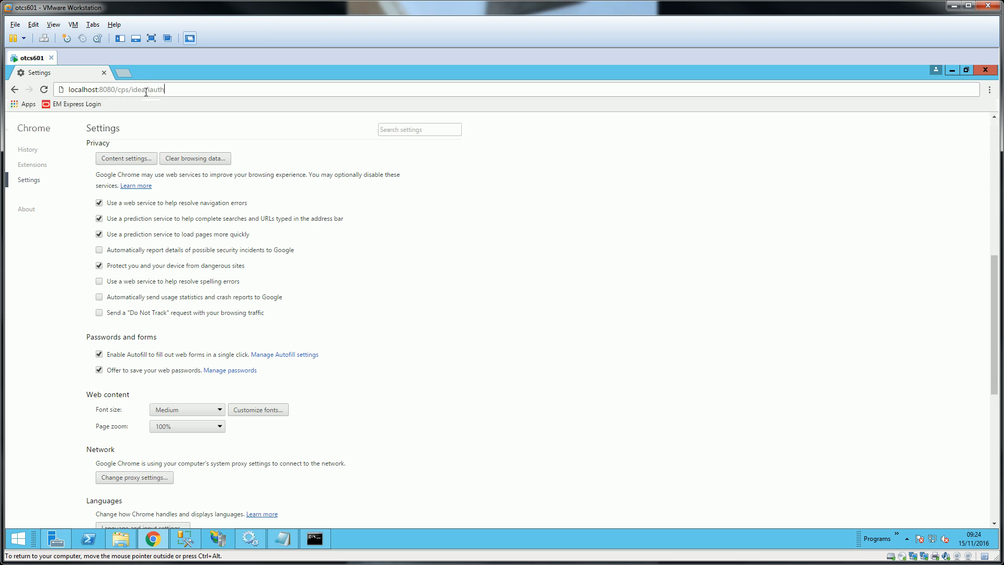
- Sign in on the OTDS page with the OTDS administrator user name and password
{"action": "type", "text": "otadmin@otds.admin"}
{"action": "key", "text": "Tab"}
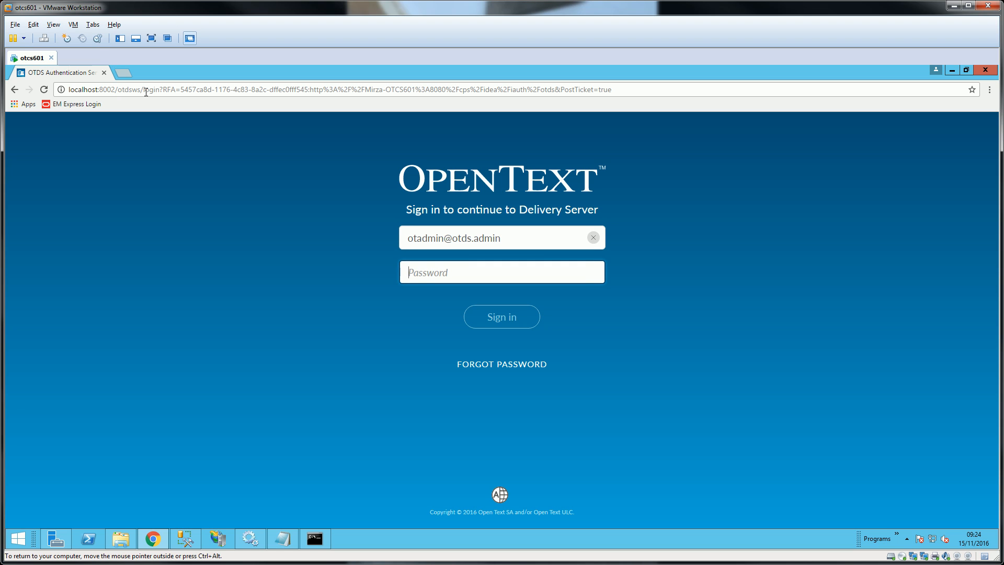
{"action": "type", "text": "********"}
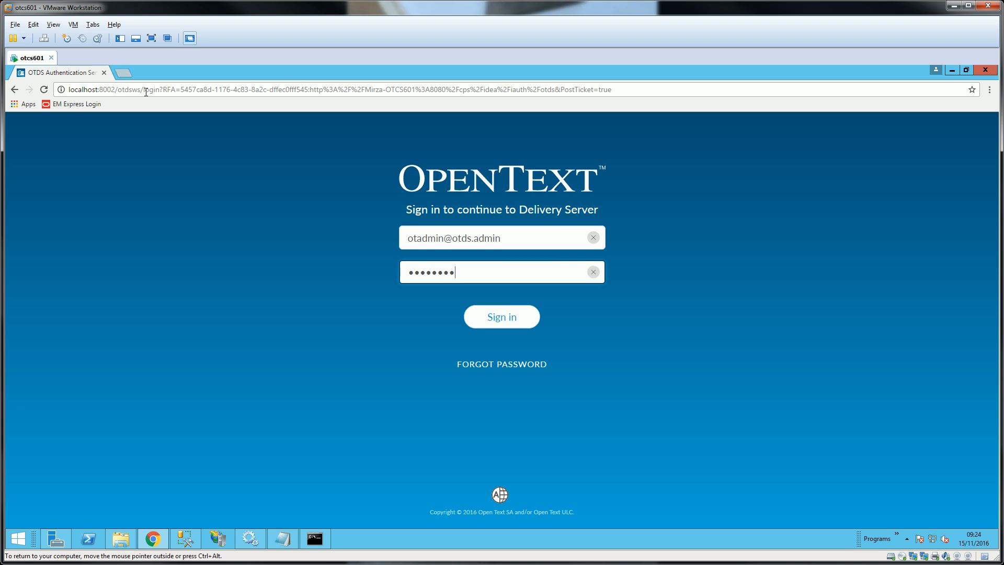
{"action": "left_click", "coordinate": [516, 320]}
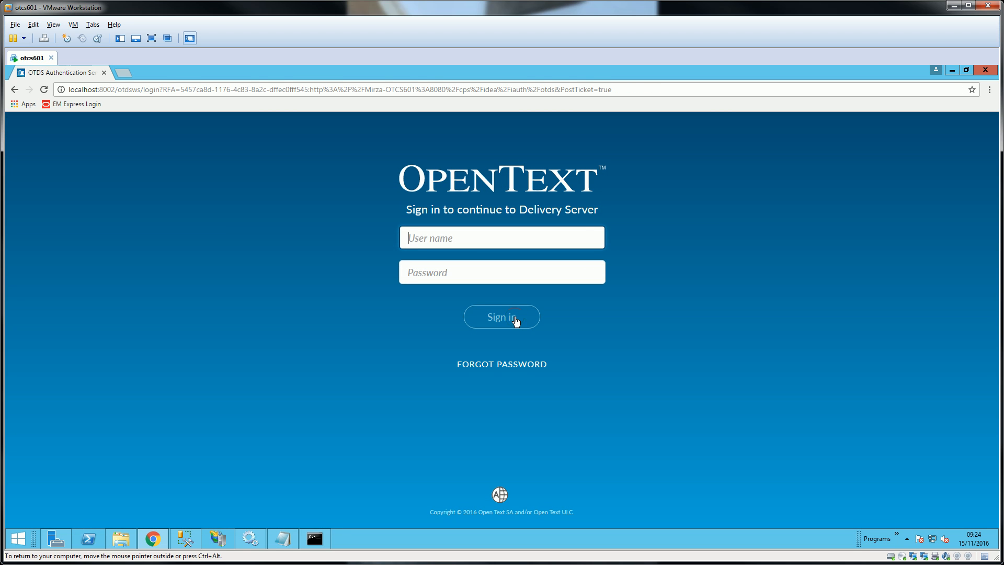
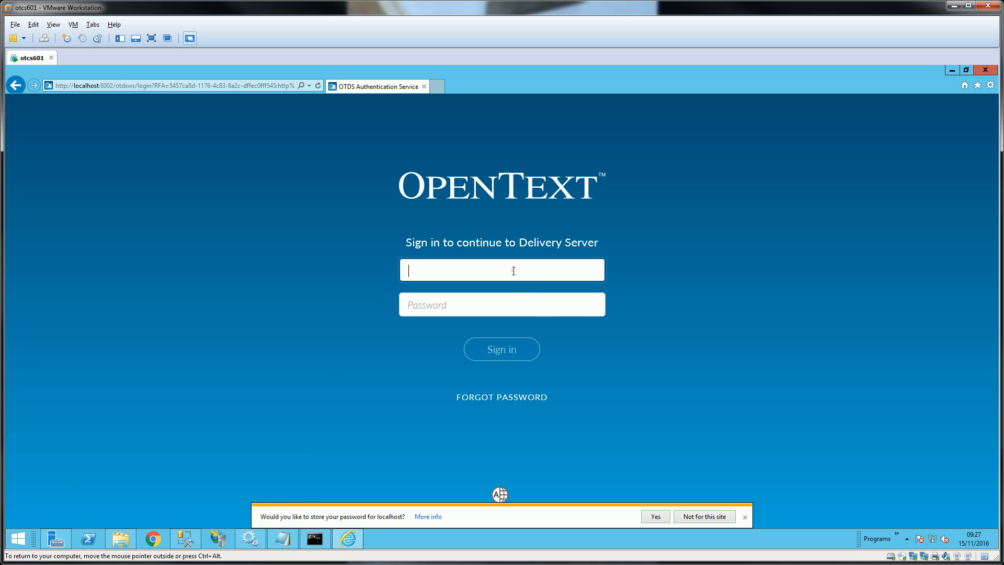
- Submit the OTDS administrator user name and password on the Delivery Server sign-in form
{"action": "type", "text": "otadmin@otds.admin"}
{"action": "key", "text": "Tab"}
{"action": "type", "text": "******"}
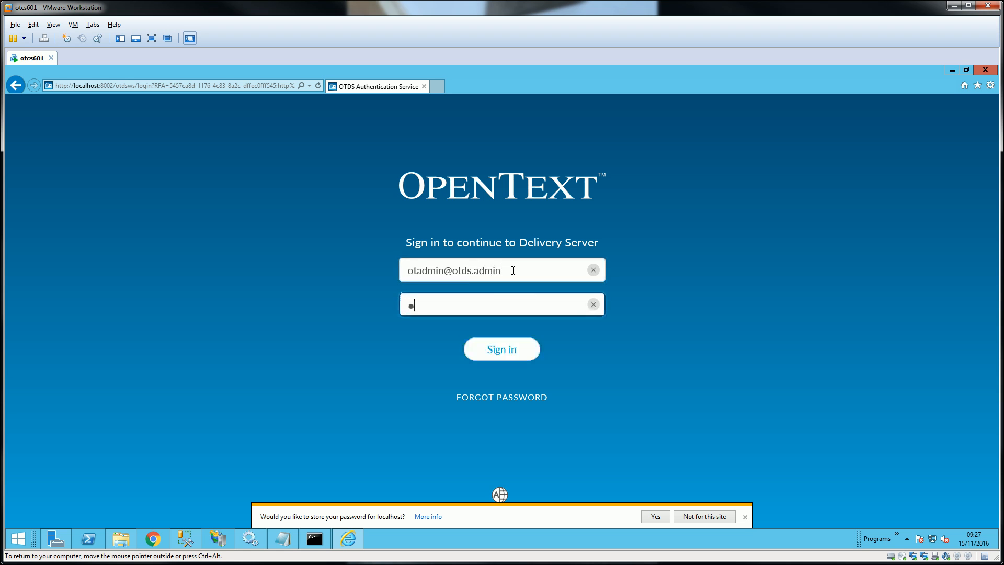
{"action": "type", "text": "**"}
{"action": "left_click", "coordinate": [501, 354]}
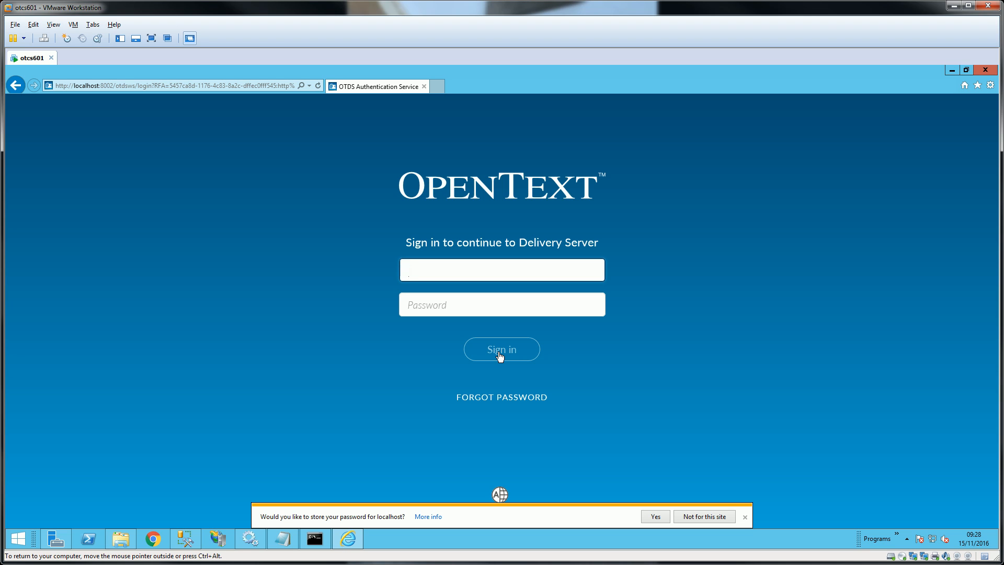
- Fill the emptied sign-in form again with the OTDS administrator user name and password
{"action": "type", "text": "otadmin@otds."}
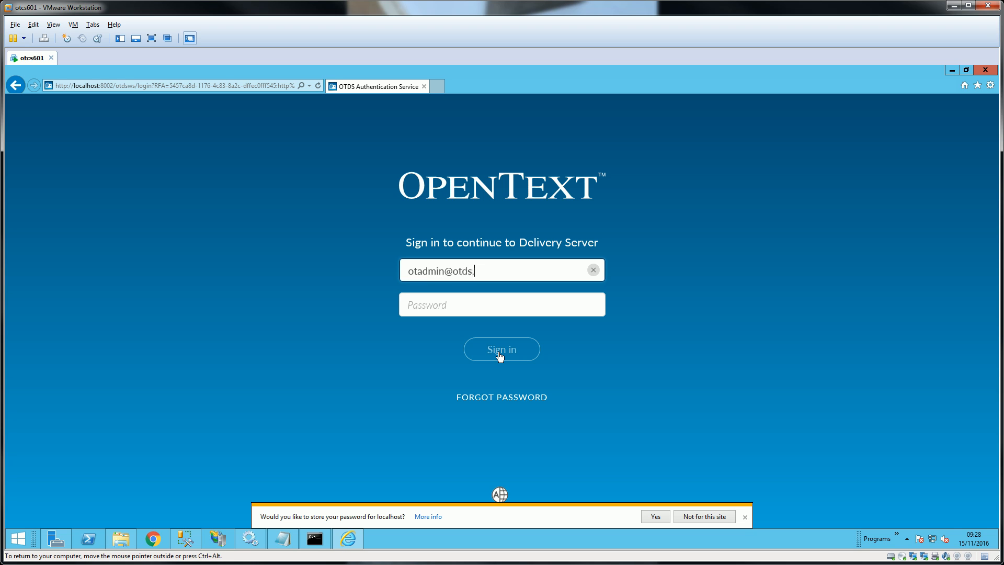
{"action": "type", "text": "admin"}
{"action": "key", "text": "Tab"}
{"action": "type", "text": "Livelink"}
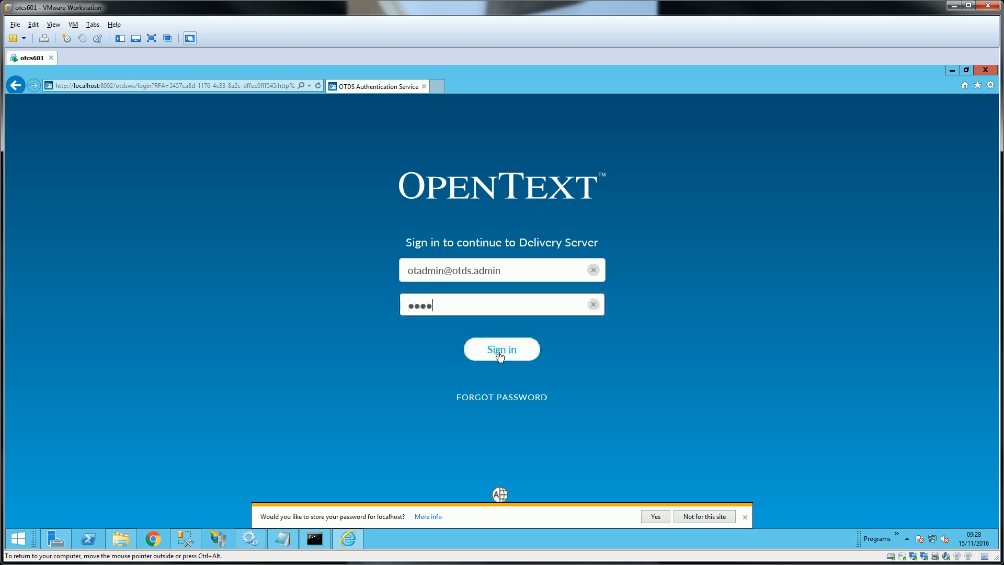